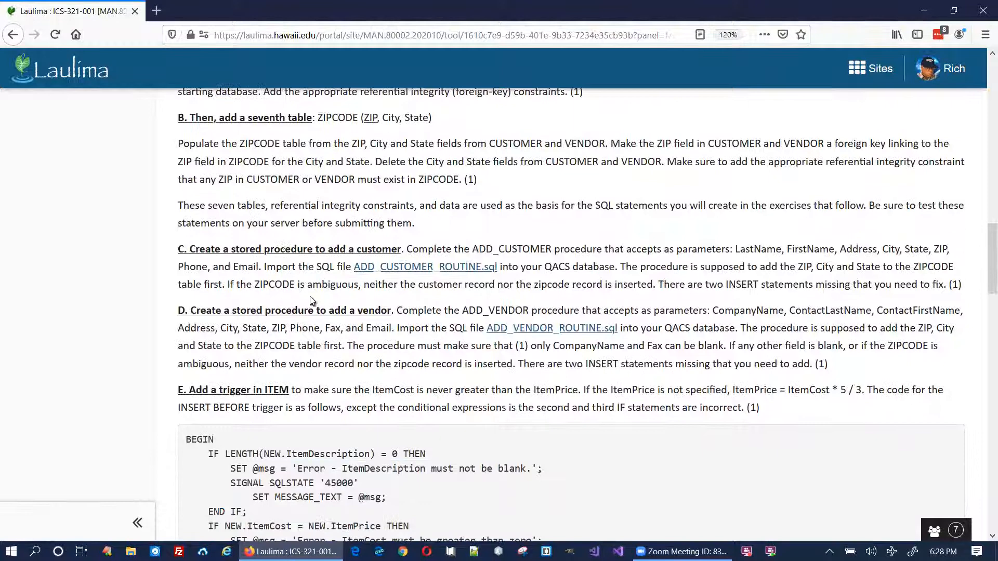
Step: Examine the assignment's part A instructions on naming the database QACS and importing QACS_ORIGINAL.sql
scroll(283, 402, down, 6)
scroll(323, 399, up, 5)
scroll(323, 399, up, 6)
scroll(323, 399, down, 3)
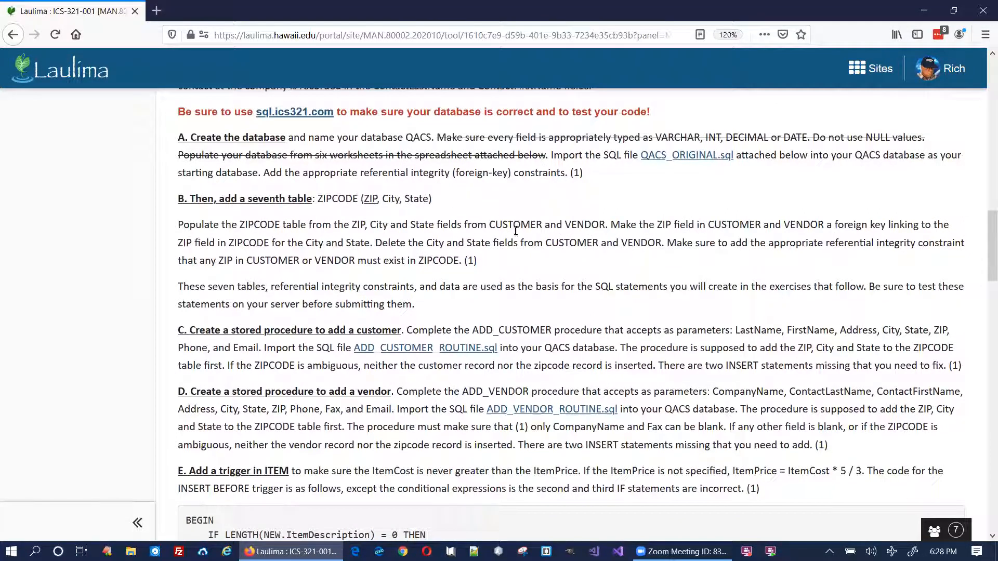
scroll(551, 218, up, 3)
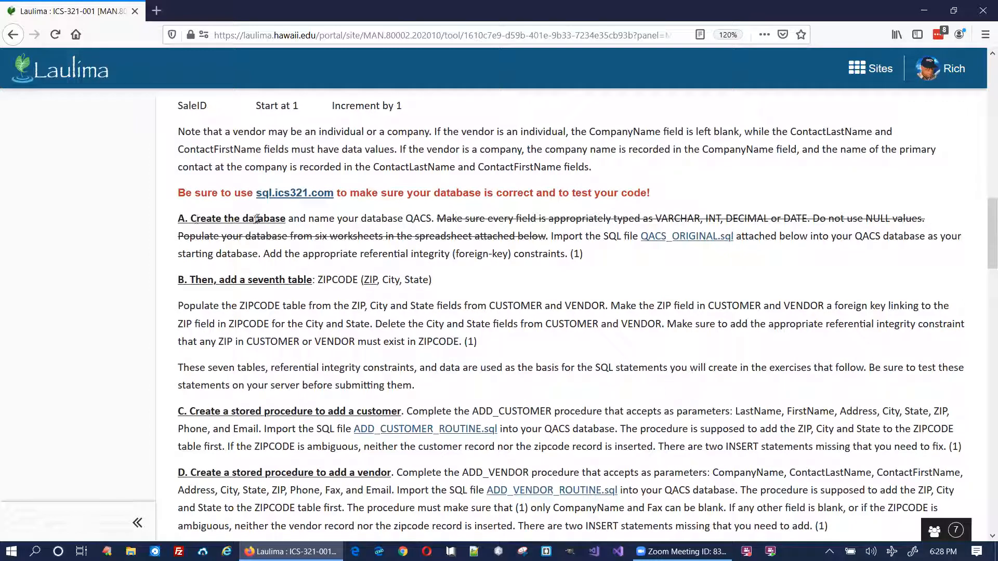
double_click(417, 220)
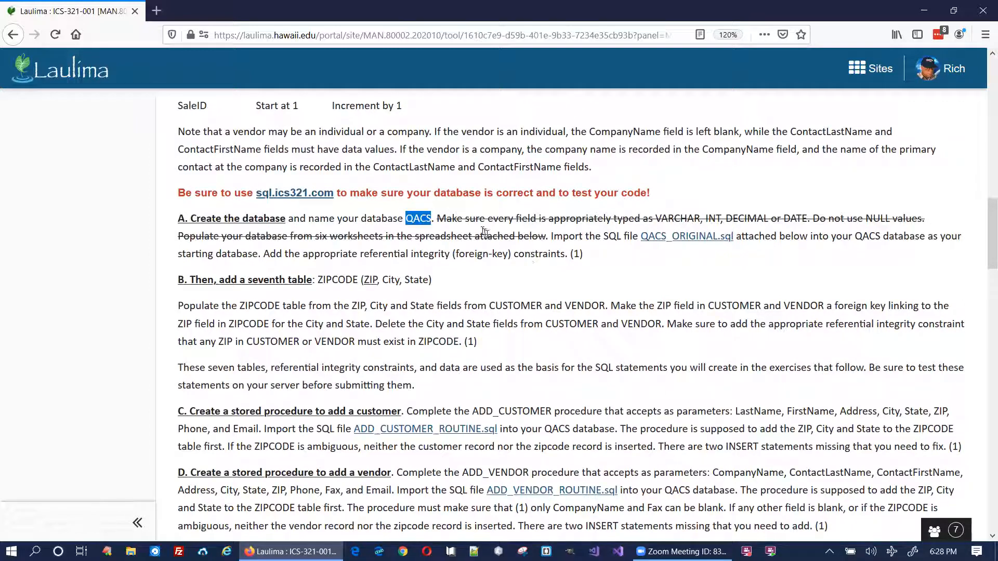
click(446, 220)
drag(438, 219, 547, 236)
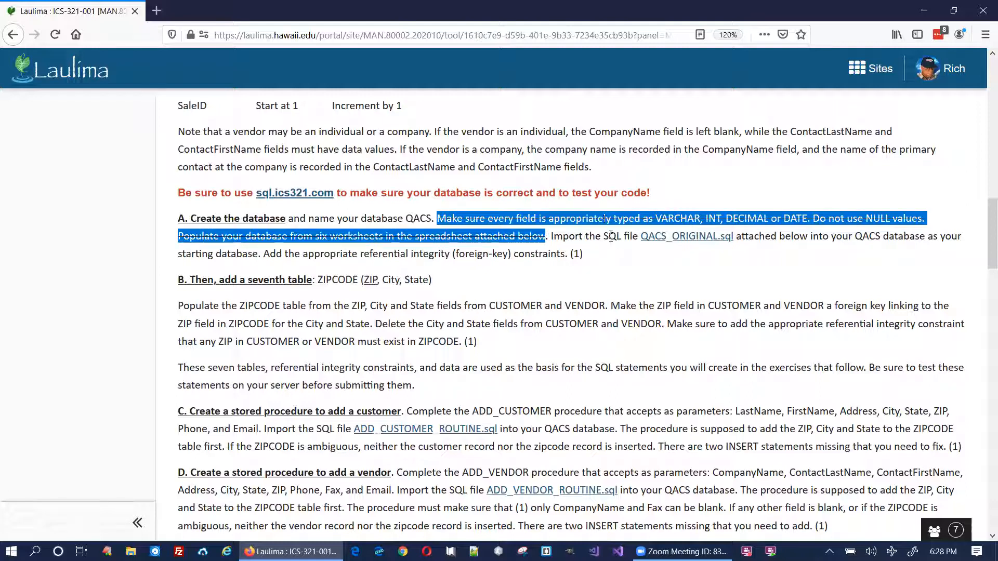
click(586, 241)
drag(555, 235, 601, 237)
click(638, 248)
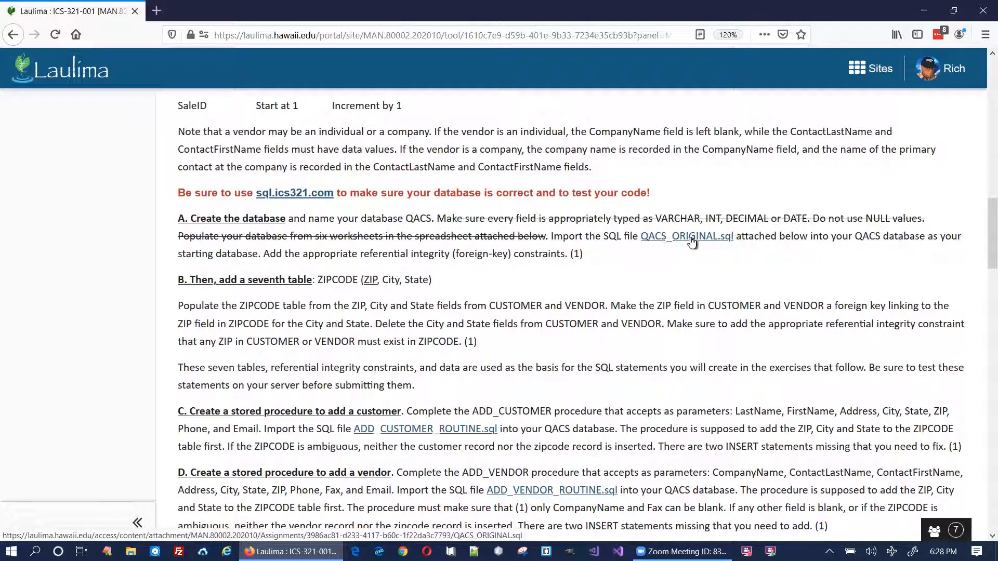
Step: Check the assignment's additional resource files and read through the requirements of parts A and B
drag(989, 257, 992, 431)
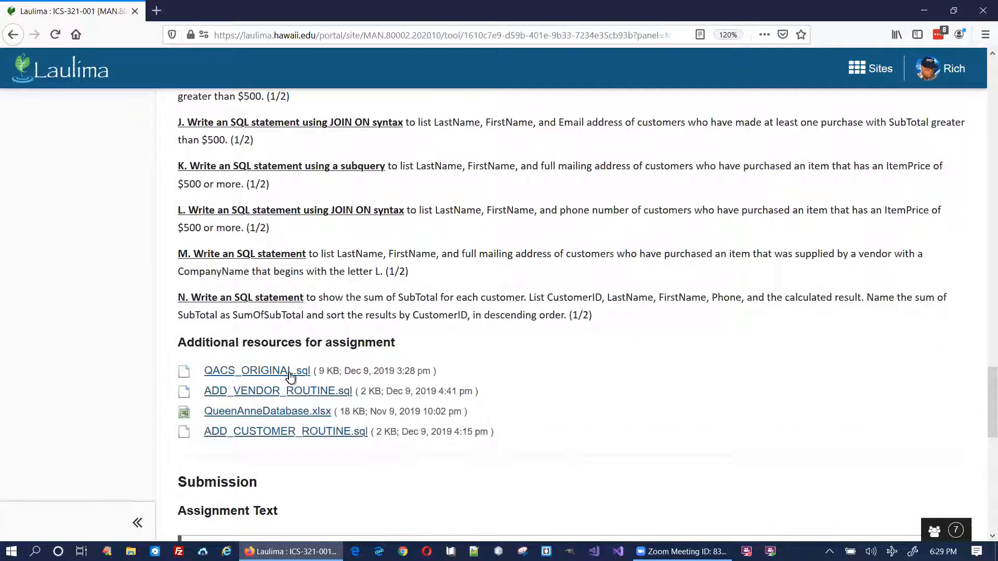
scroll(518, 400, up, 20)
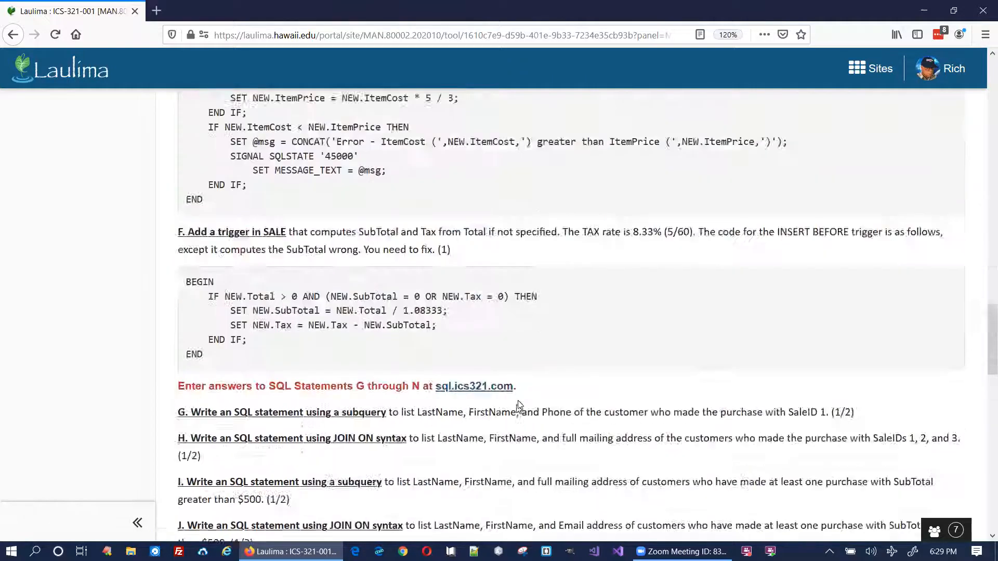
scroll(524, 399, up, 10)
scroll(524, 399, down, 4)
scroll(524, 399, down, 10)
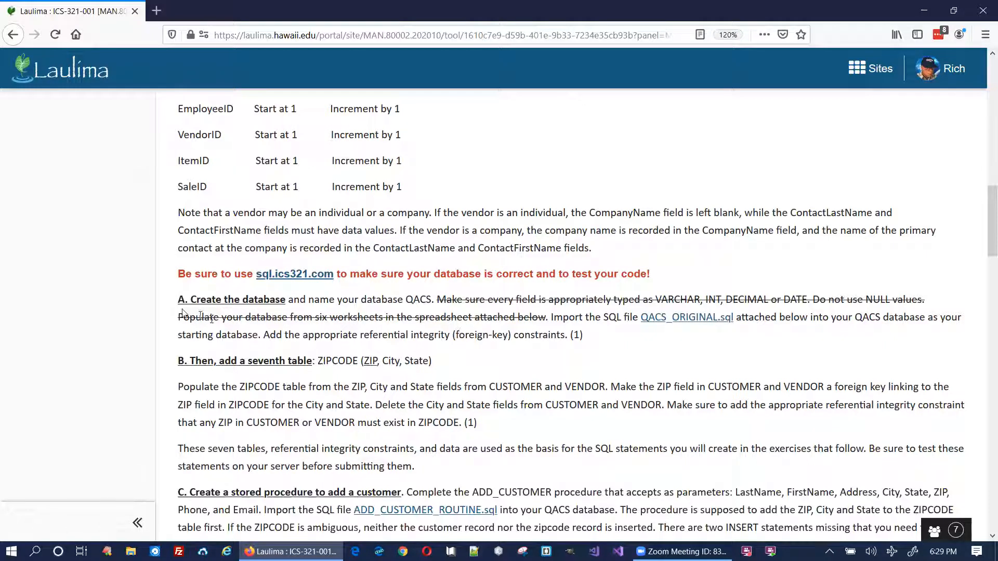
drag(180, 304, 512, 424)
click(391, 389)
Step: Open the QACS_ORIGINAL.sql attachment from part A in EditPlus
click(674, 322)
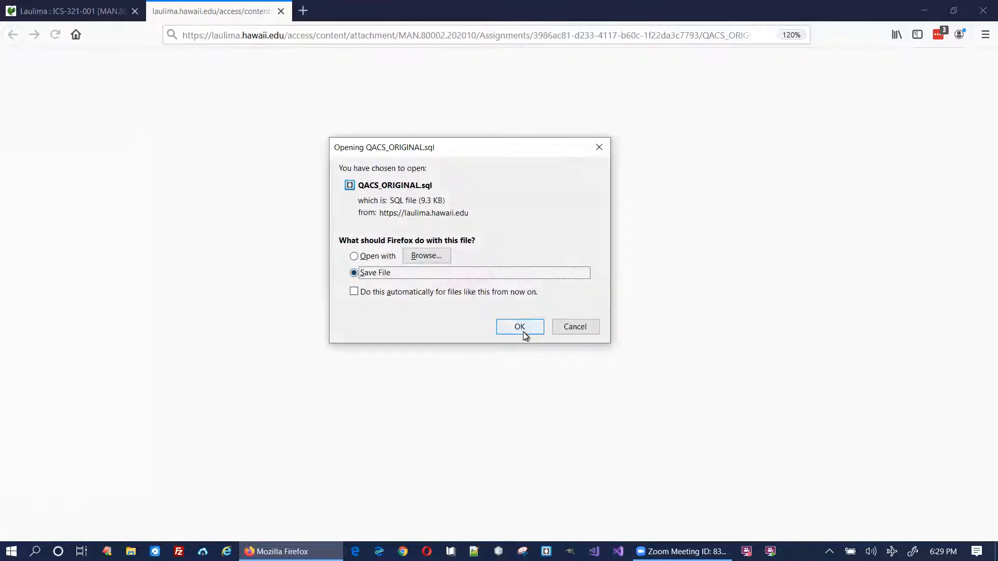
click(373, 258)
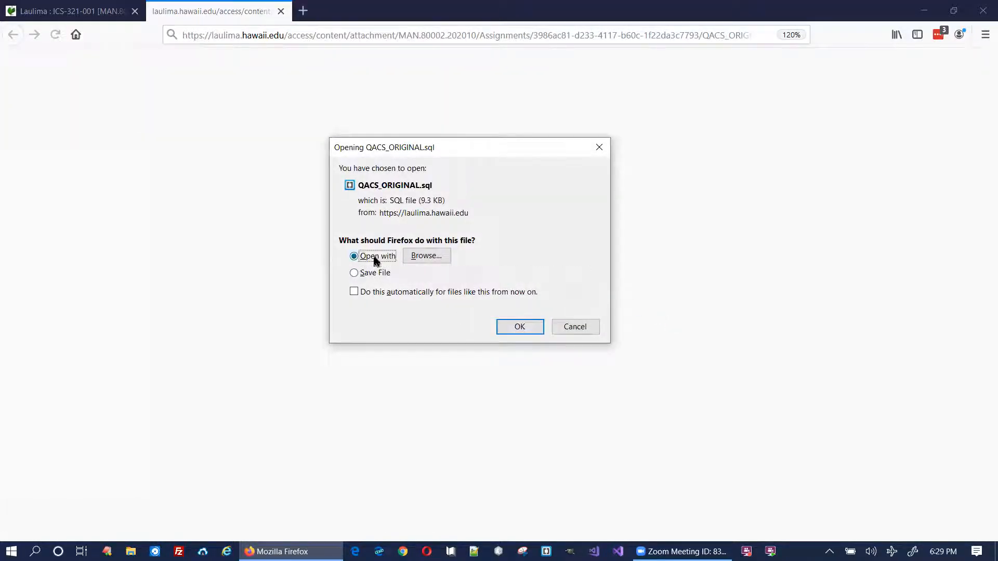
click(520, 326)
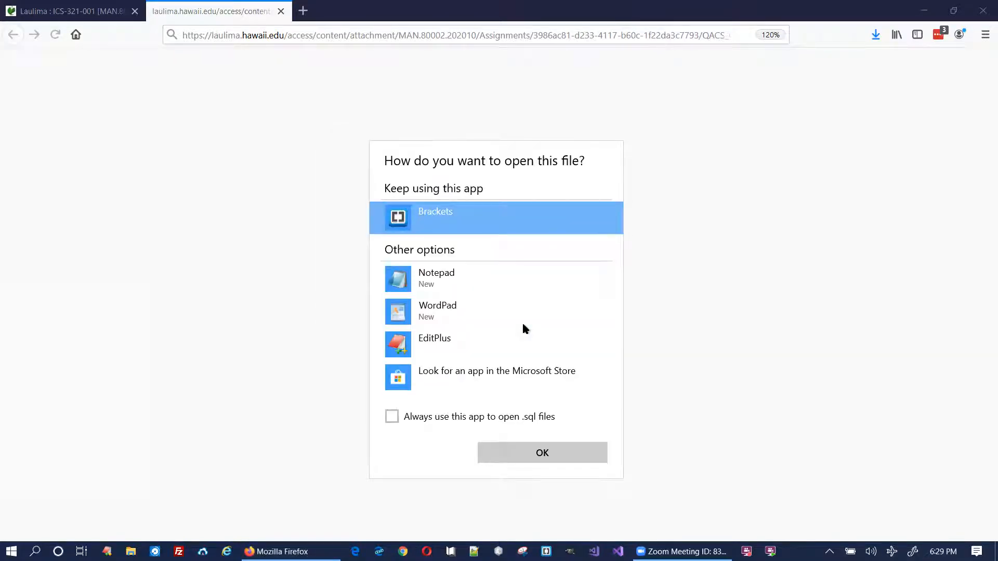
click(451, 341)
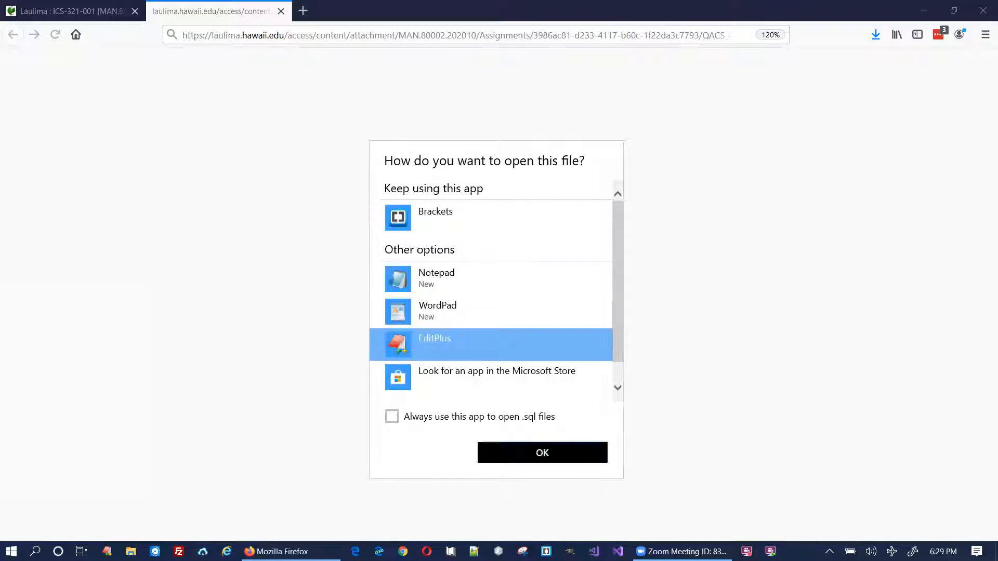
click(569, 451)
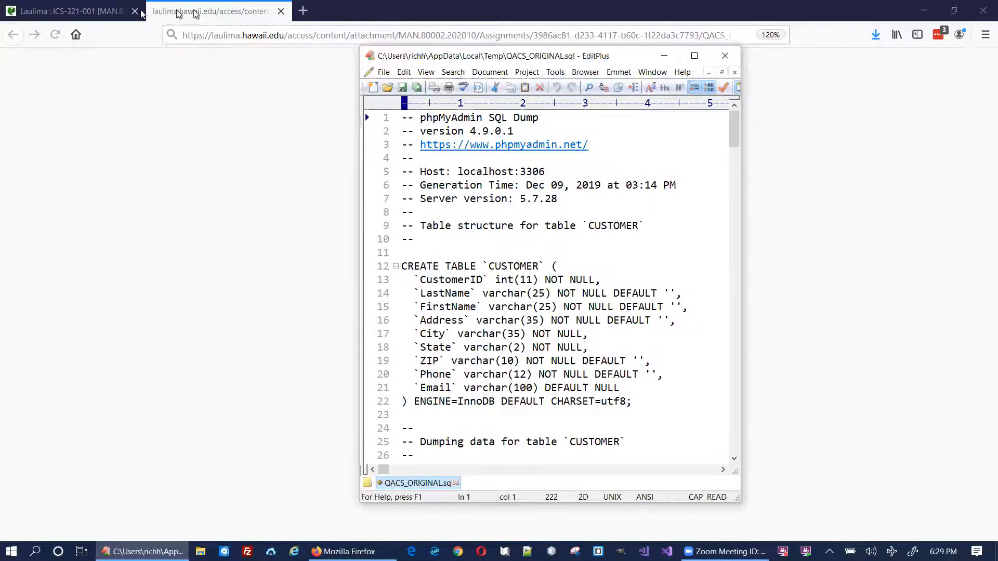
Step: Return to the assignment page and open the personal site's cPanel login page in a new browser tab
click(104, 12)
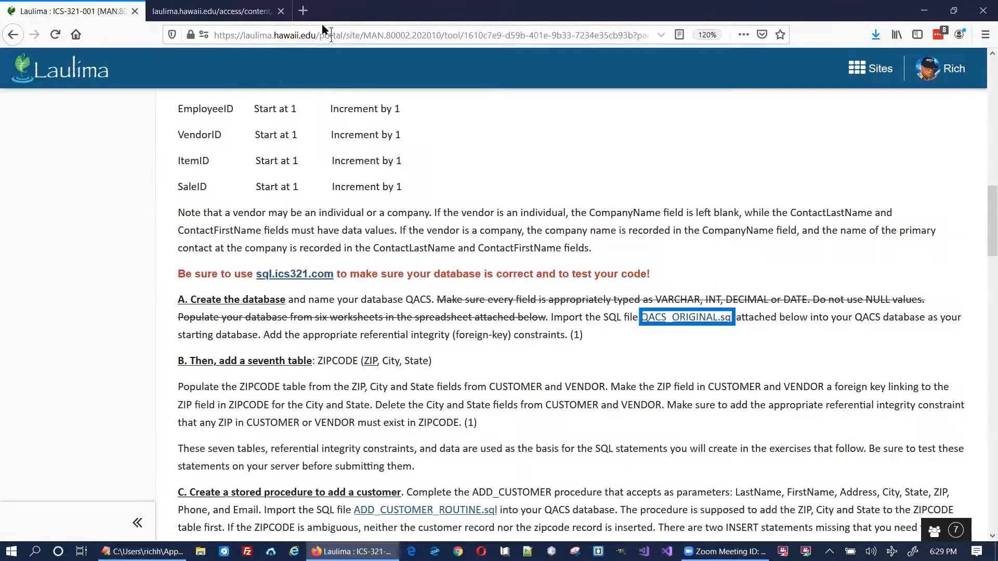
click(304, 13)
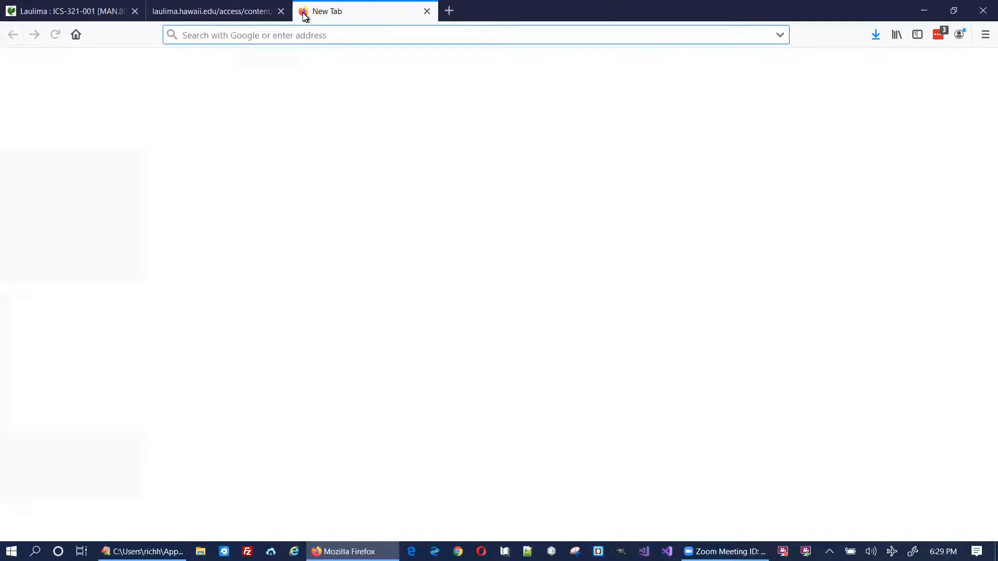
text(R)
key(BackSpace)
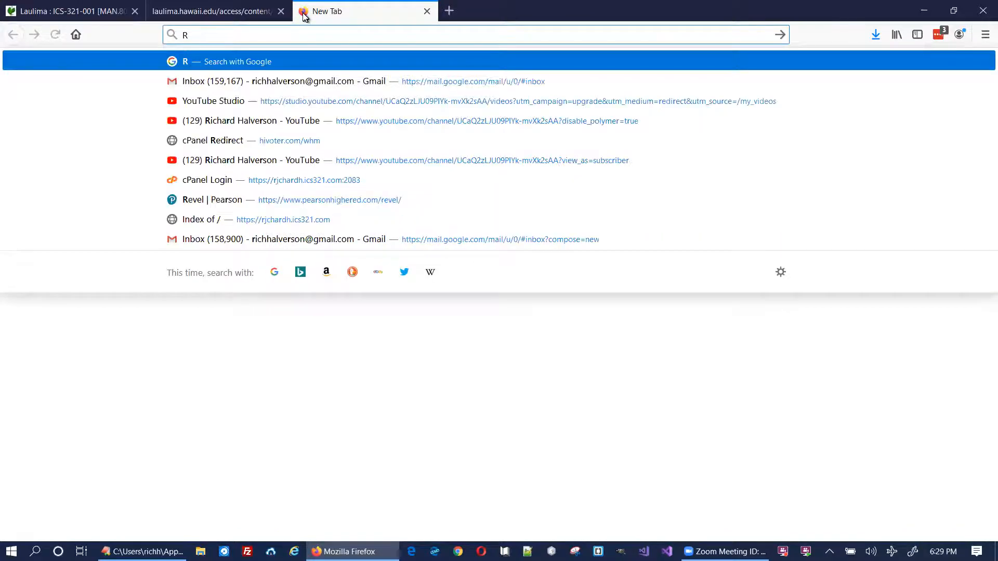
key(BackSpace)
text(rj)
key(Return)
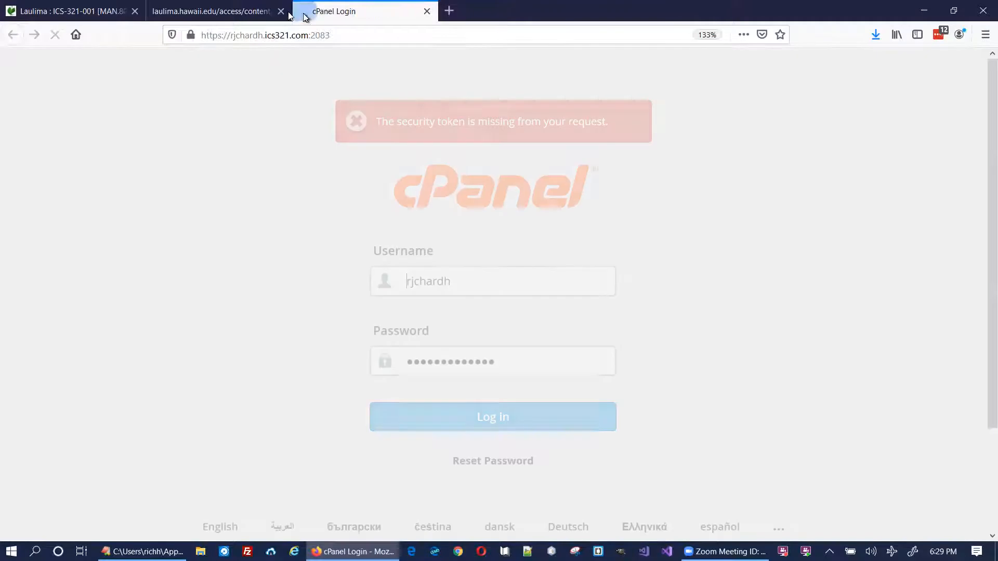
Step: Reach the cPanel login through the site's /cpanel address and log in with the prefilled credentials
click(313, 36)
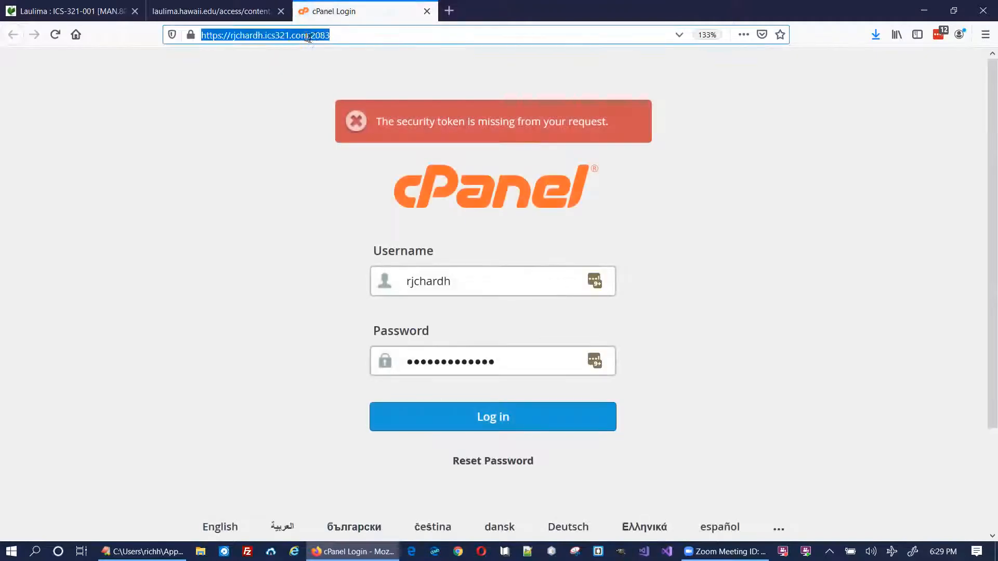
click(310, 35)
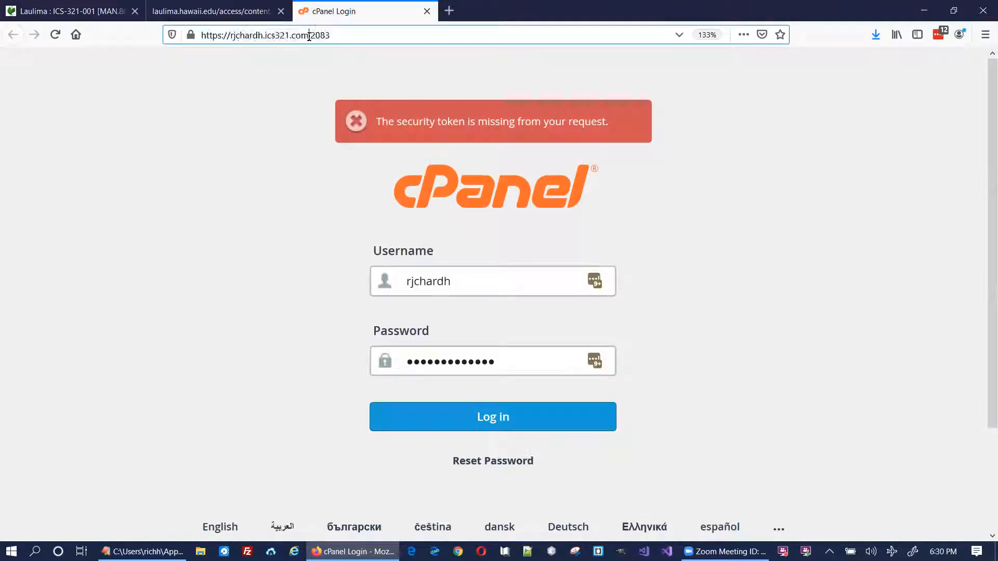
key(shift+End)
text(/)
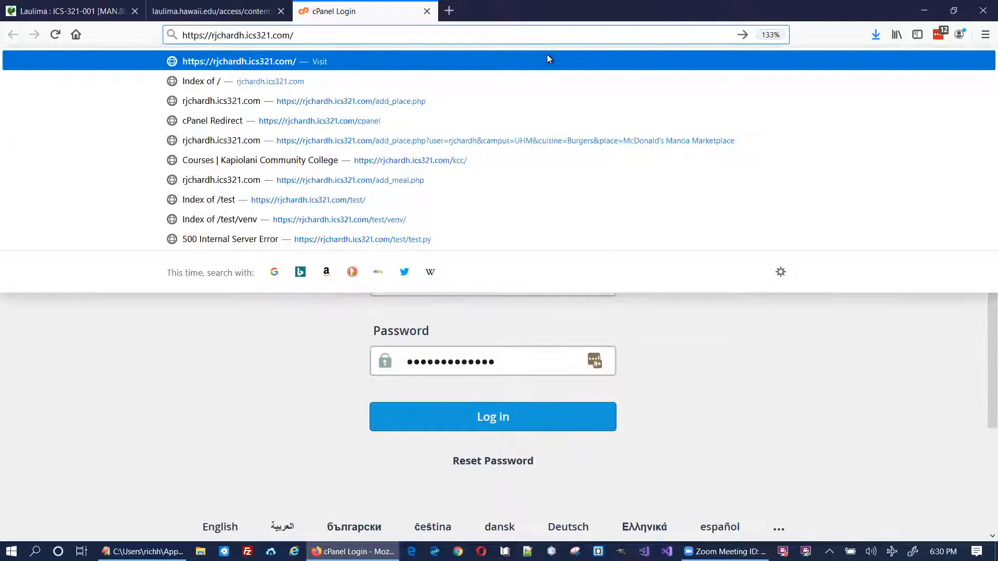
text(cpane)
key(Return)
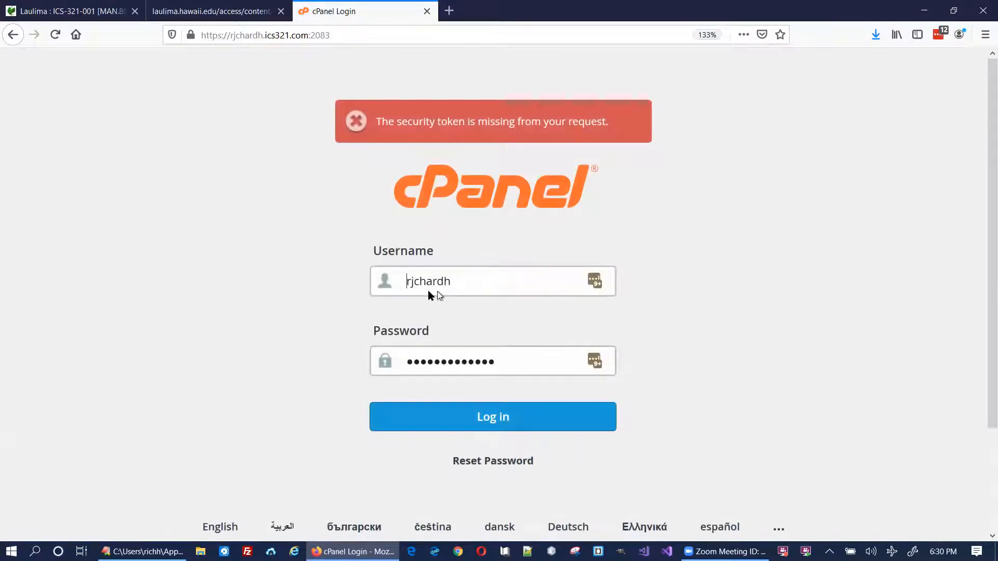
click(493, 419)
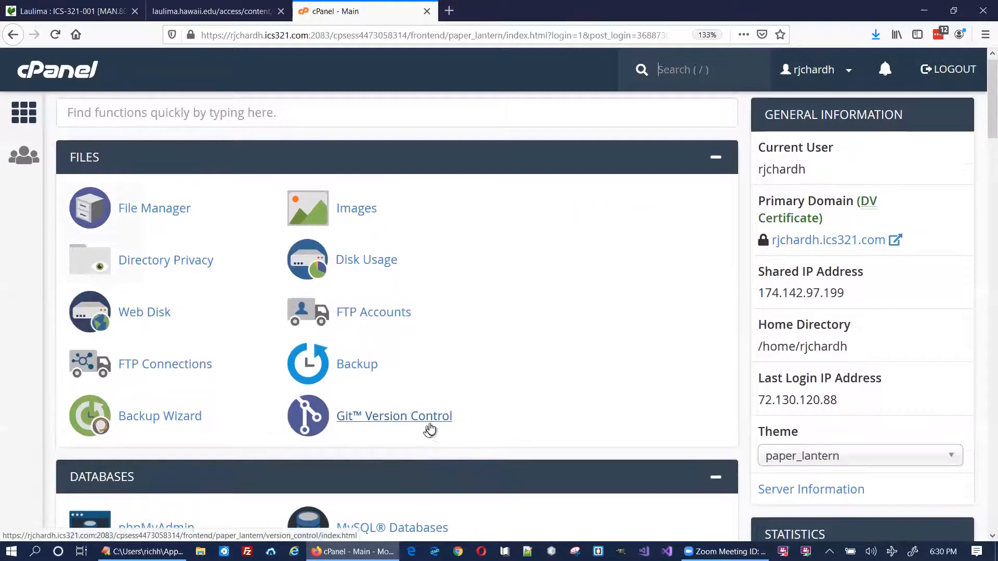
Step: Open the MySQL Databases page in cPanel and look over the current databases
scroll(429, 427, down, 3)
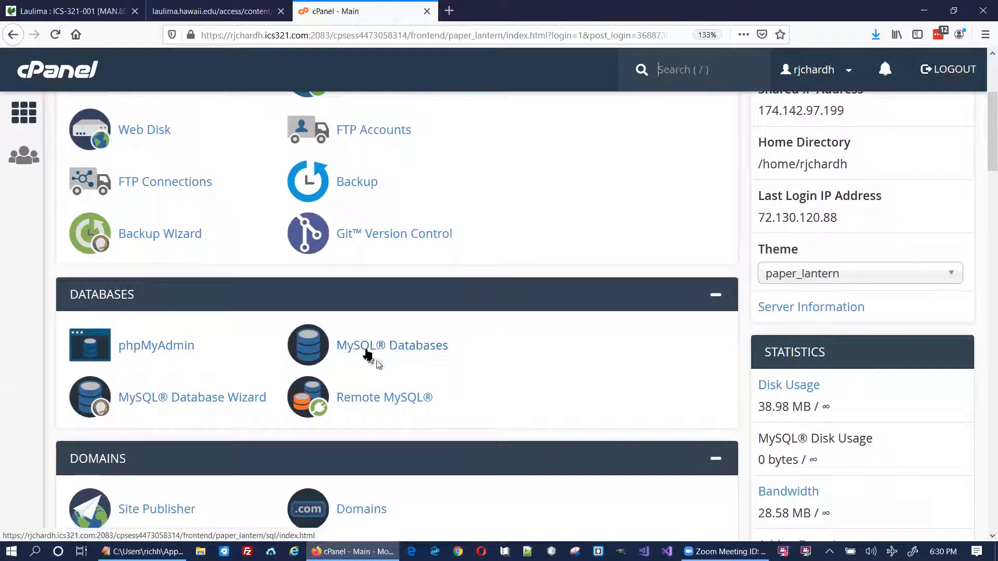
click(432, 346)
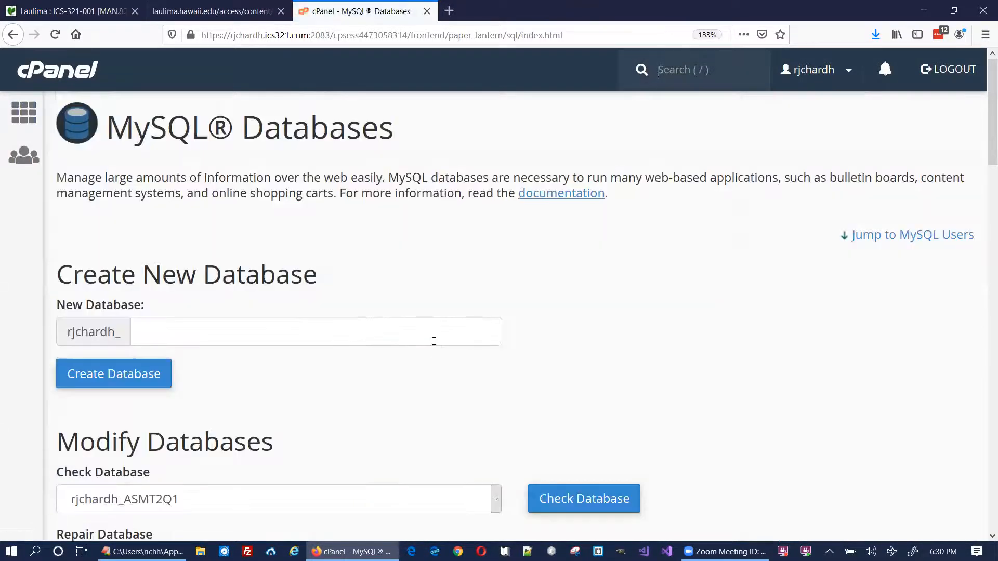
scroll(324, 336, down, 10)
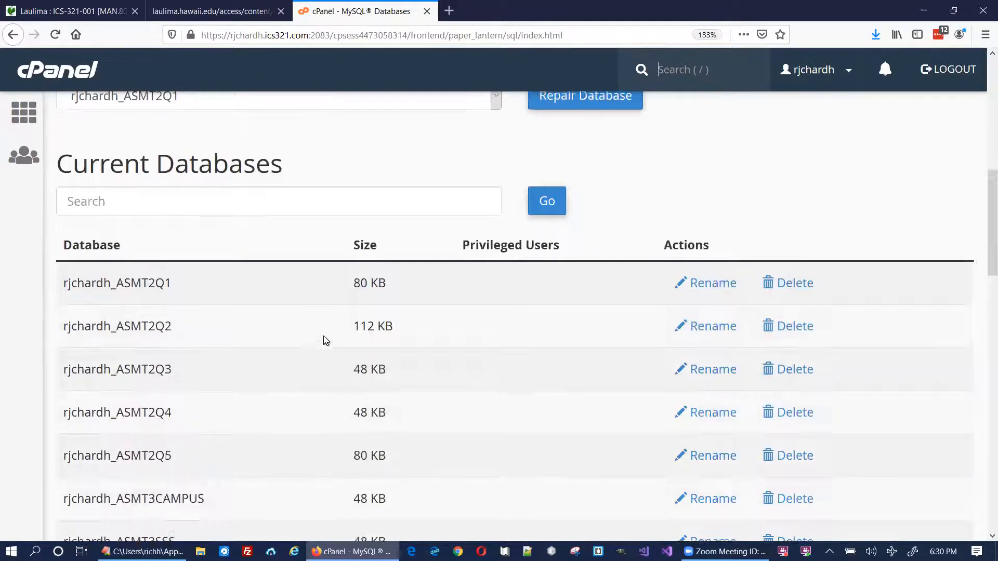
scroll(324, 339, up, 10)
Step: Create a new MySQL database named QACS, copying the name from part A of the assignment
click(317, 337)
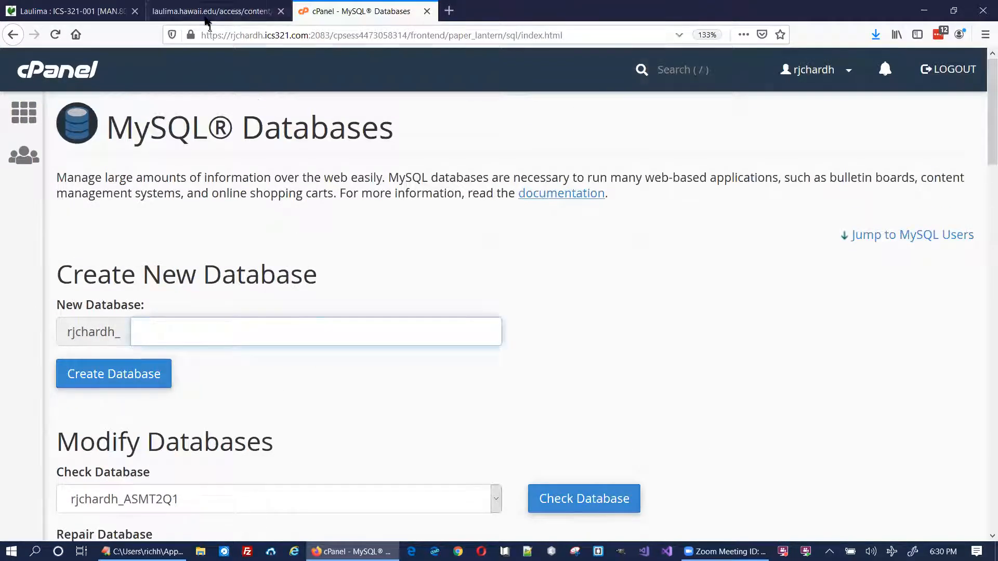
click(65, 14)
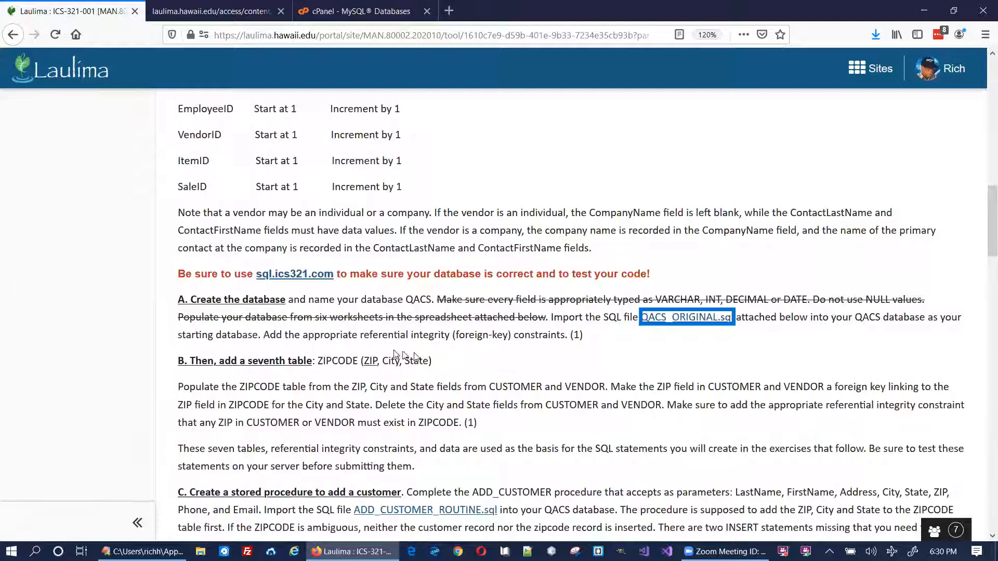
drag(406, 300, 431, 298)
key(ctrl+c)
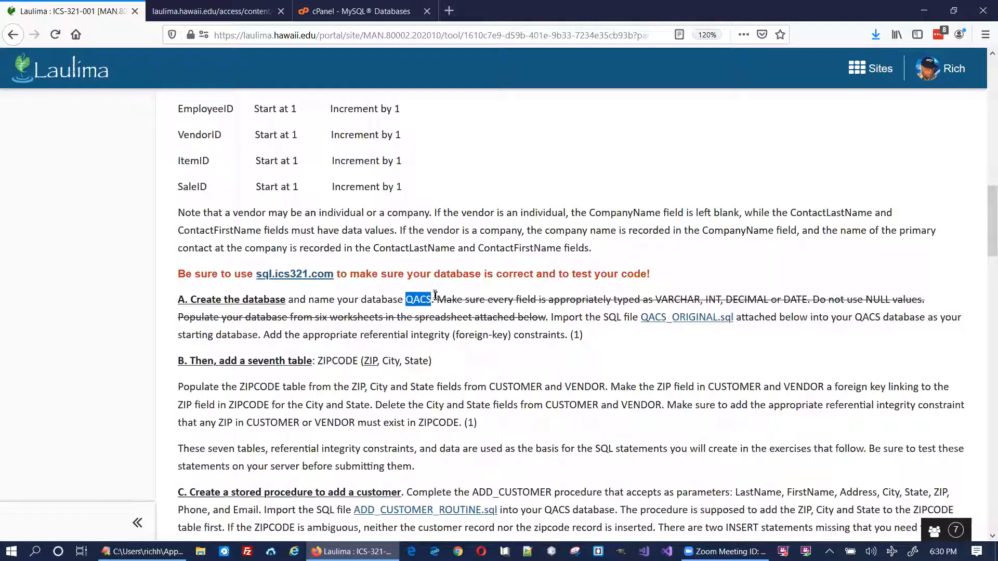
click(337, 14)
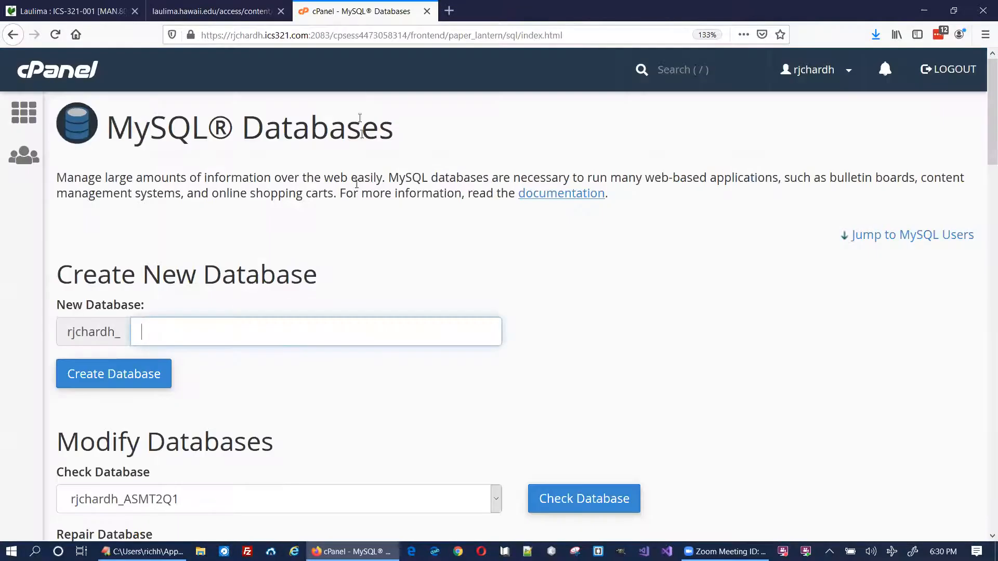
key(ctrl+v)
click(585, 353)
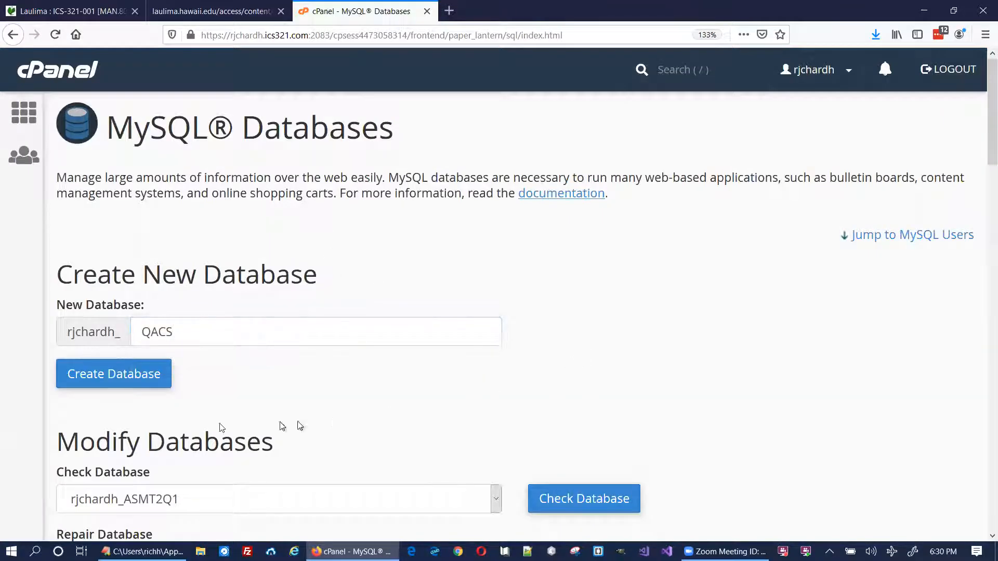
click(129, 380)
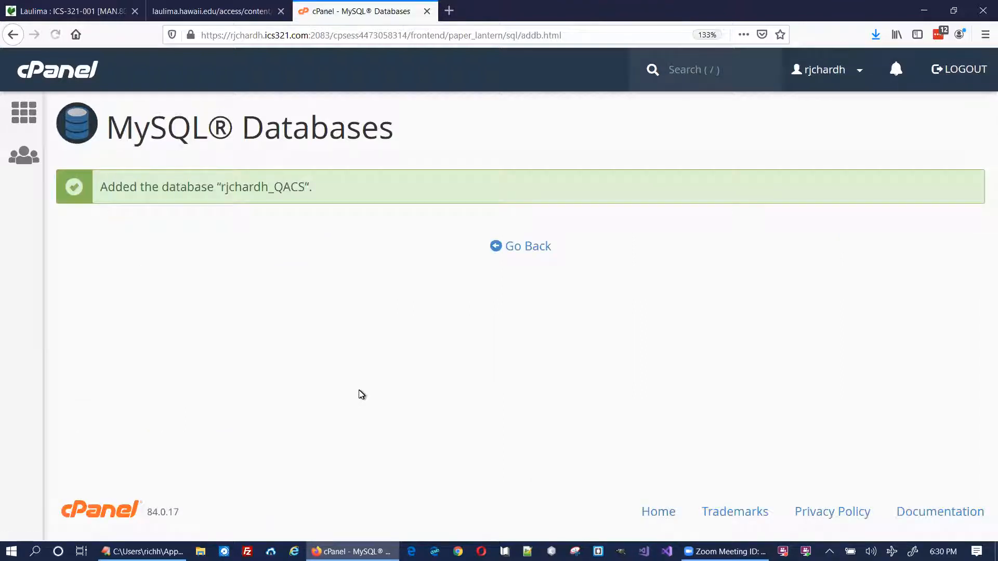
click(519, 250)
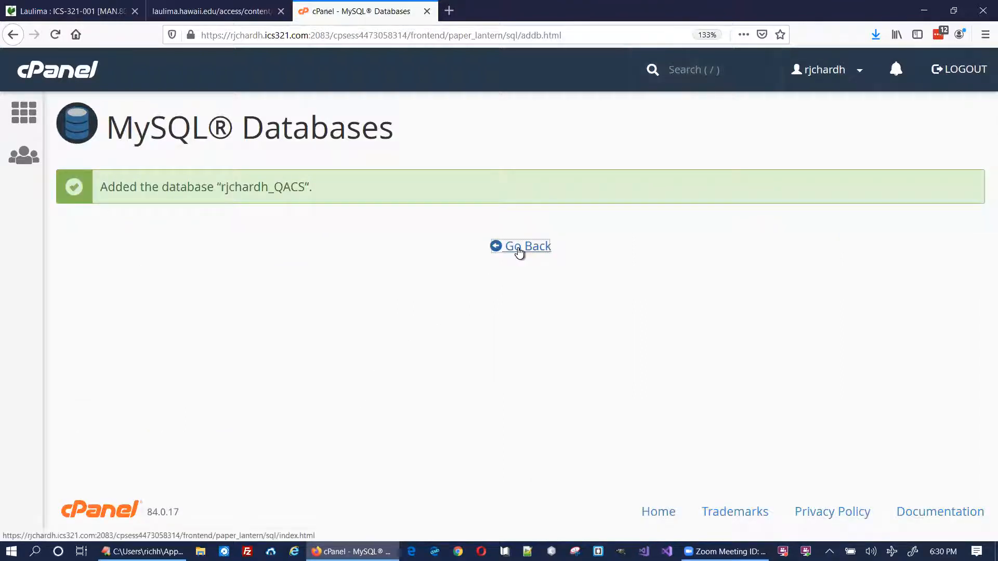
Step: Go back to the assignment page and read the note about checking the database with sql.ics321.com
click(229, 15)
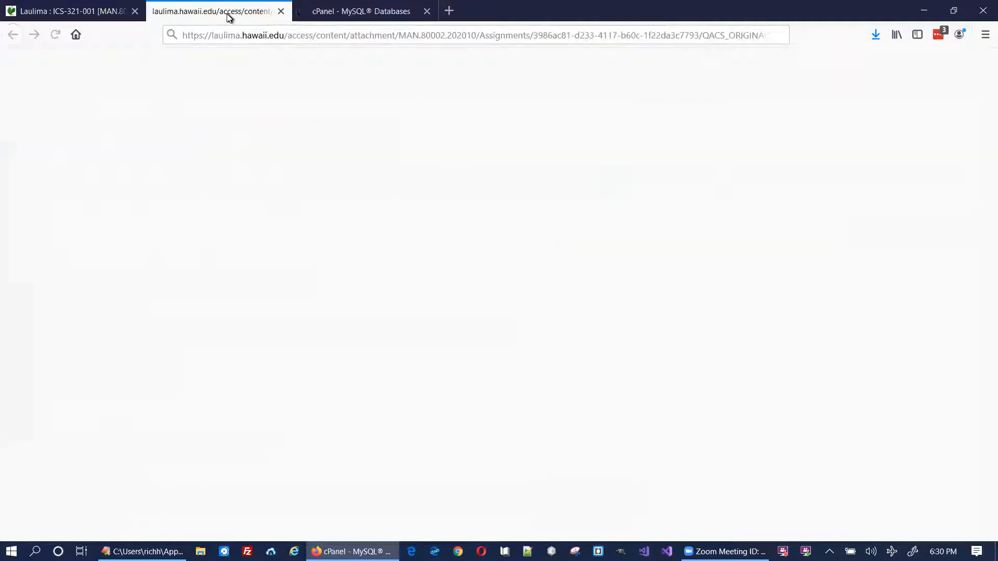
click(104, 20)
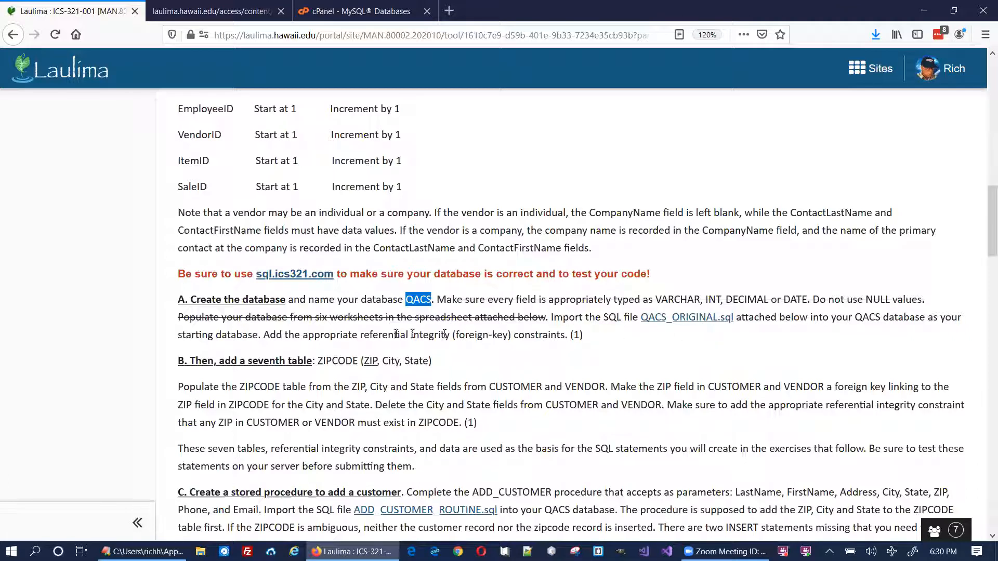
click(464, 344)
drag(186, 274, 353, 283)
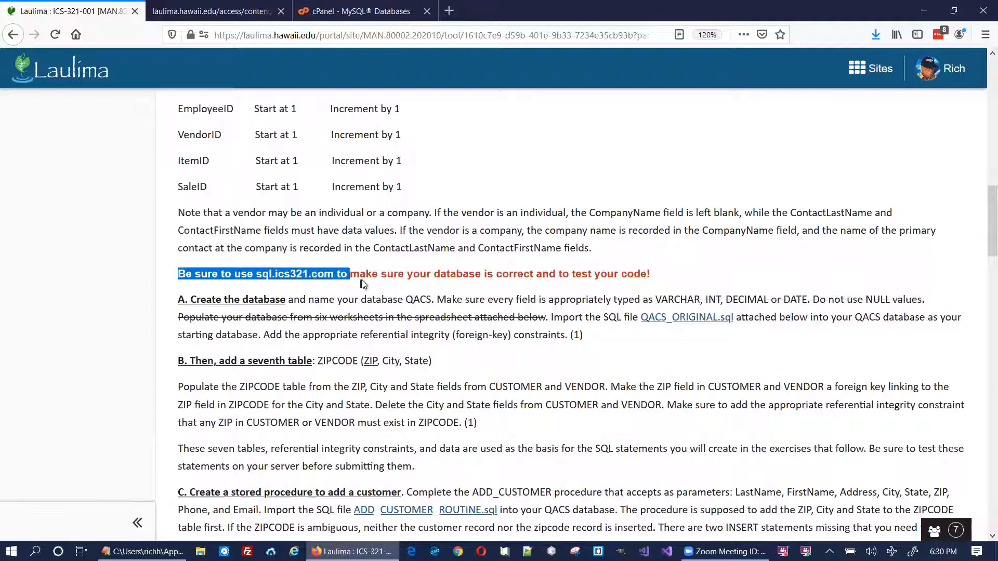
Step: Open the sql.ics321.com checker from the assignment page and find the Assignment 5 section
click(351, 284)
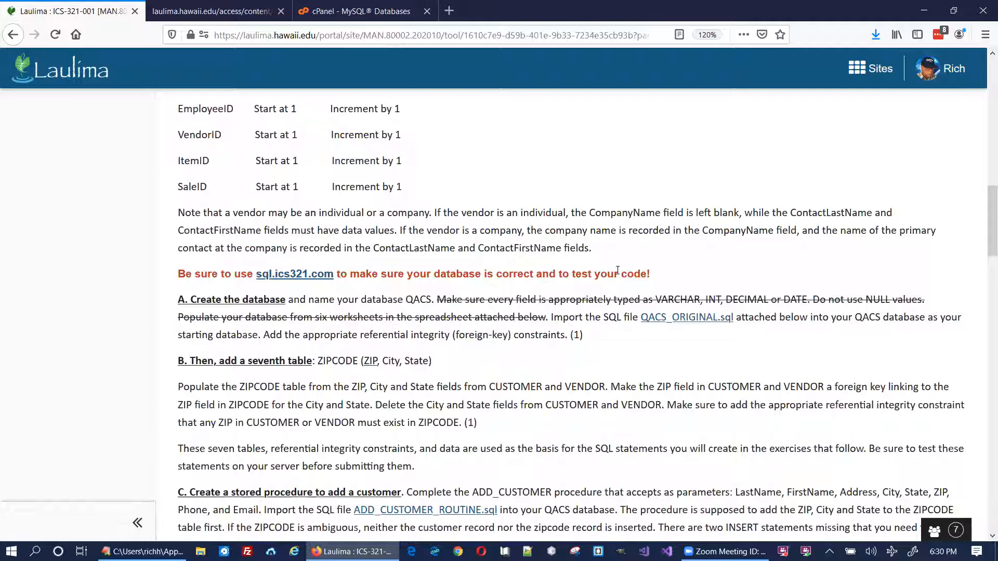
click(320, 277)
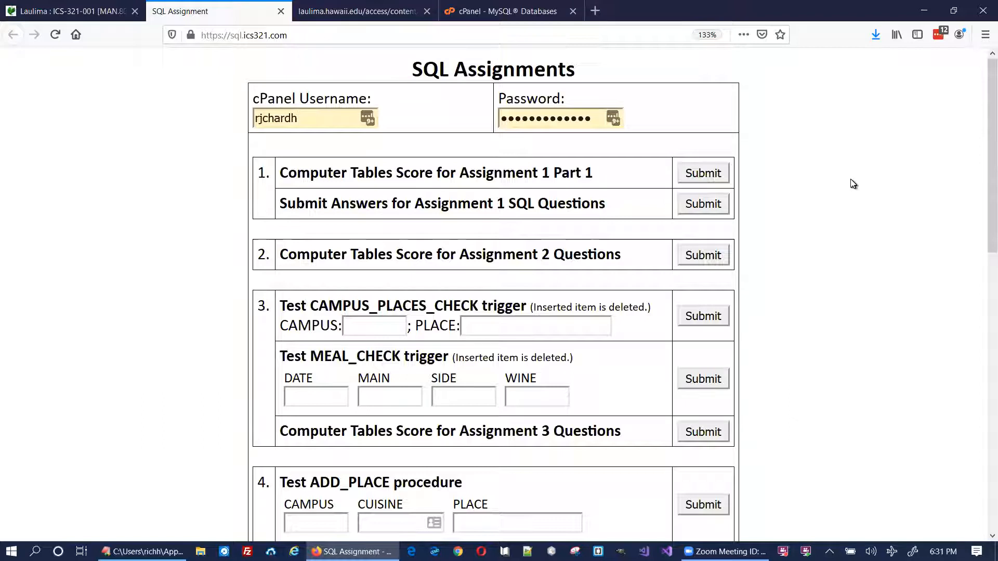
scroll(853, 183, down, 8)
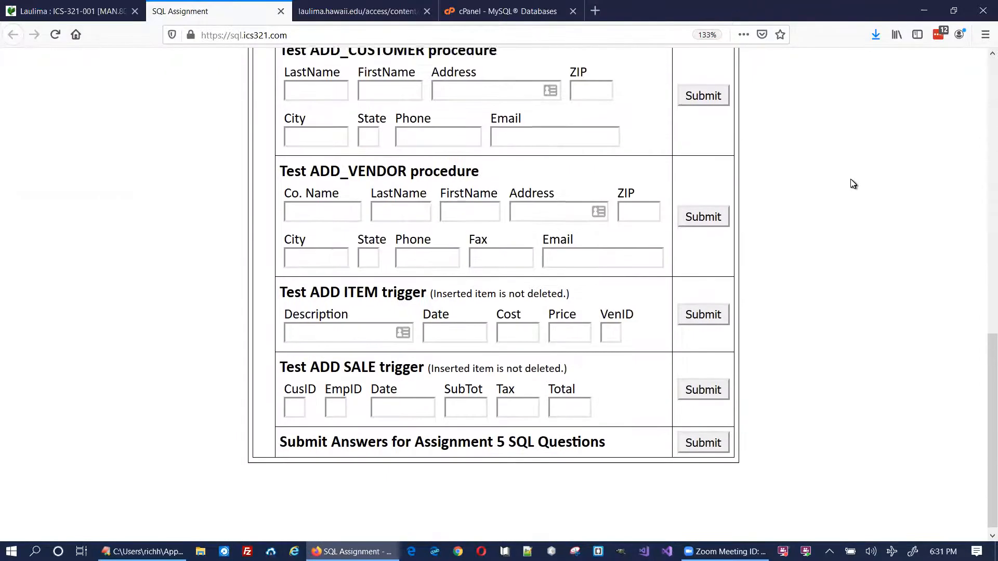
Step: Run the tables score check for the Assignment 5 questions with the prefilled credentials
scroll(377, 179, up, 1)
drag(282, 199, 608, 198)
click(657, 197)
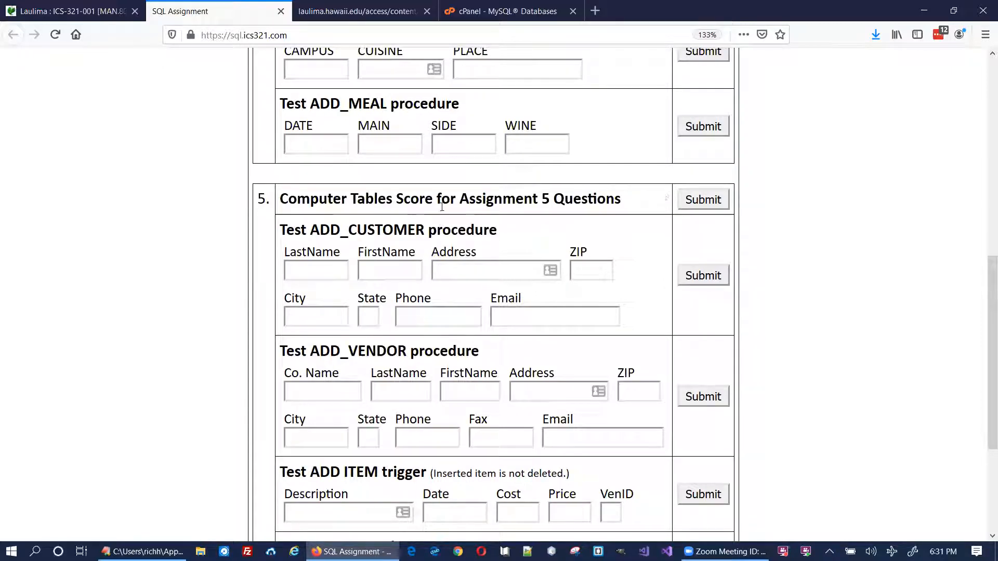
drag(310, 198, 557, 198)
click(660, 200)
click(714, 207)
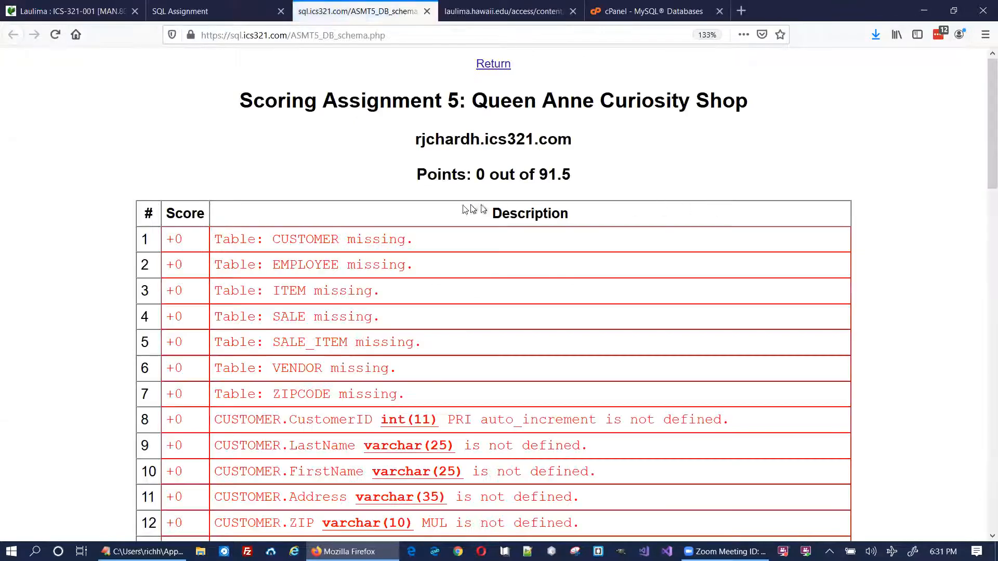
Step: Examine the Assignment 5 score report, including the total points and the table and field entries
drag(479, 174, 593, 176)
click(622, 187)
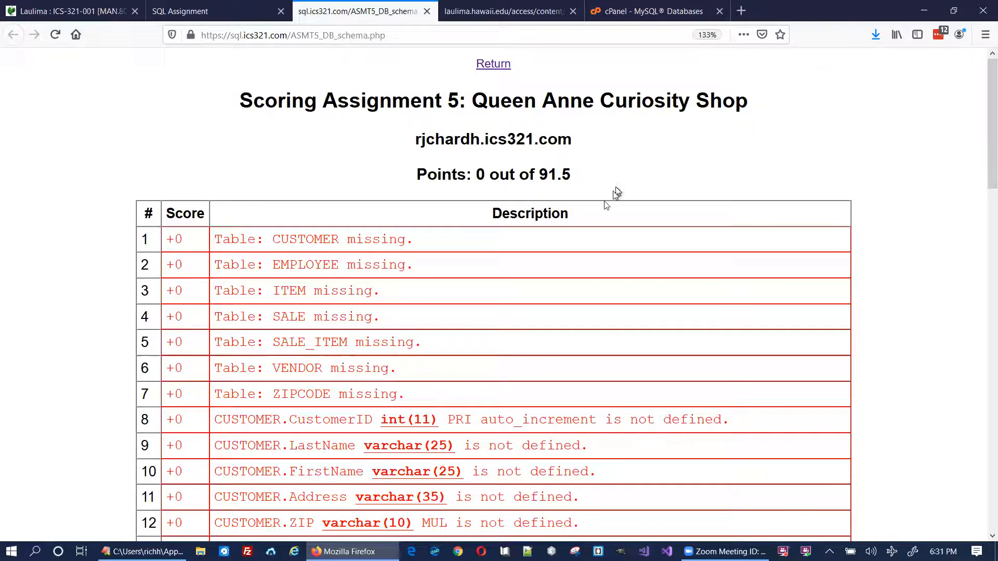
scroll(430, 244, down, 10)
scroll(430, 239, up, 10)
click(223, 12)
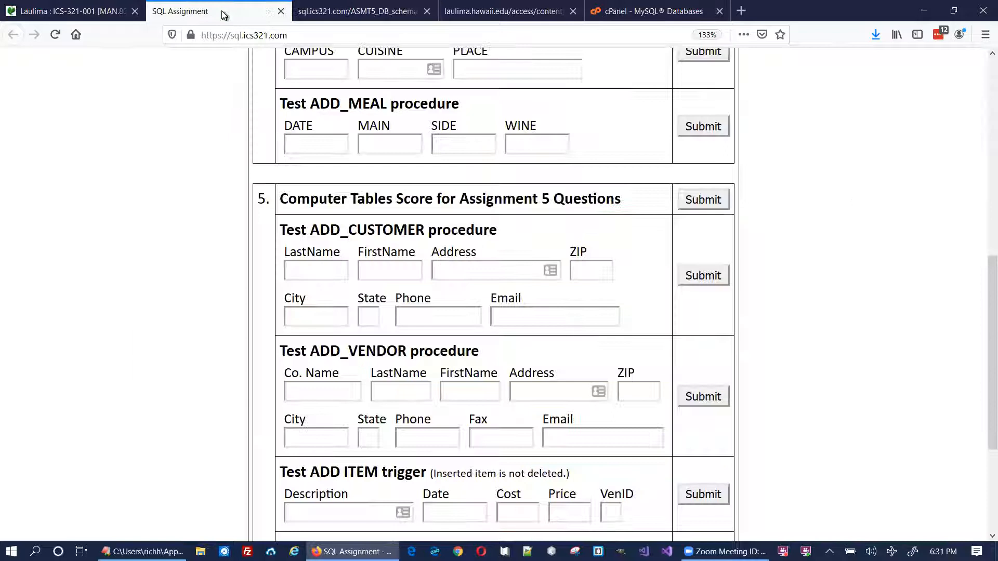
click(73, 12)
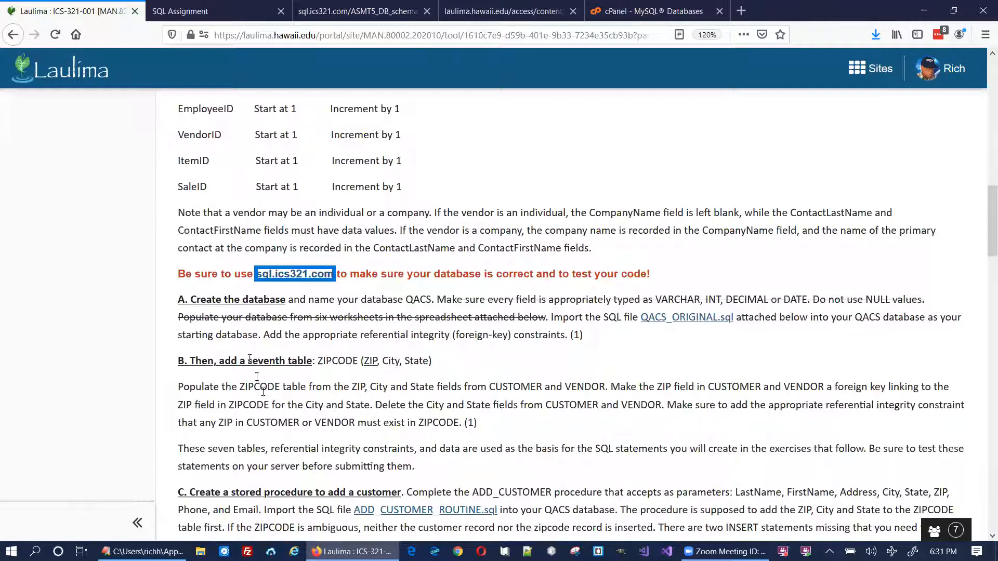
click(473, 14)
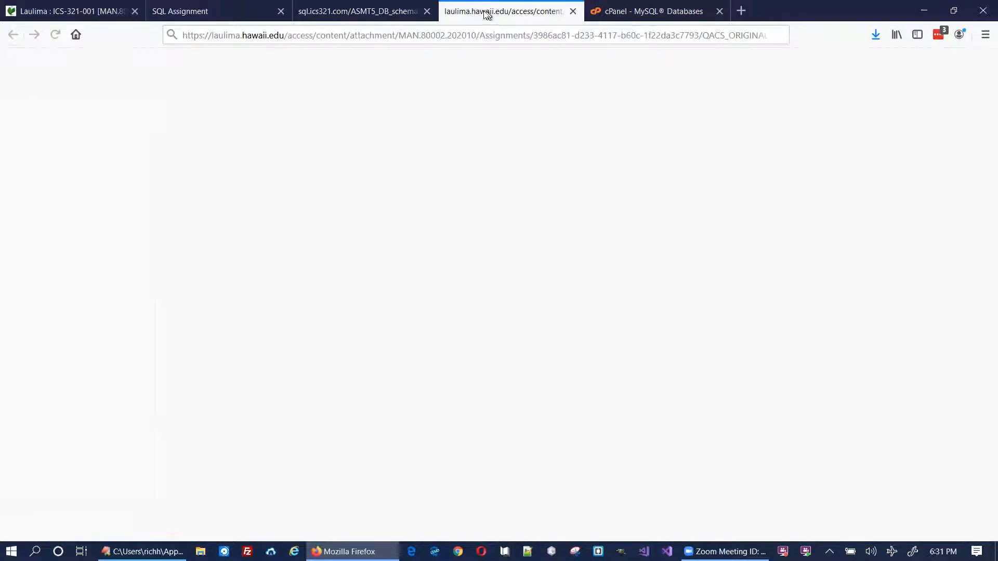
click(354, 15)
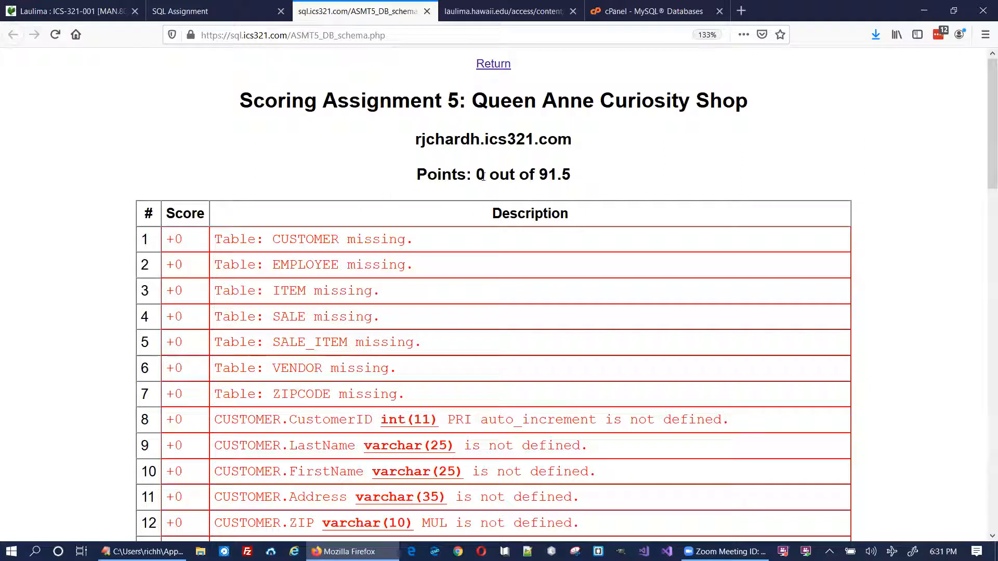
click(546, 174)
scroll(592, 174, down, 3)
scroll(593, 177, up, 1)
scroll(378, 192, down, 1)
scroll(333, 234, up, 5)
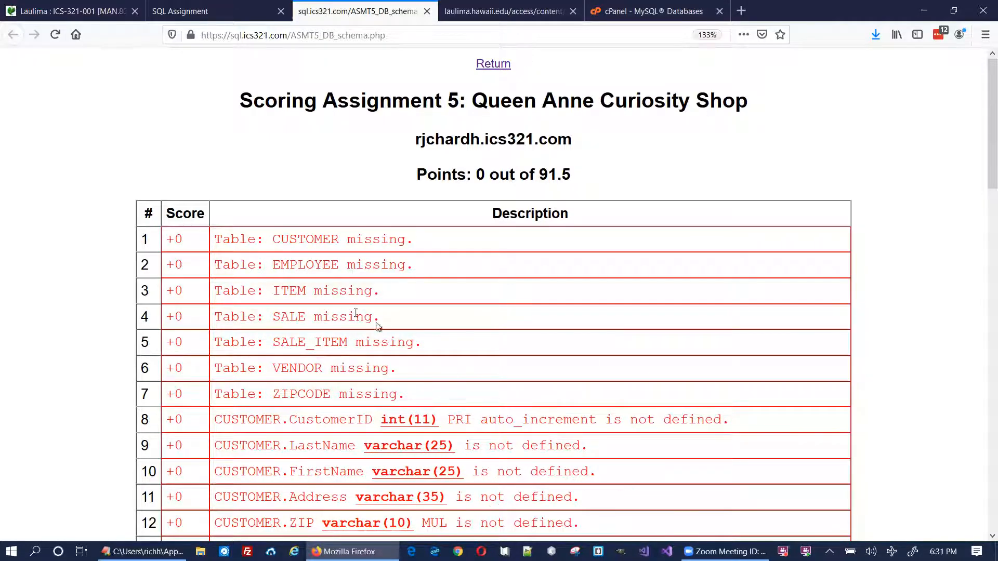
Step: Return to cPanel's MySQL Databases page and check the current databases list for QACS
click(232, 14)
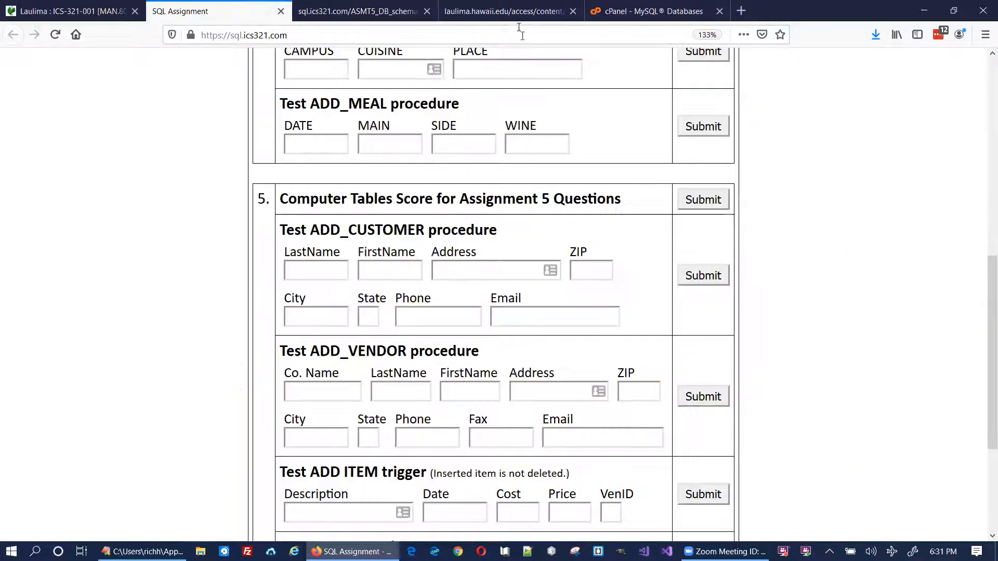
click(524, 11)
click(625, 10)
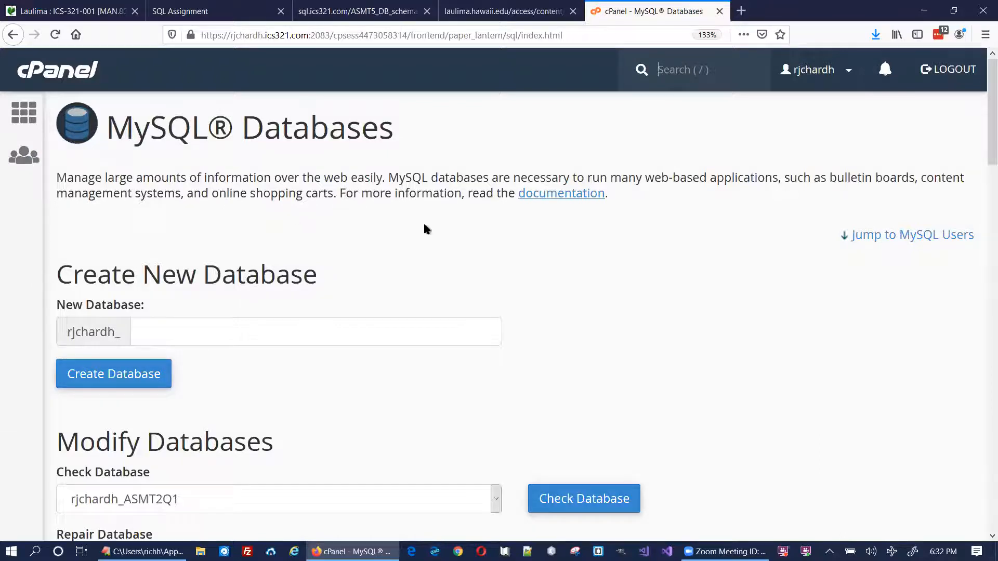
scroll(425, 223, down, 10)
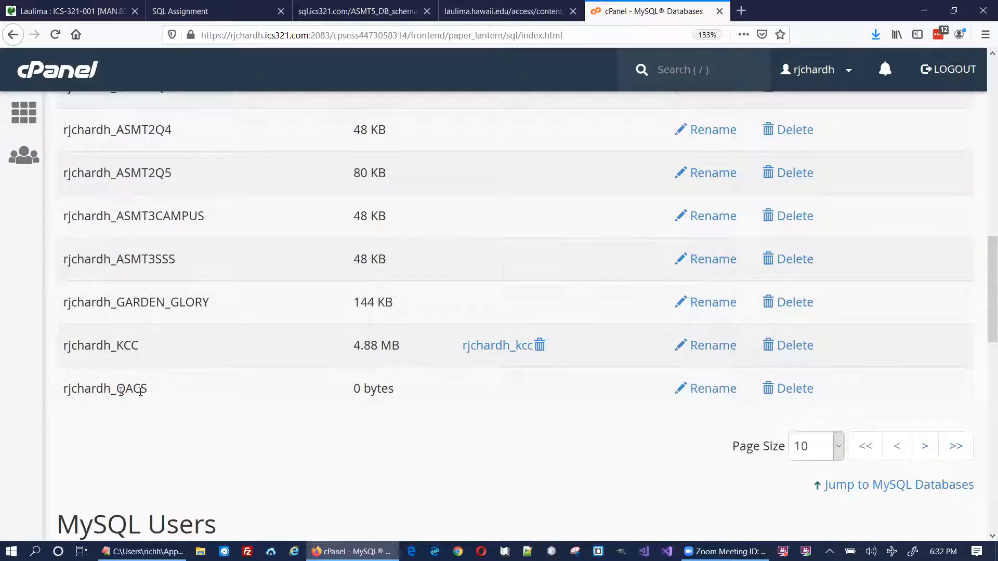
scroll(335, 288, up, 10)
Step: Open phpMyAdmin from the cPanel home page, select the QACS database and check it for tables
click(14, 115)
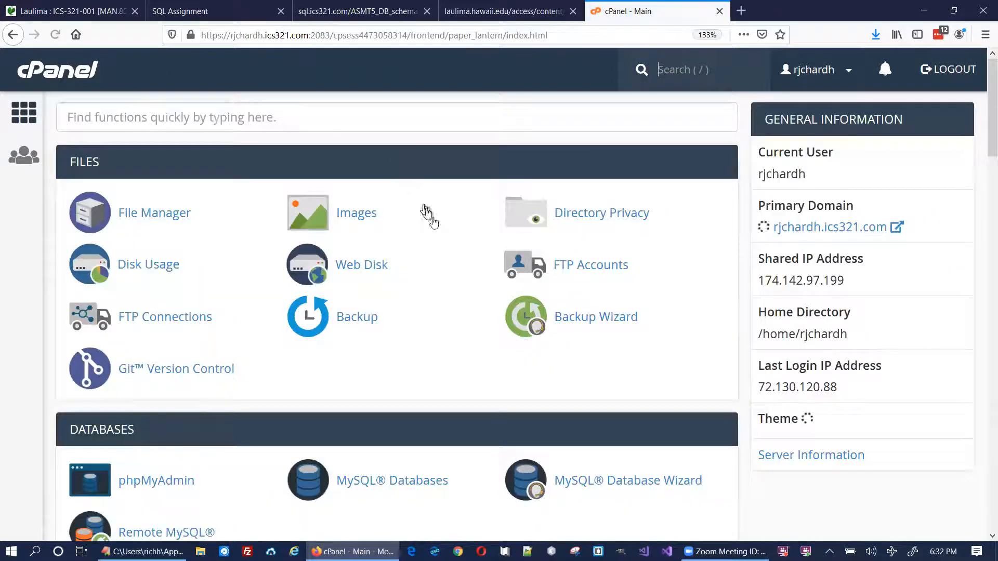
scroll(410, 254, down, 3)
click(156, 351)
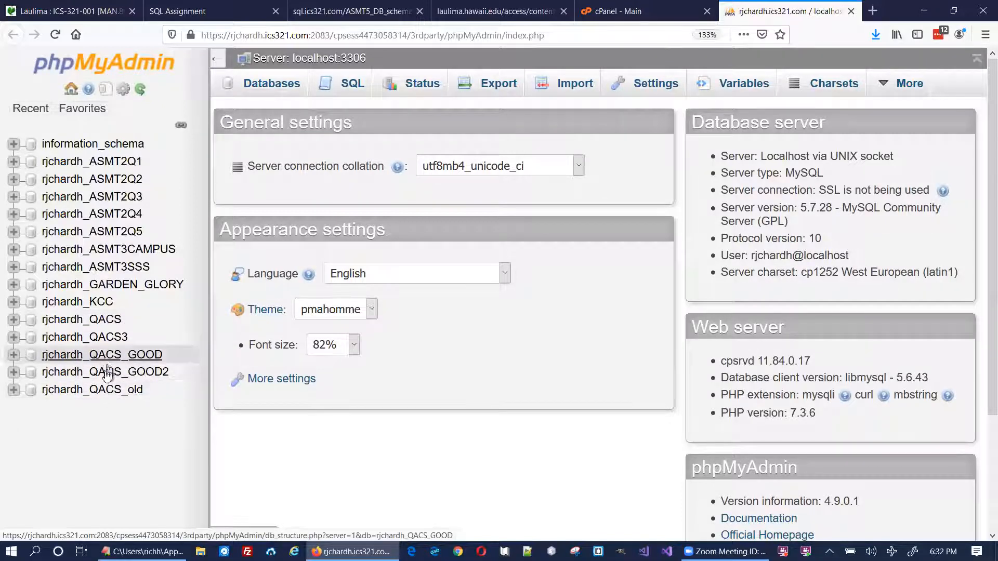
click(111, 322)
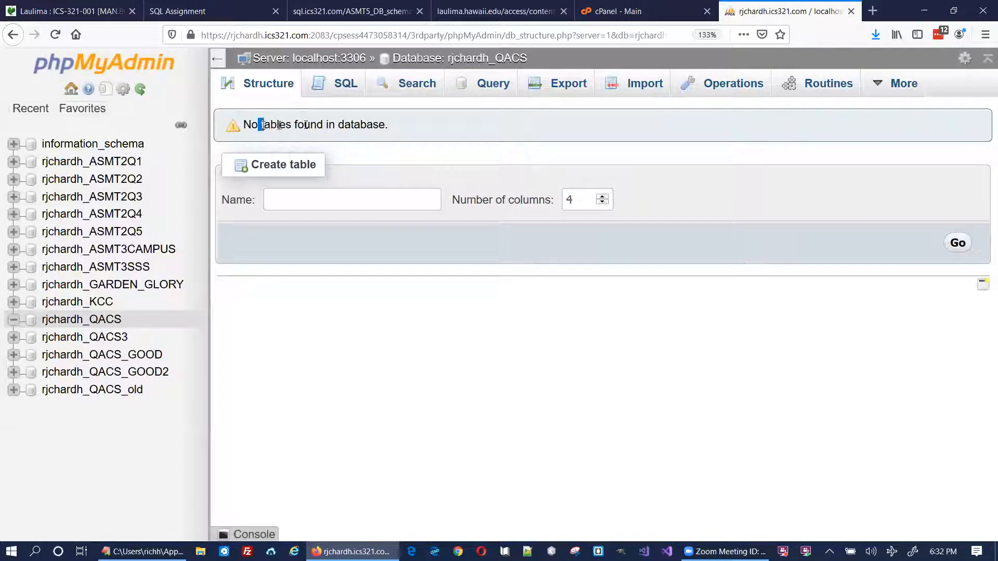
drag(279, 125, 326, 126)
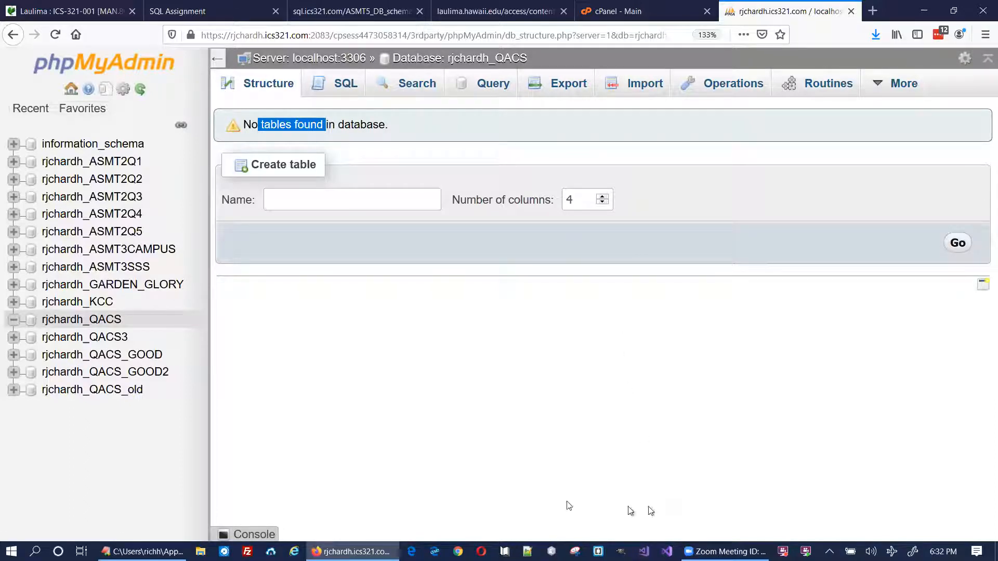
Step: Switch to QACS_ORIGINAL.sql in EditPlus and look through its table definitions and data
click(333, 11)
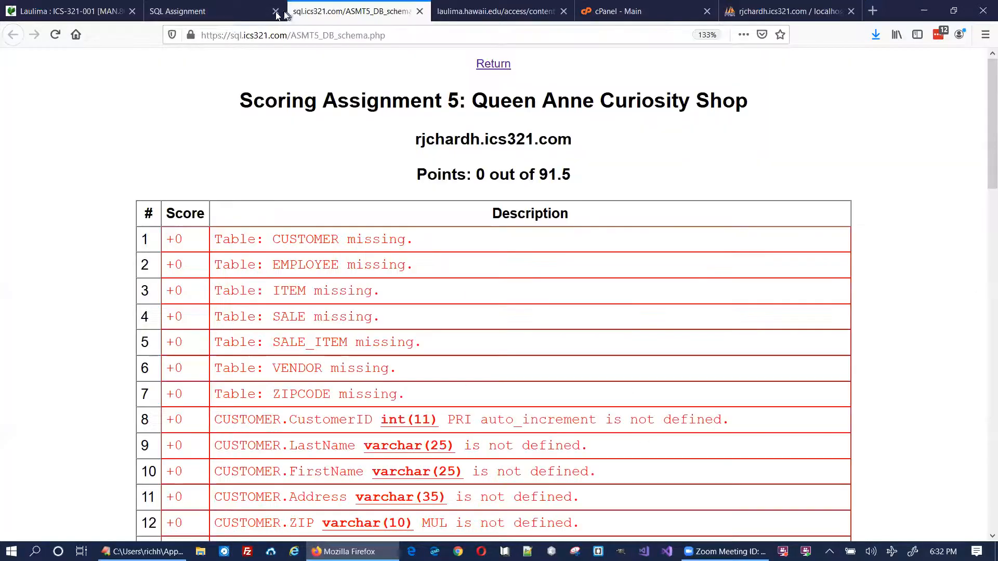
click(244, 14)
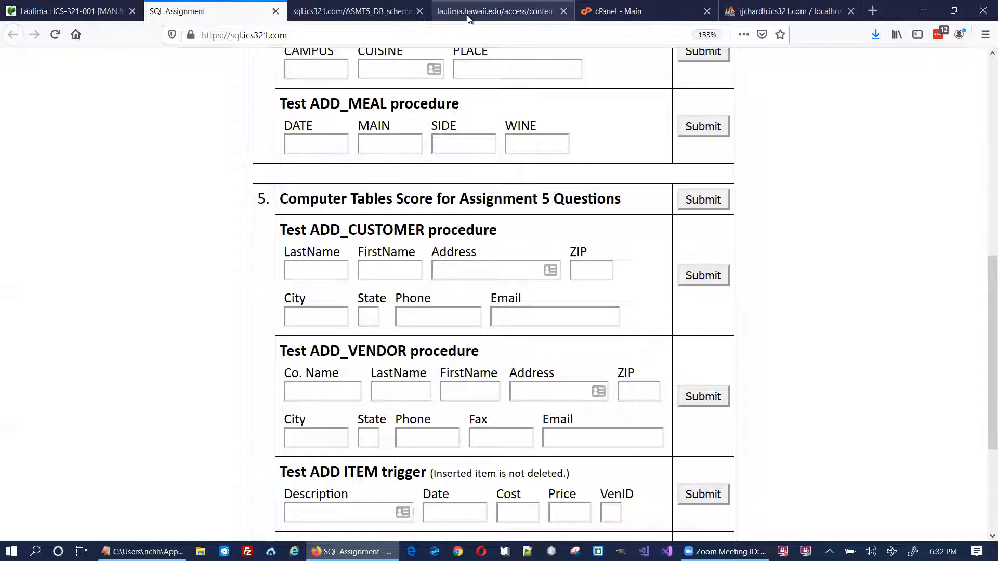
click(73, 14)
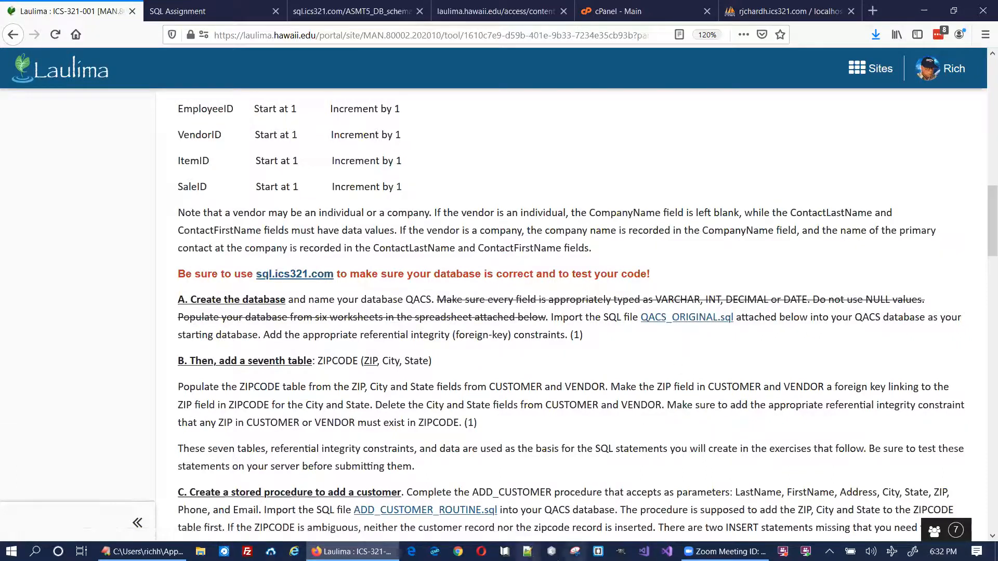
click(159, 554)
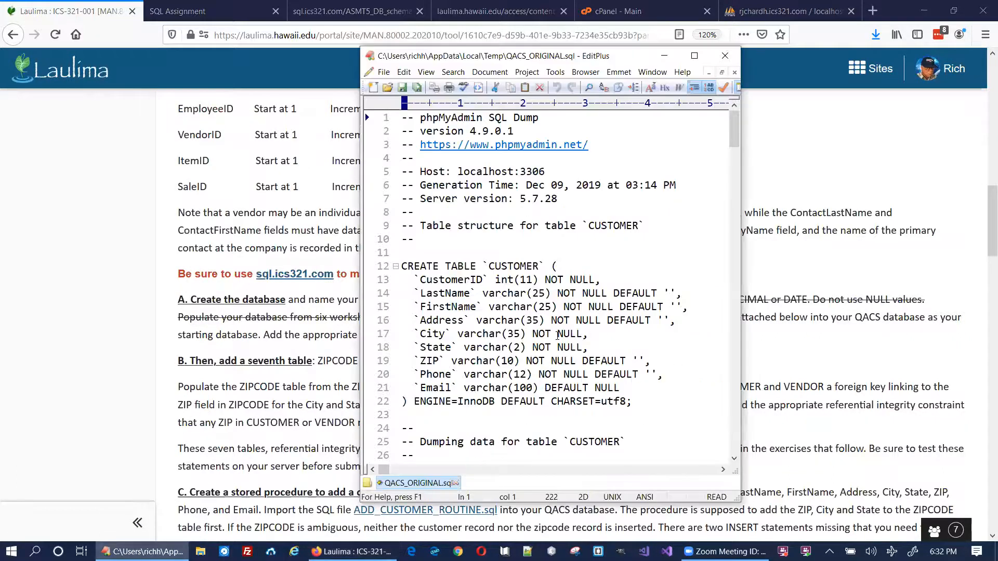
scroll(557, 335, down, 15)
scroll(557, 336, up, 13)
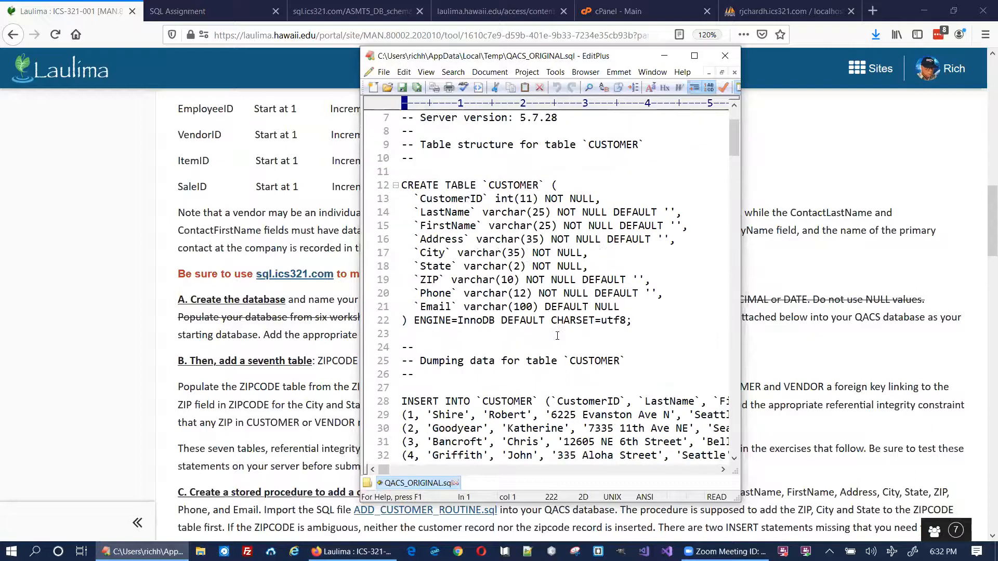
scroll(557, 335, up, 2)
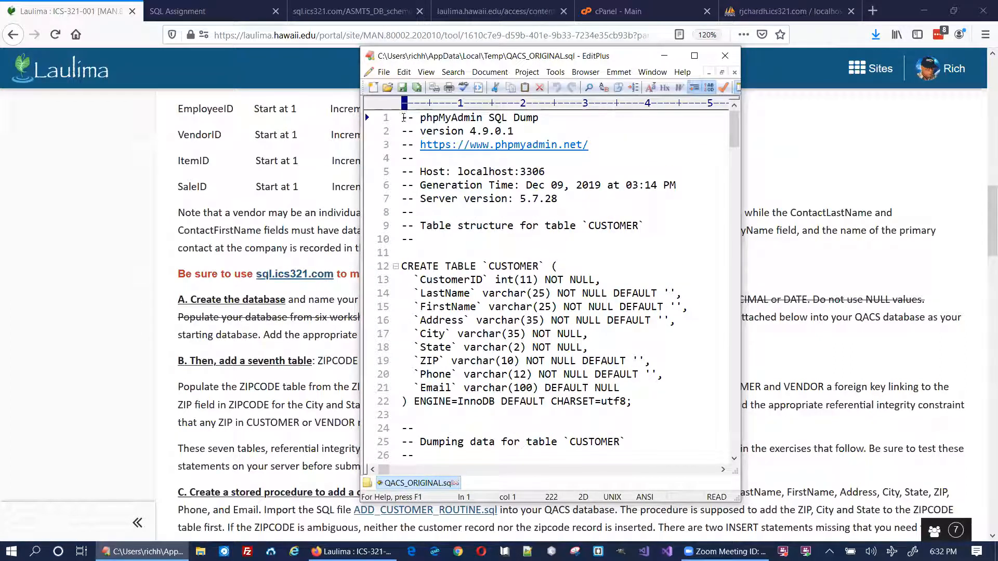
Step: Select and copy the entire contents of the QACS_ORIGINAL.sql script
drag(403, 118, 437, 140)
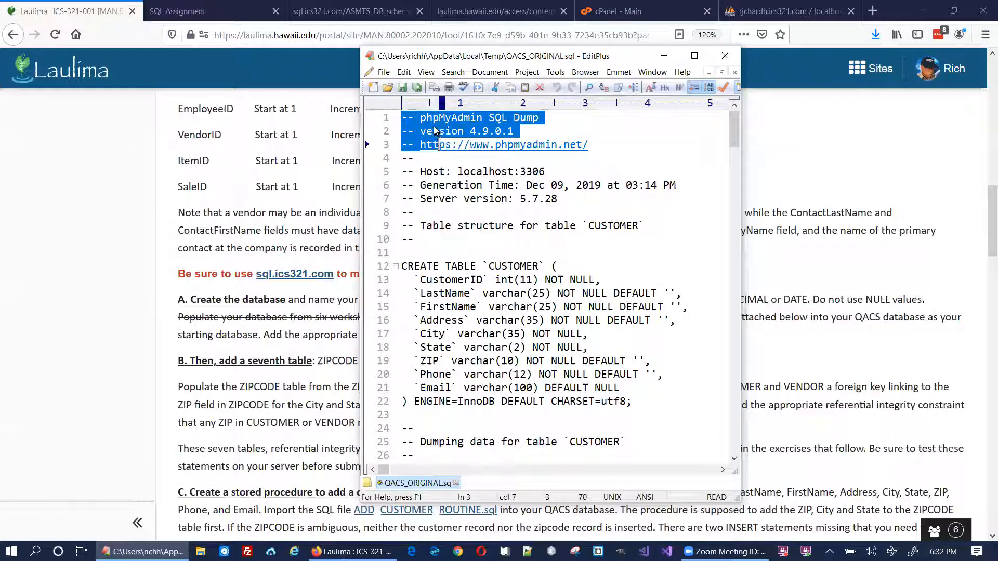
click(435, 131)
drag(403, 120, 447, 154)
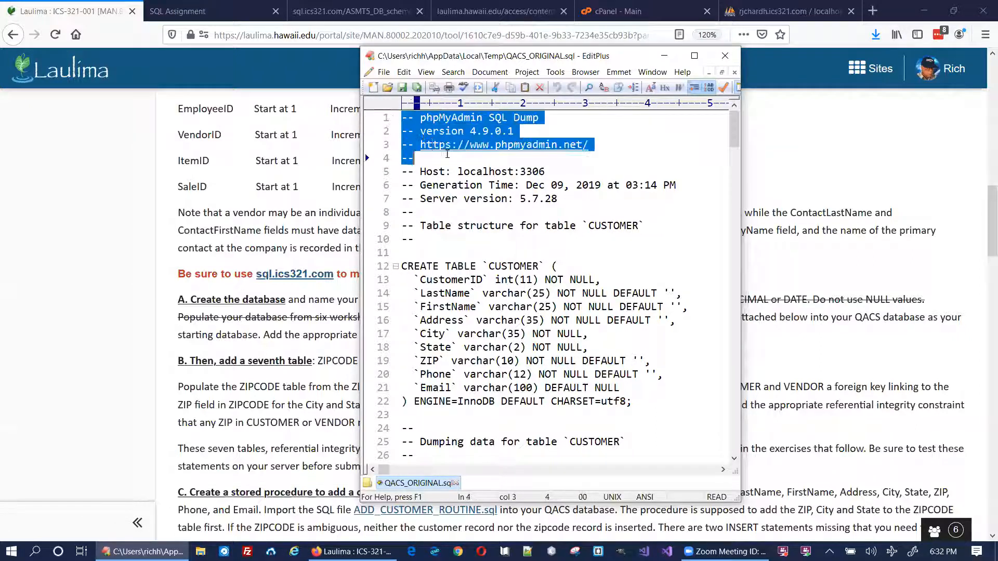
key(ctrl+a)
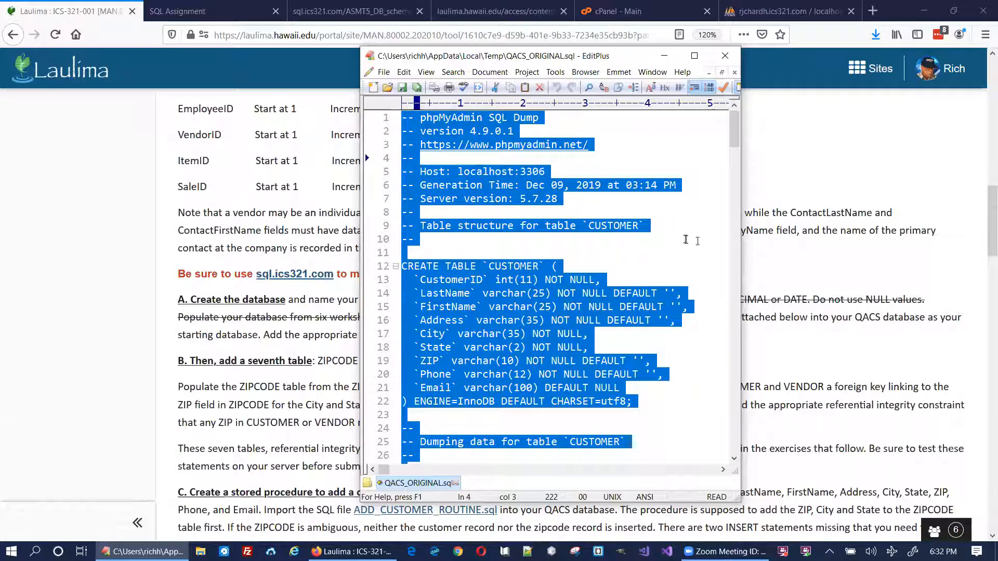
Step: Switch back to phpMyAdmin in the browser, paste the copied script as an SQL query on the QACS database, and run it
click(742, 13)
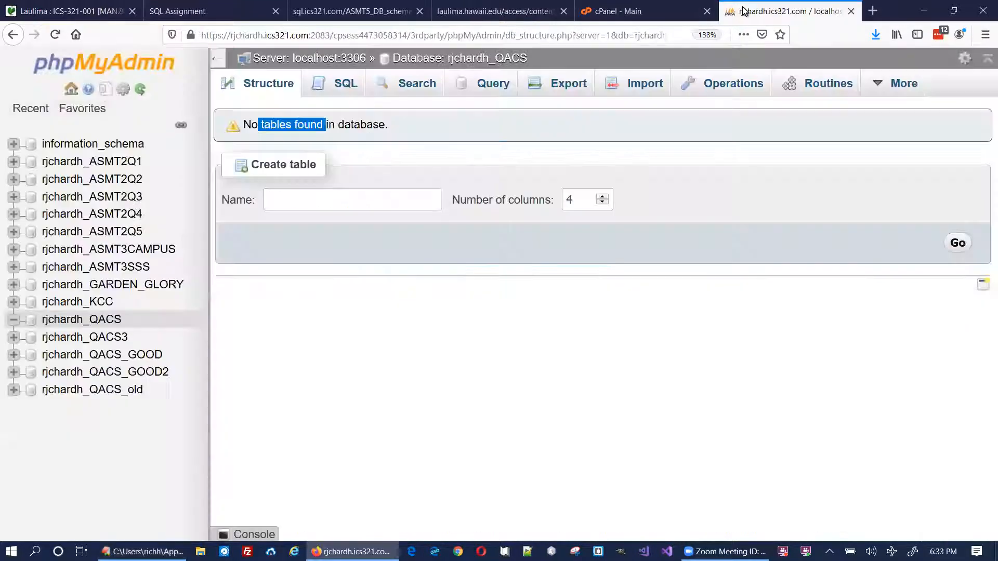
click(347, 88)
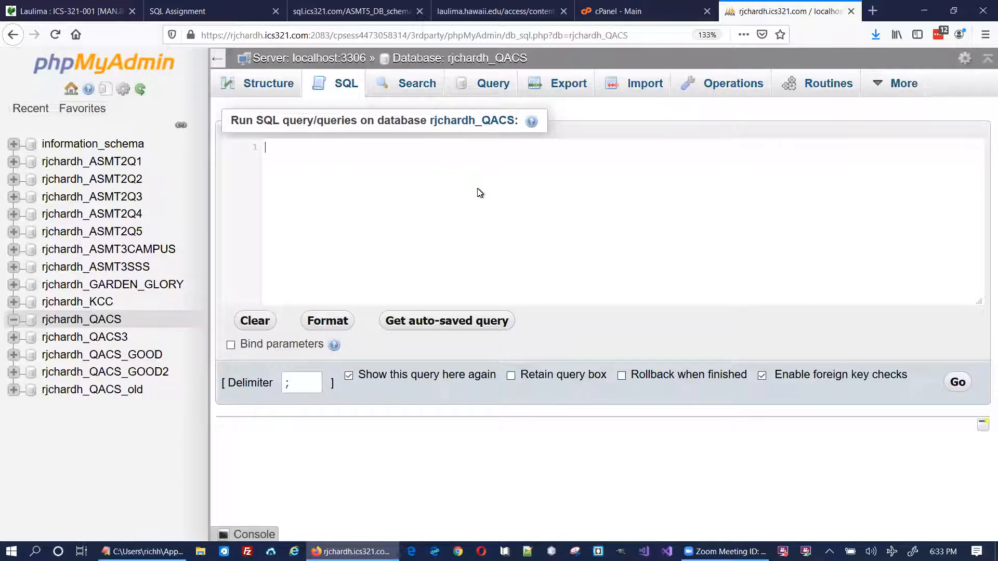
key(ctrl+v)
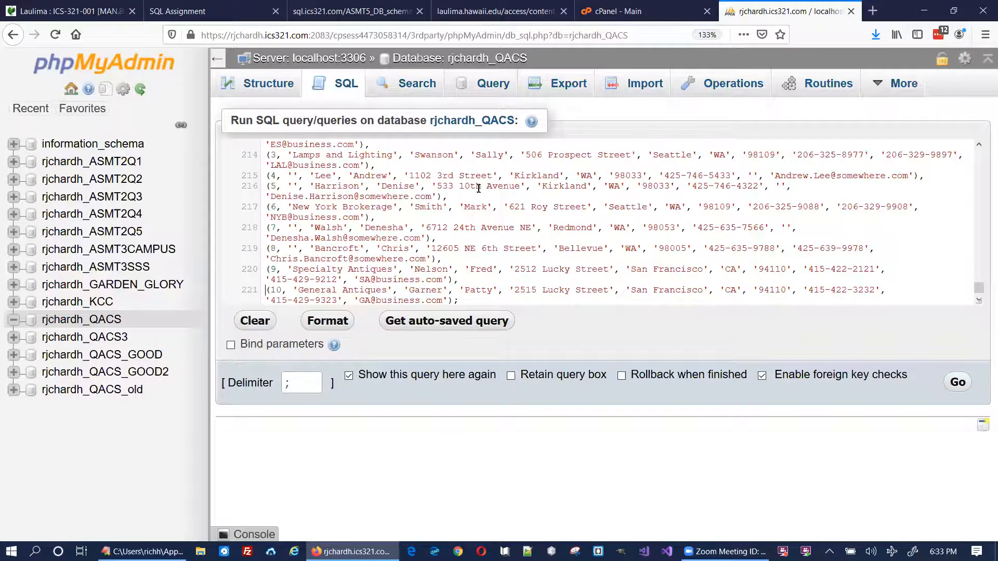
scroll(478, 188, up, 20)
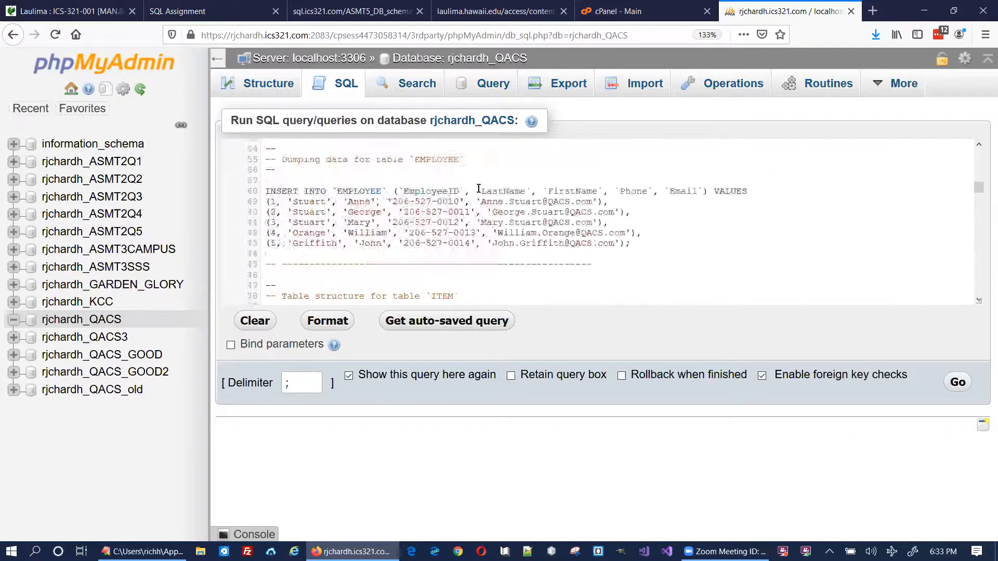
click(951, 385)
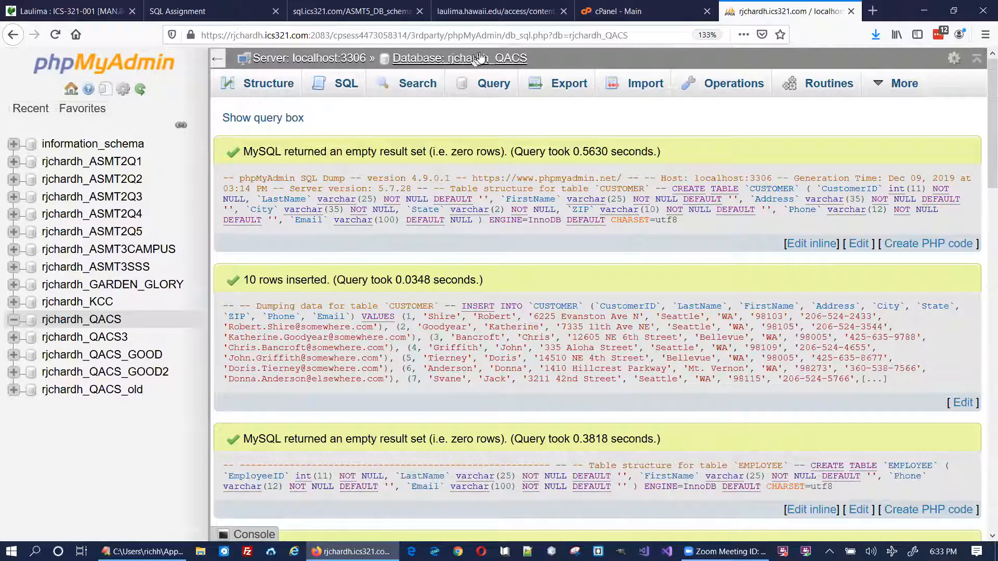
Step: Open the QACS database's table list and browse the rows of the CUSTOMER table
click(481, 58)
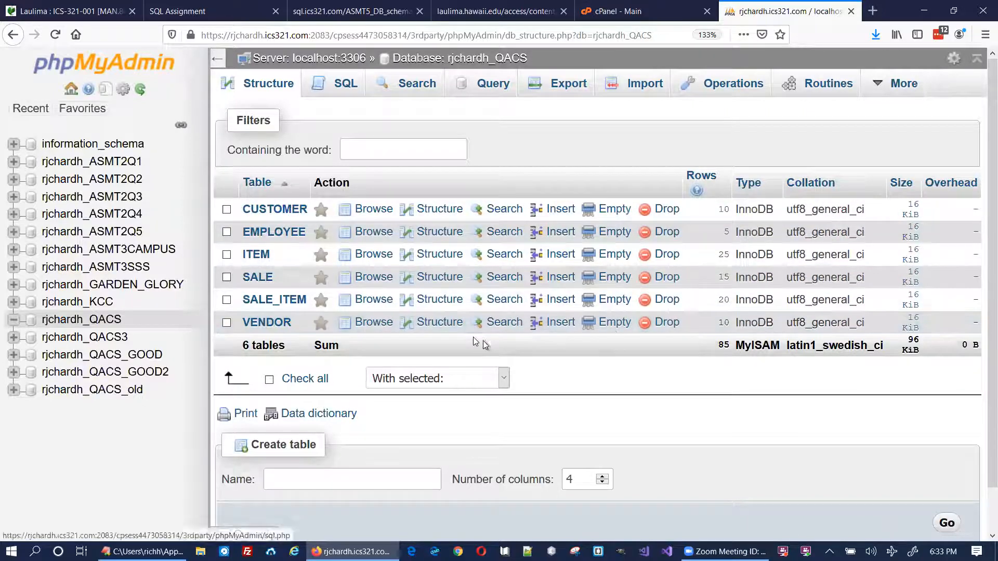
click(370, 209)
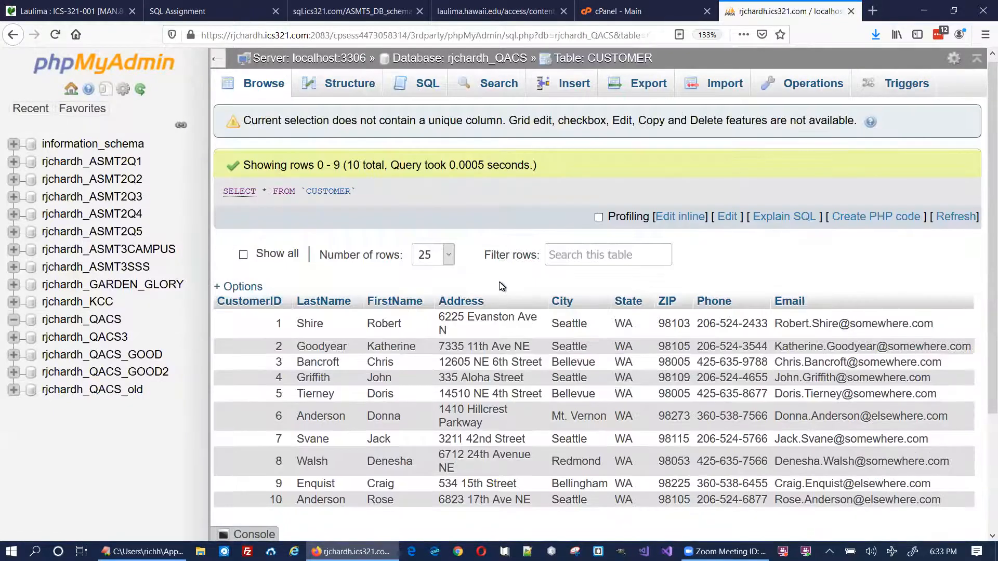
scroll(501, 286, down, 3)
scroll(501, 286, up, 3)
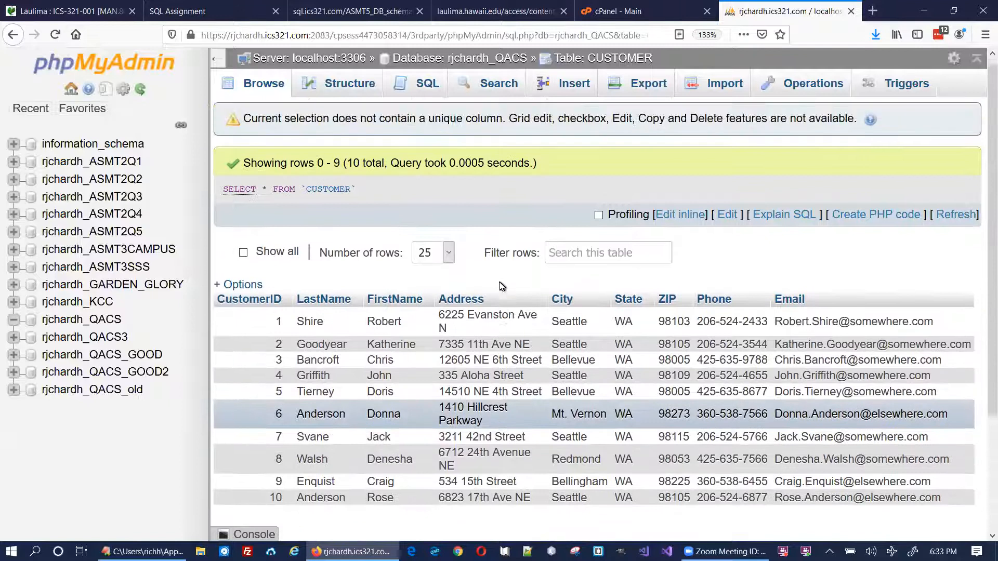
Step: Delete the QACS database from cPanel's MySQL Databases page and return to the database management page
scroll(501, 286, down, 1)
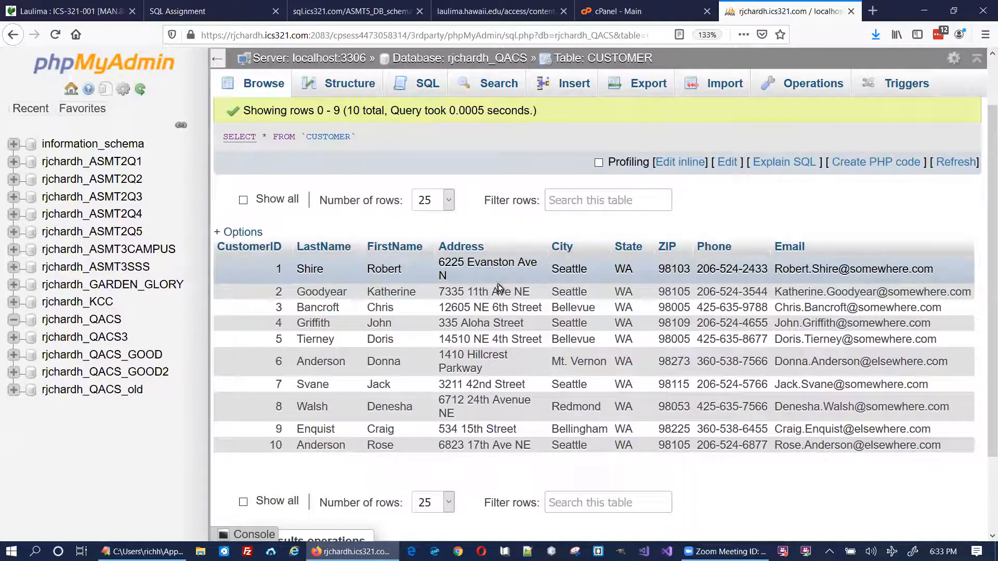
click(649, 14)
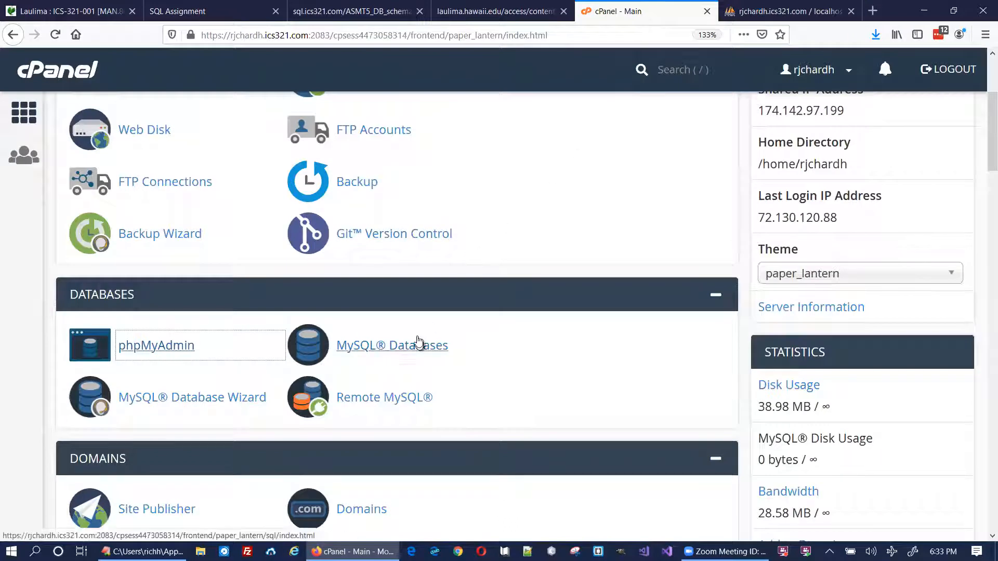
click(403, 352)
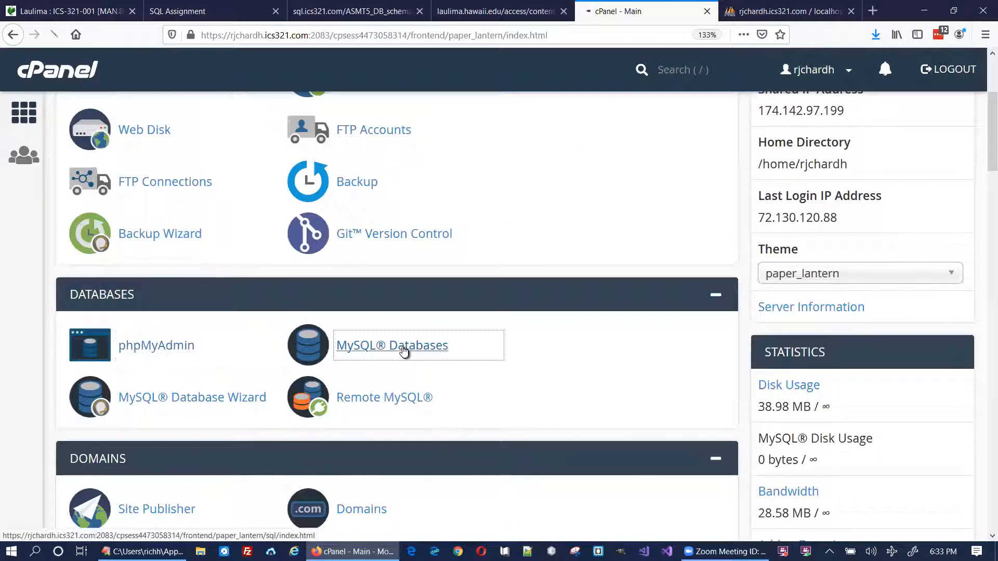
scroll(406, 347, down, 10)
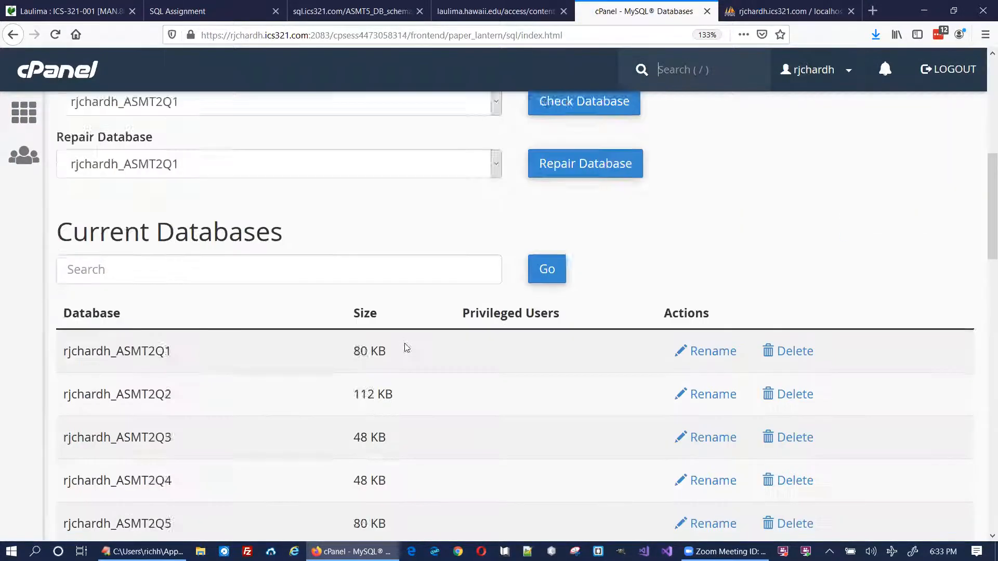
scroll(405, 345, down, 3)
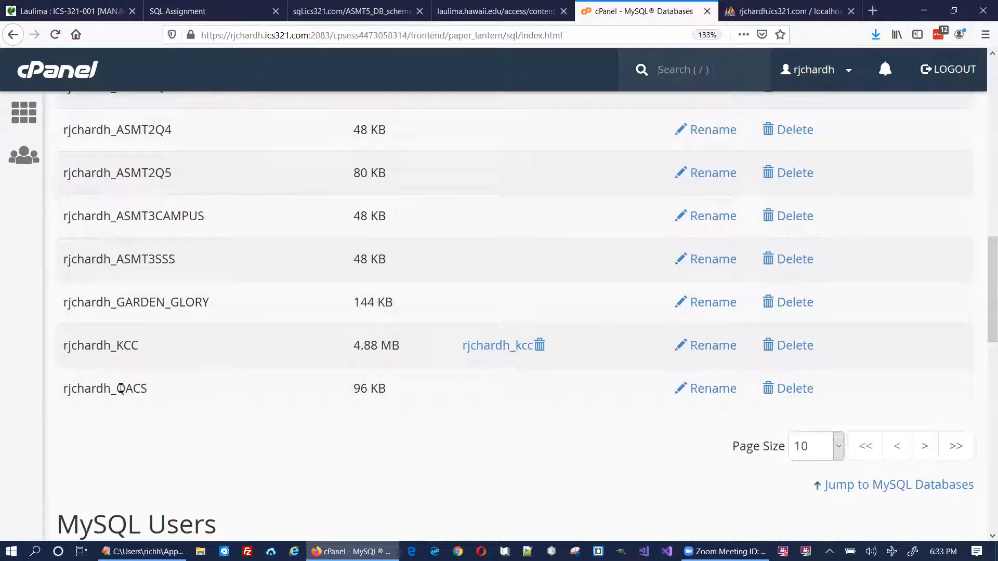
click(806, 395)
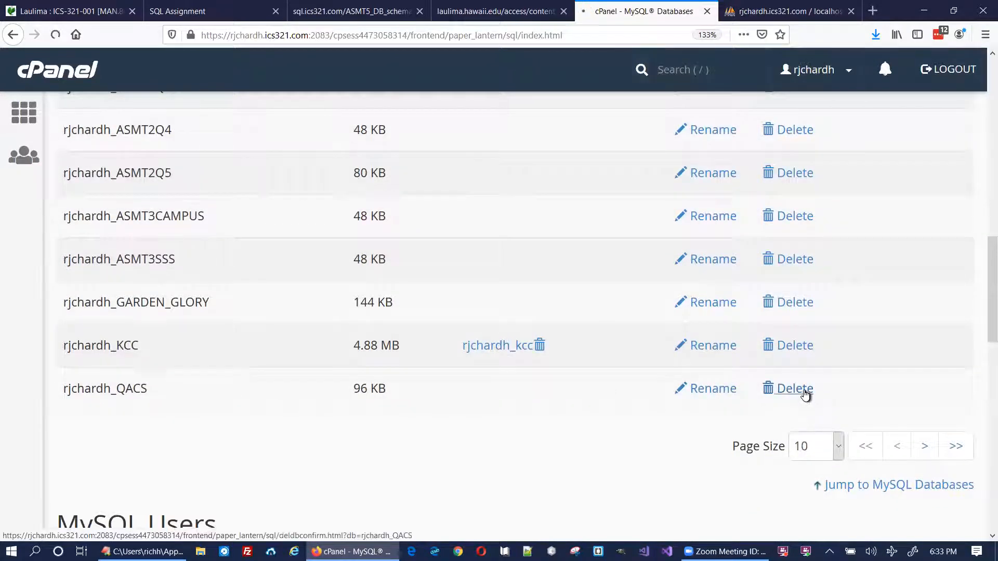
click(131, 214)
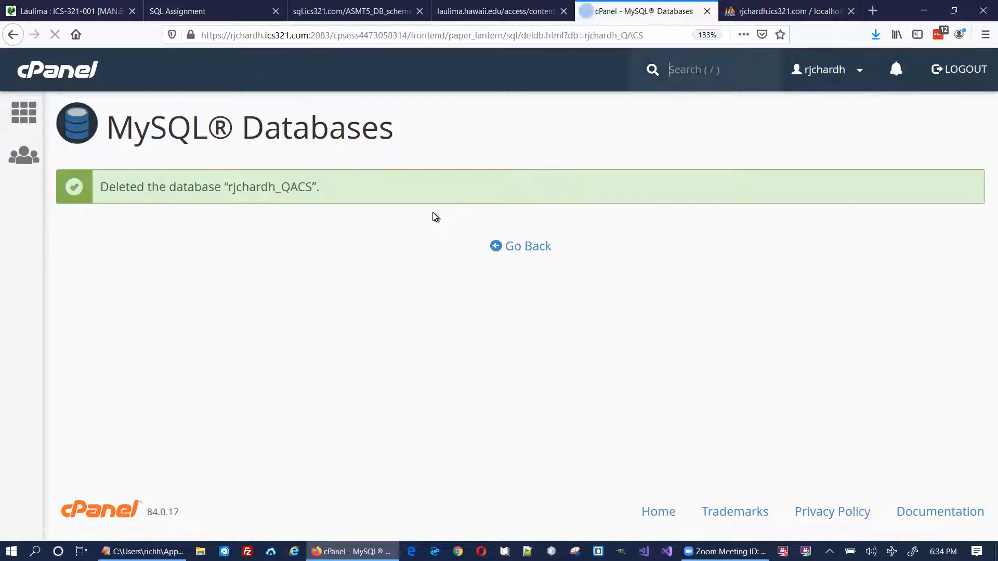
click(520, 246)
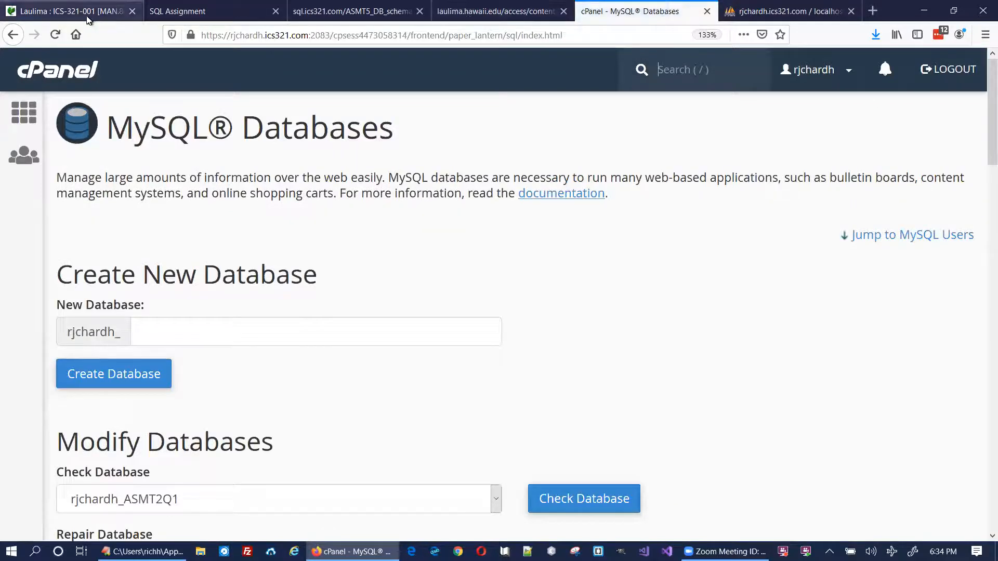
Step: Download QACS_ORIGINAL.sql from part A of the Laulima assignment page and save it to the Desktop
click(106, 15)
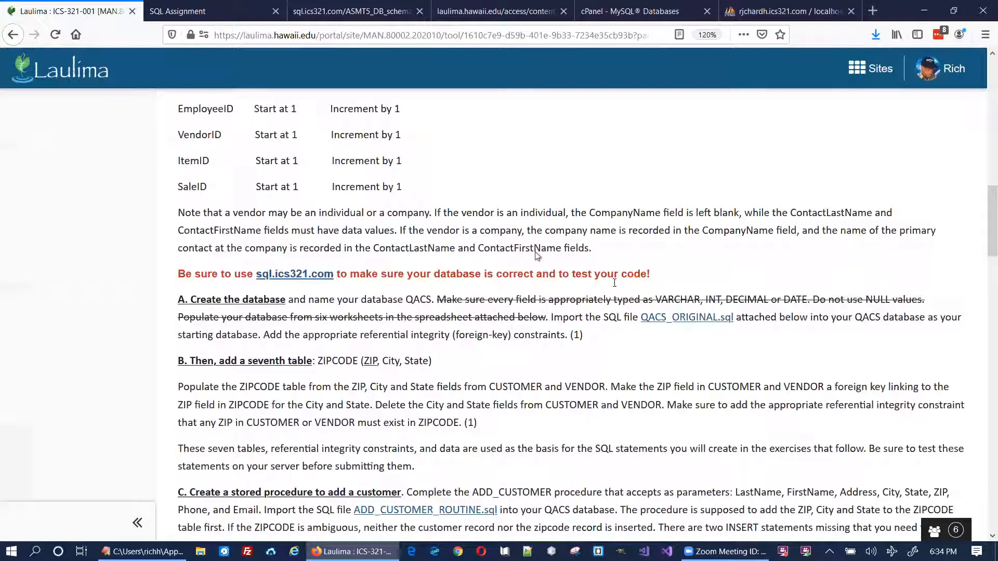
click(687, 321)
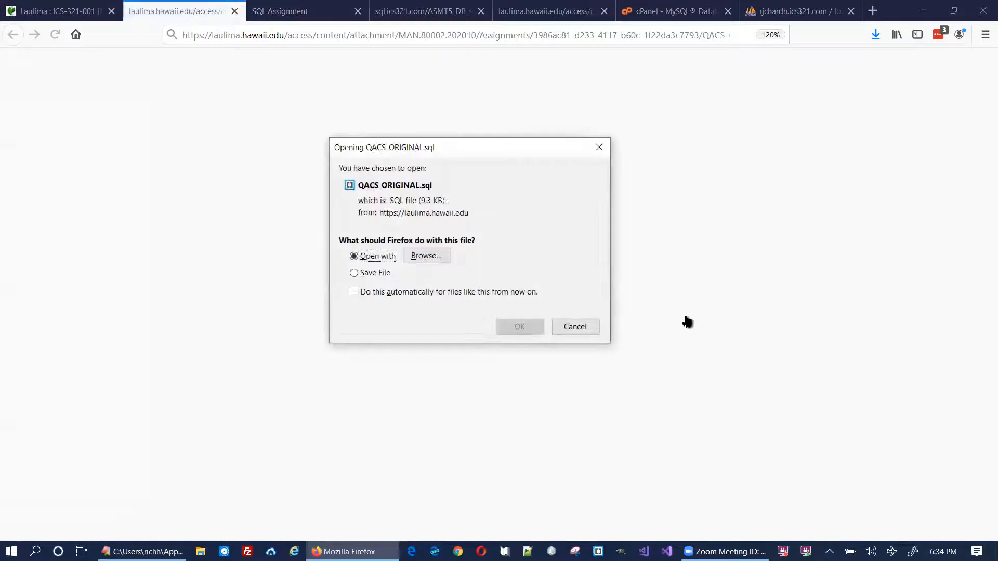
click(374, 273)
click(519, 327)
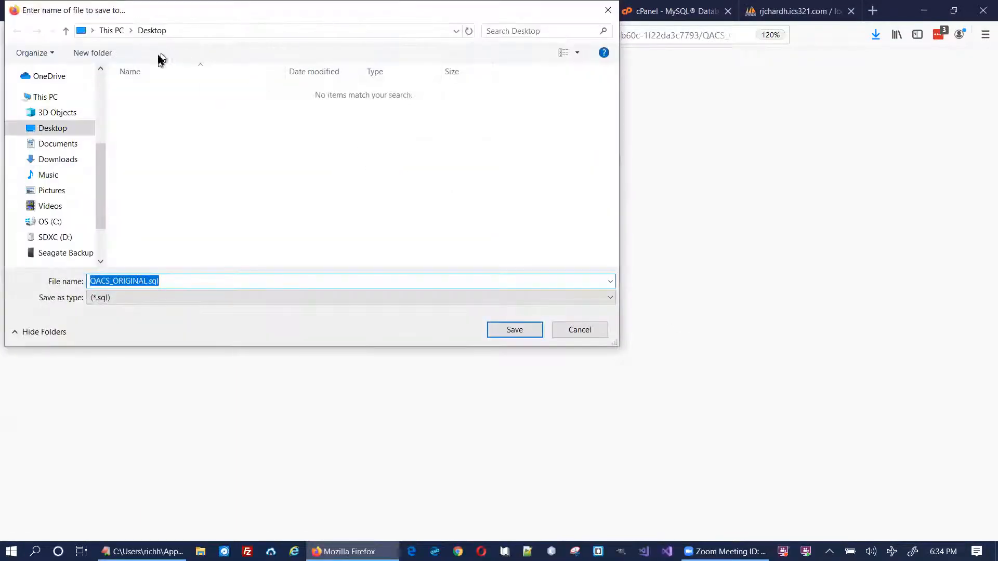
click(517, 329)
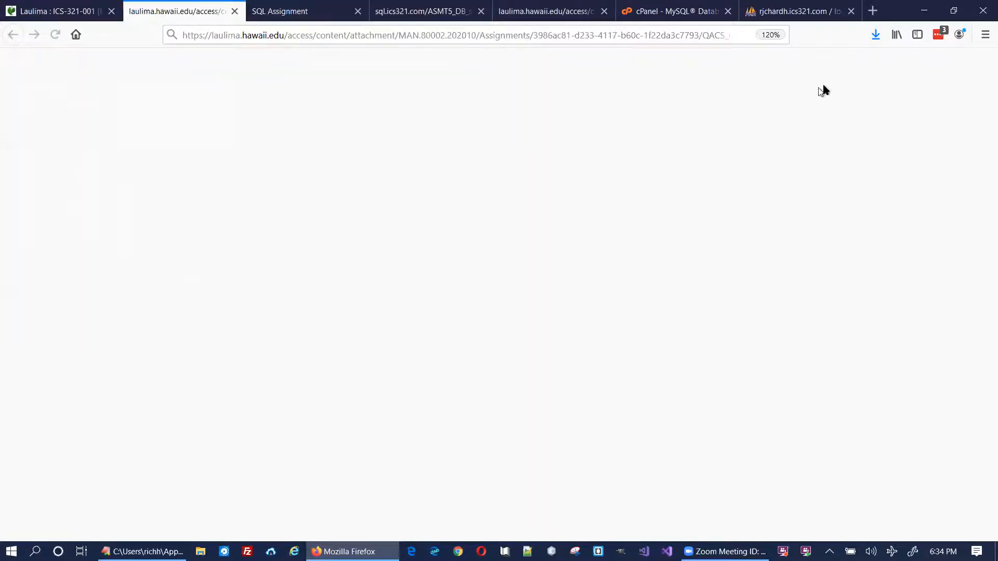
Step: Minimize the open windows and locate the saved QACS_ORIGINAL.sql file on the desktop
click(924, 10)
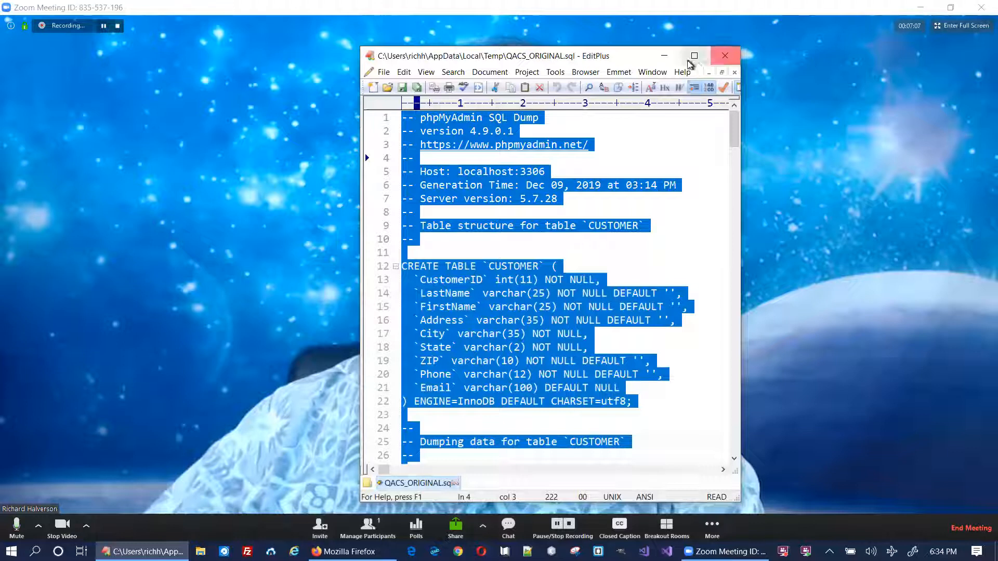
click(664, 56)
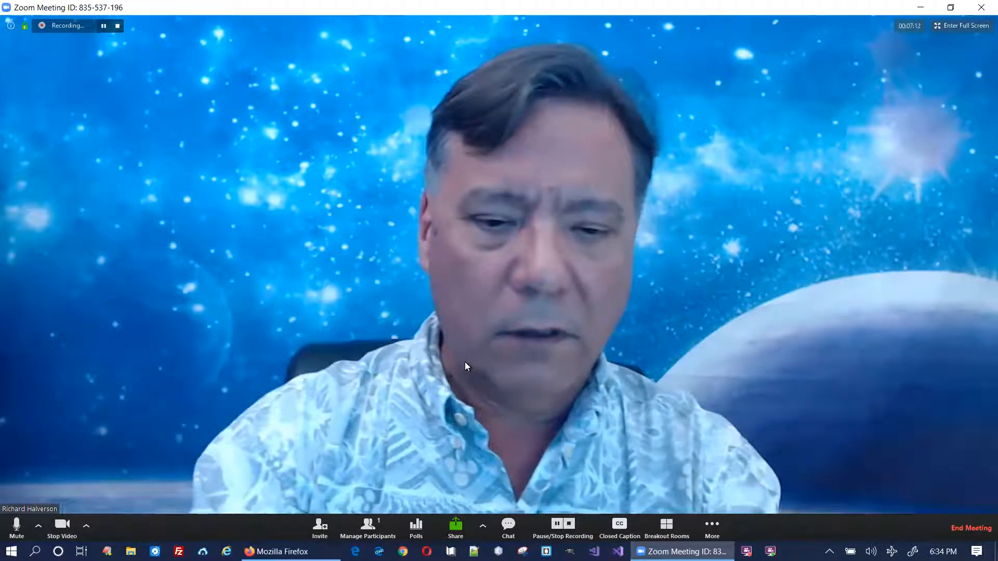
key(super+d)
click(30, 179)
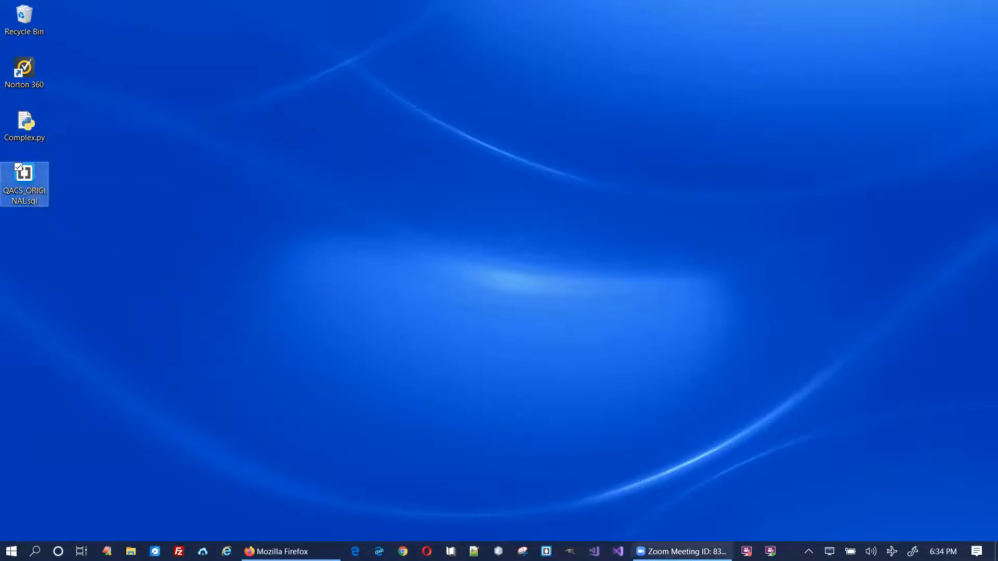
Step: Switch back to Firefox and try to open the QACS database's structure from the phpMyAdmin CUSTOMER table page
click(306, 552)
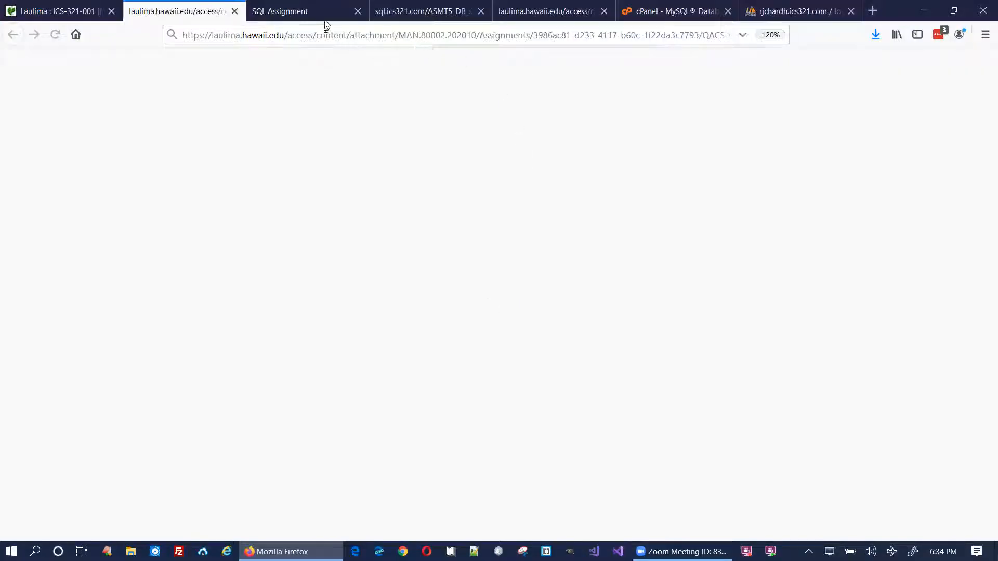
click(771, 11)
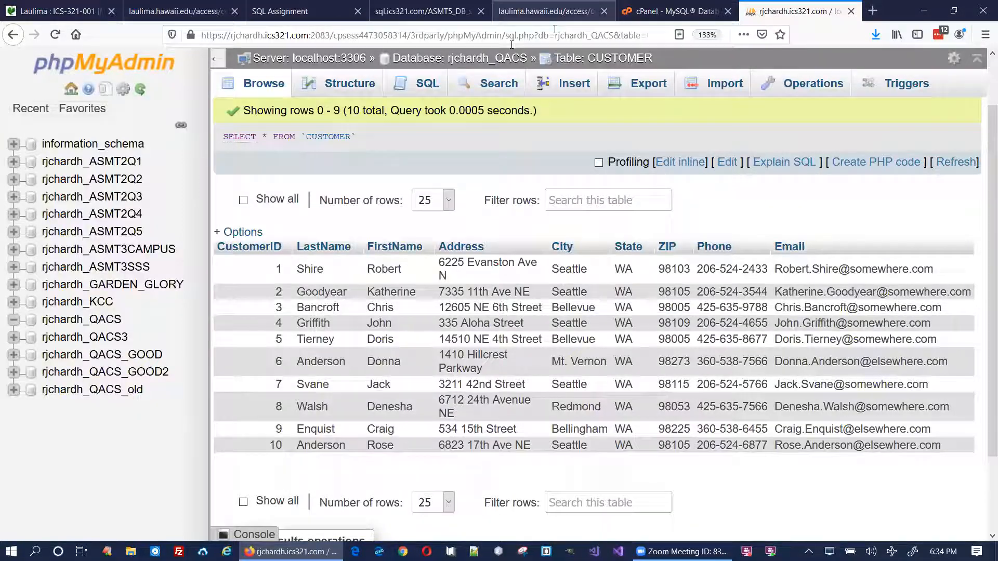
click(650, 11)
click(772, 12)
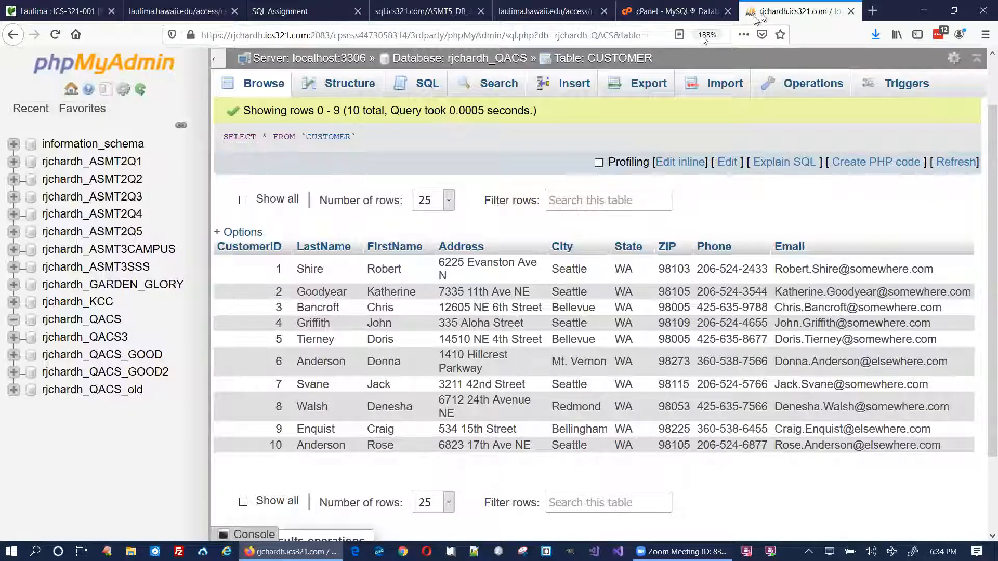
click(498, 62)
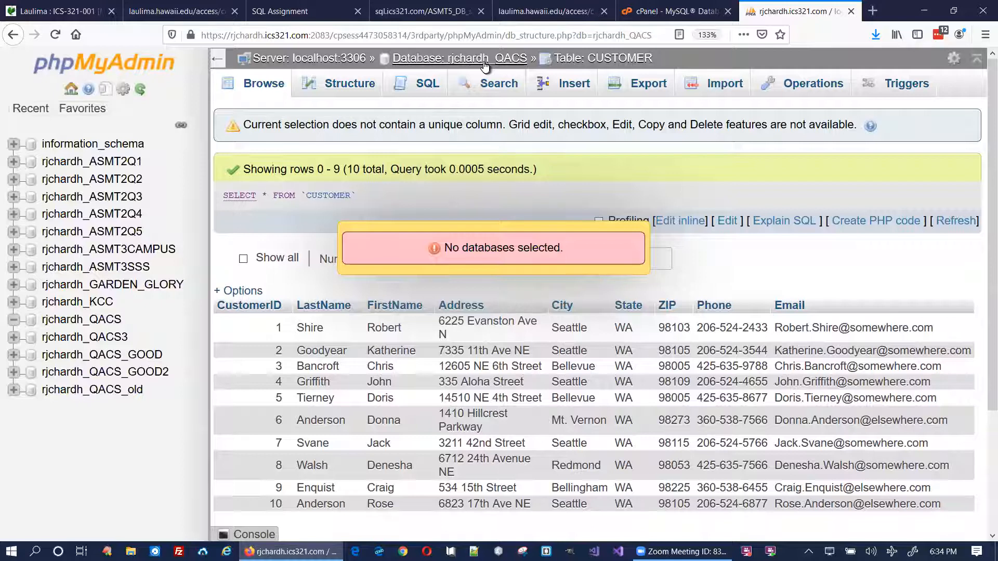
Step: Check the Current Databases list in cPanel for the QACS database
click(664, 11)
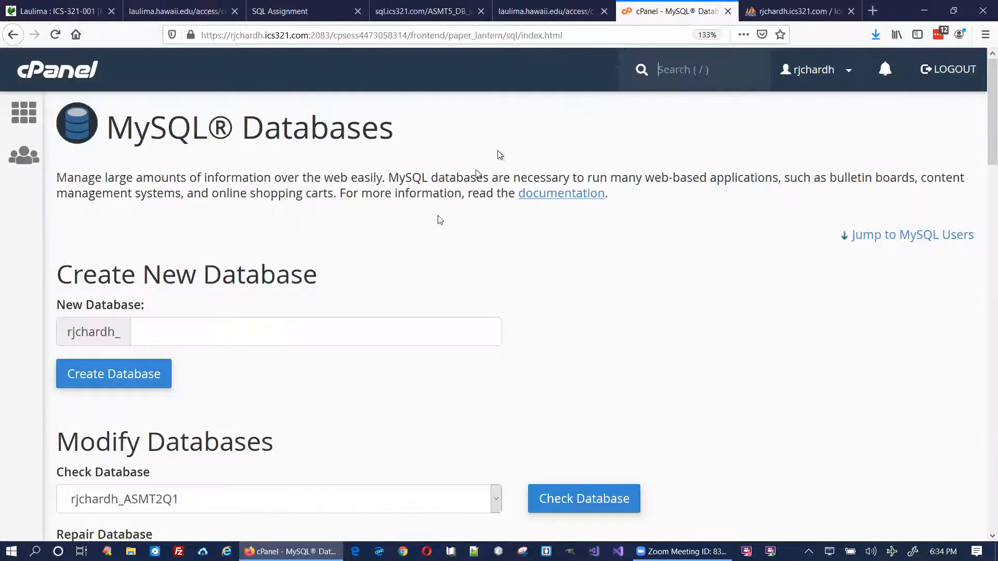
scroll(480, 249, down, 10)
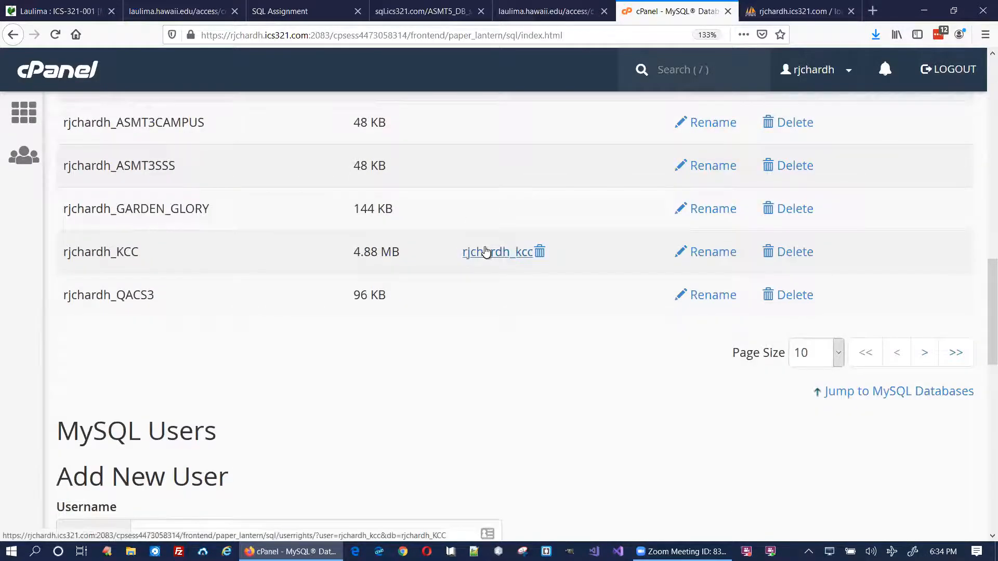
scroll(486, 251, up, 6)
scroll(485, 250, up, 10)
scroll(485, 249, down, 1)
scroll(485, 250, up, 1)
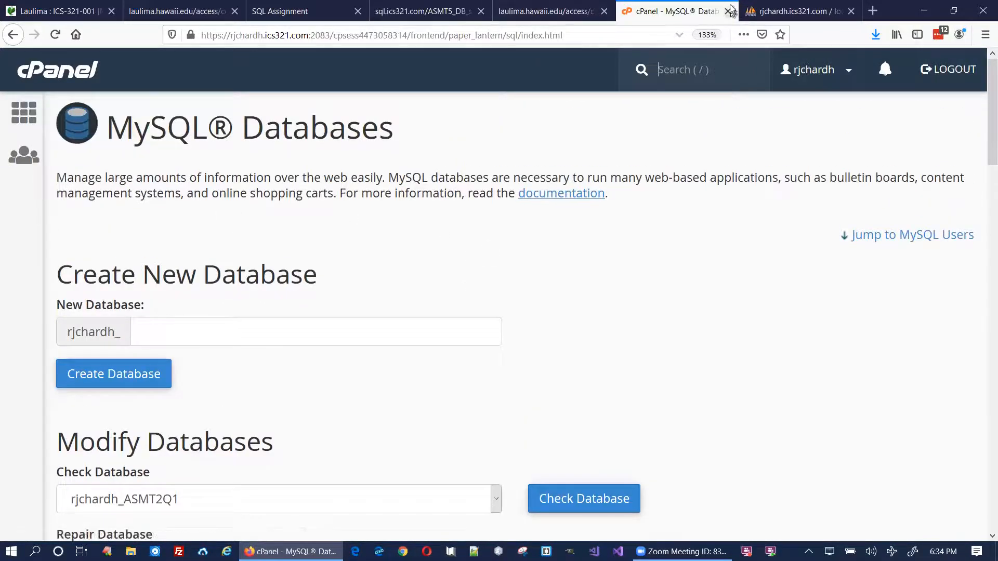
Step: Close the outdated phpMyAdmin page and relaunch phpMyAdmin from the cPanel main page
click(797, 11)
click(850, 11)
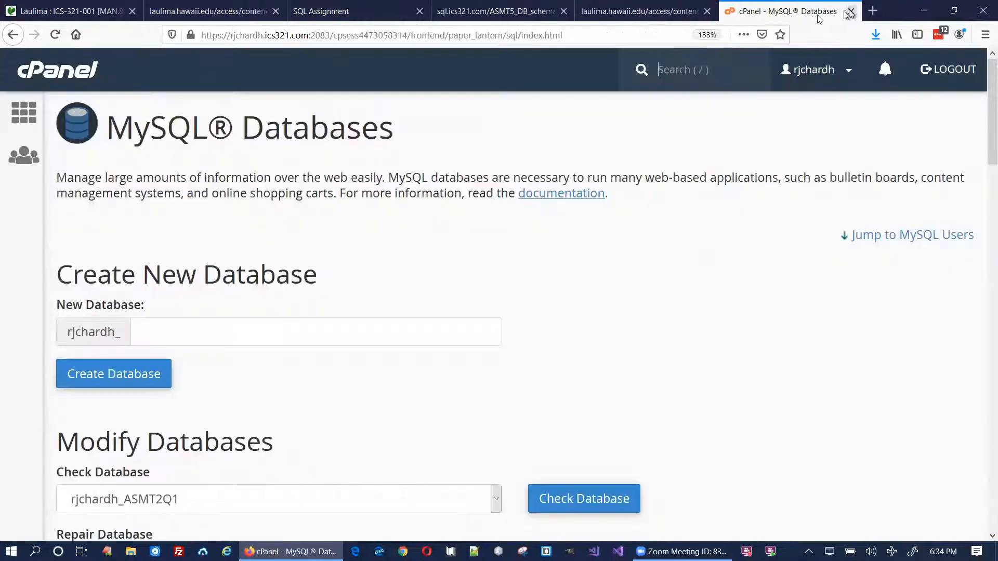
click(39, 118)
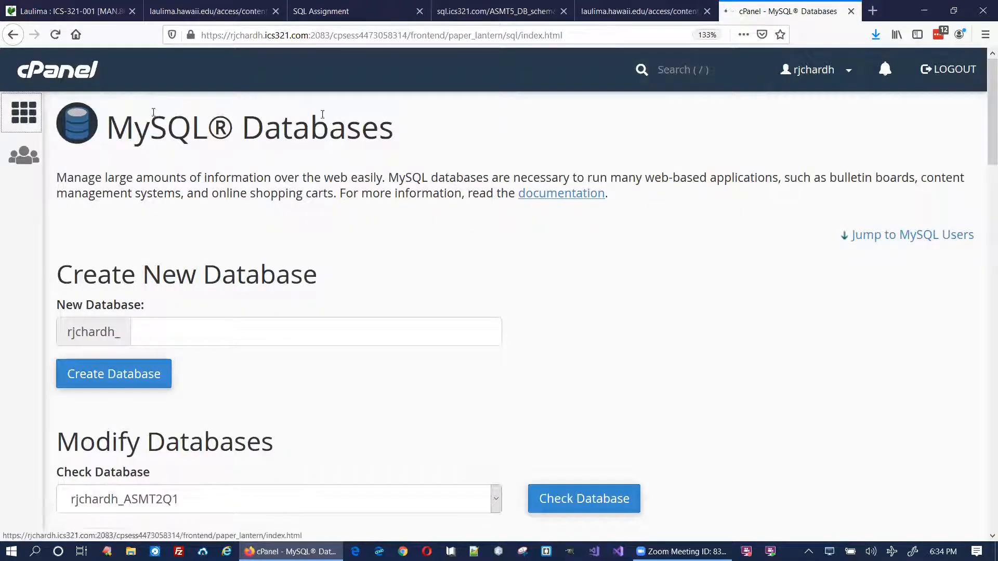
scroll(472, 179, down, 3)
scroll(472, 179, down, 2)
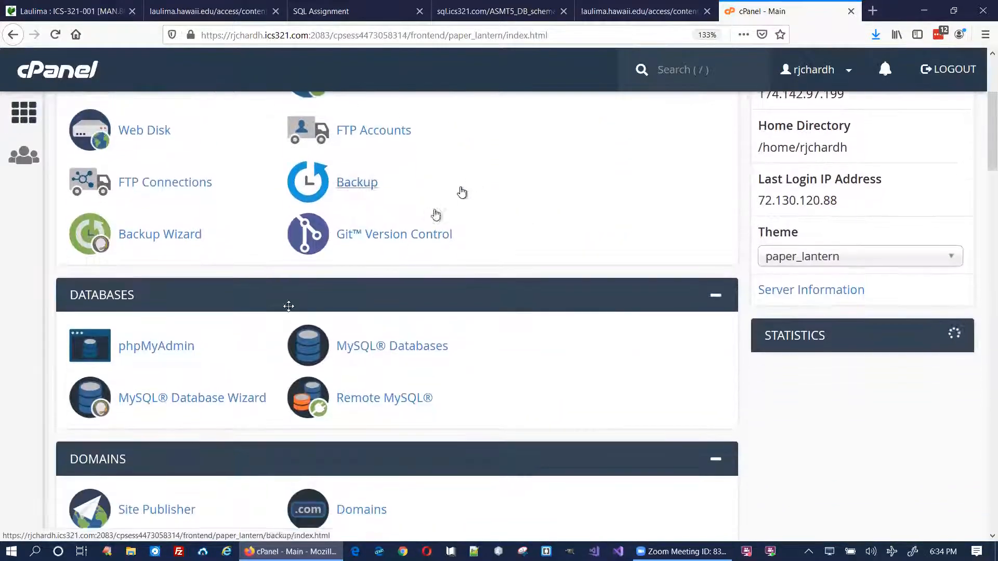
click(160, 349)
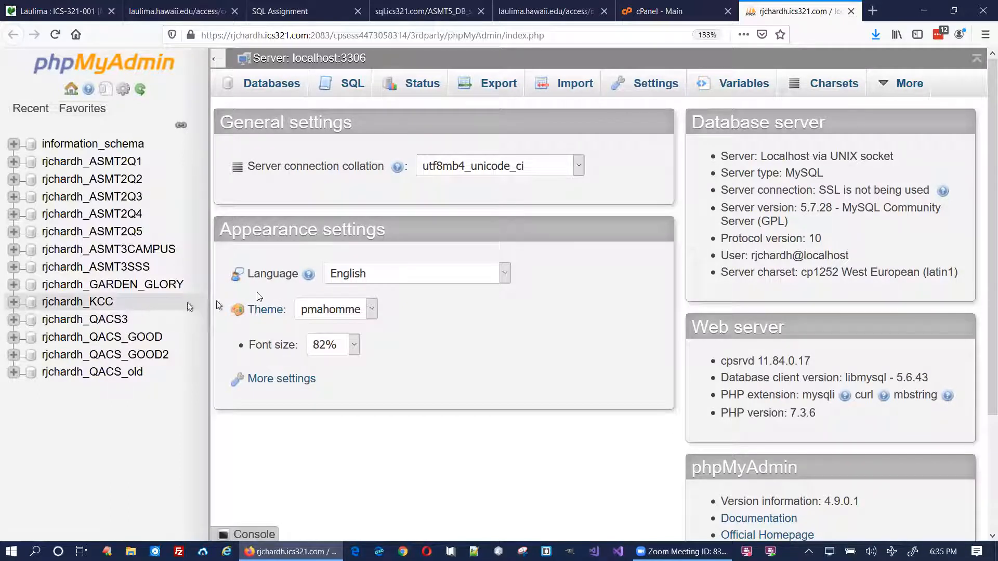
Step: Create a new database named QACS on cPanel's MySQL Databases page and return to the database management page
click(670, 5)
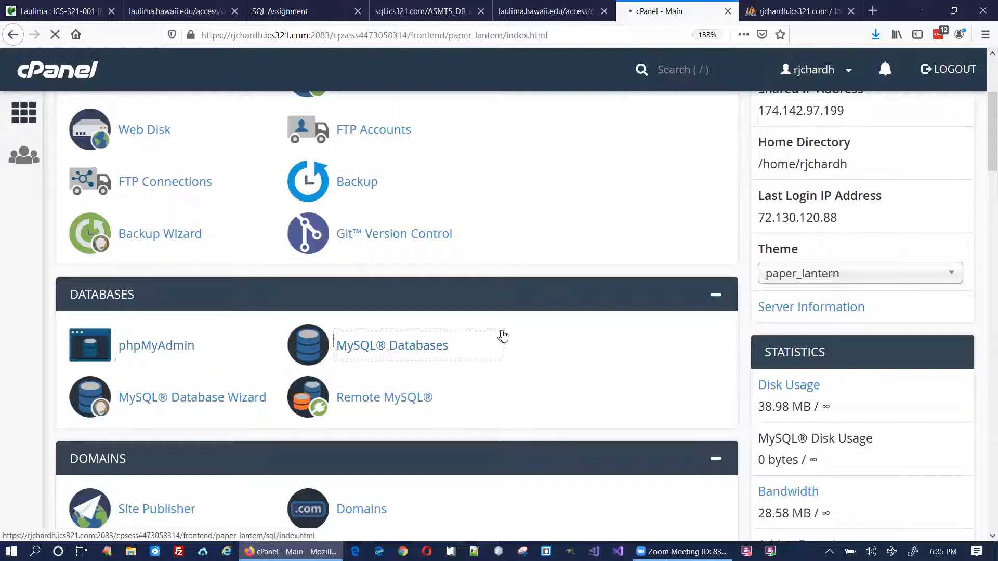
click(240, 334)
text(Q)
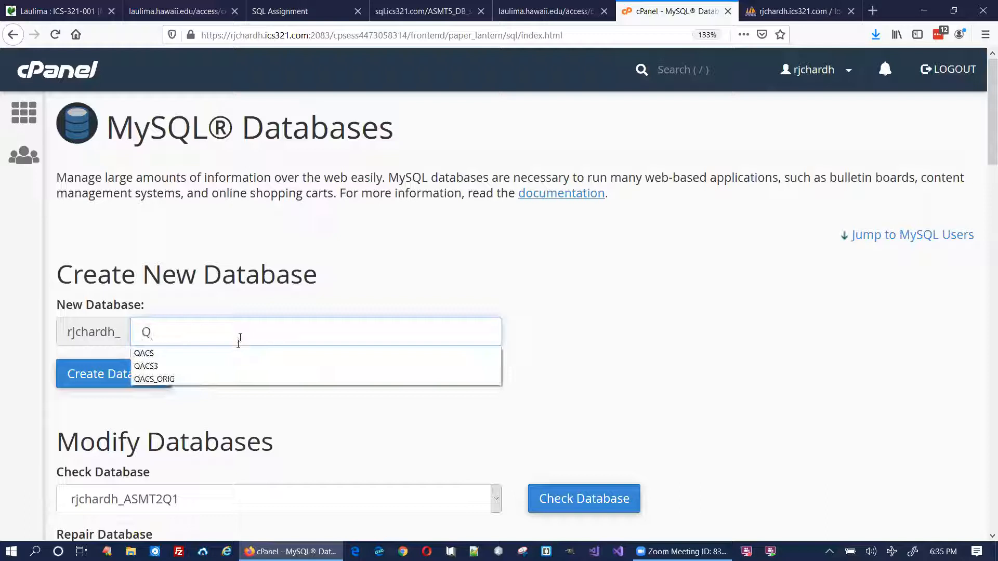
click(218, 354)
click(145, 376)
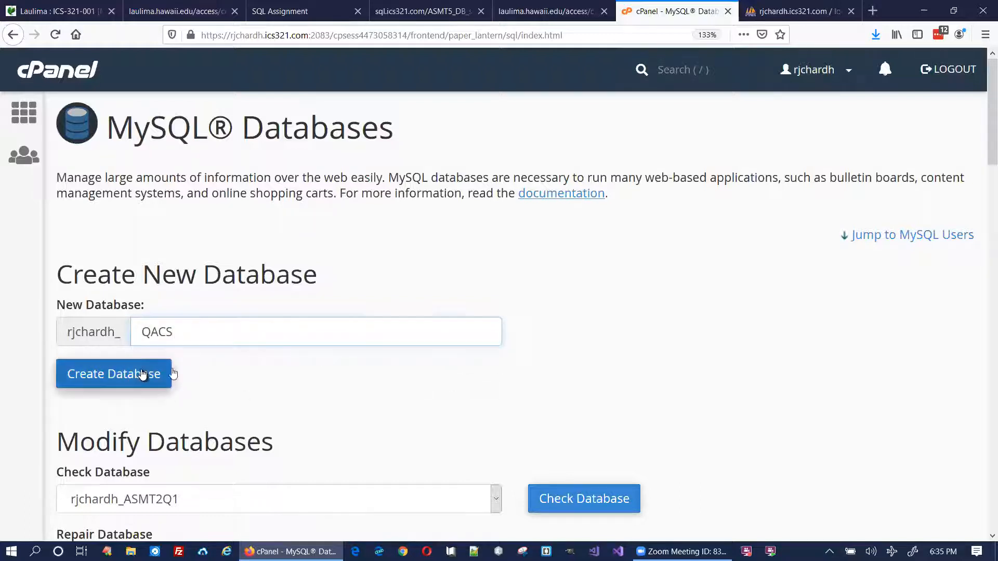
click(528, 248)
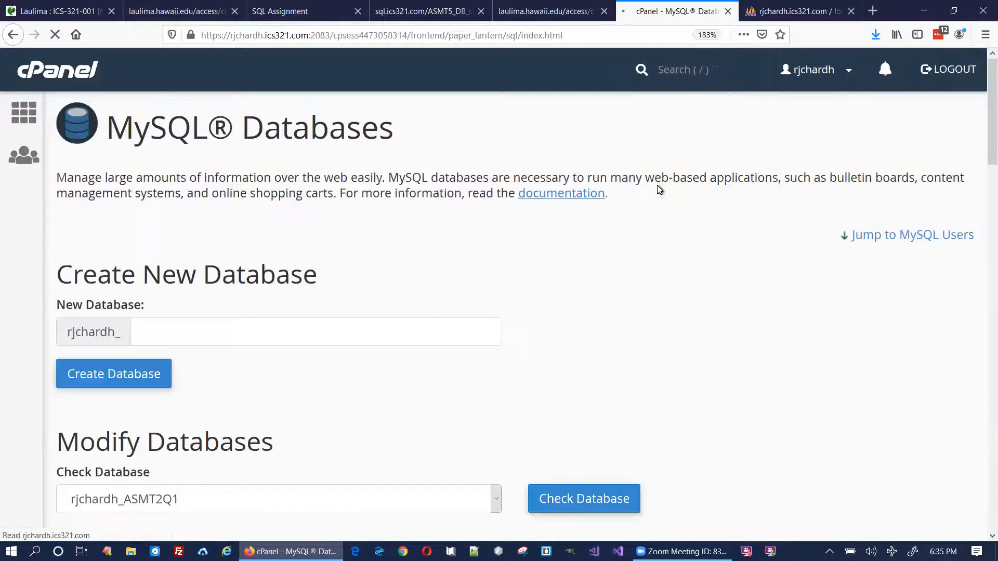
Step: Launch phpMyAdmin again from the cPanel main page and open the new QACS database
click(36, 116)
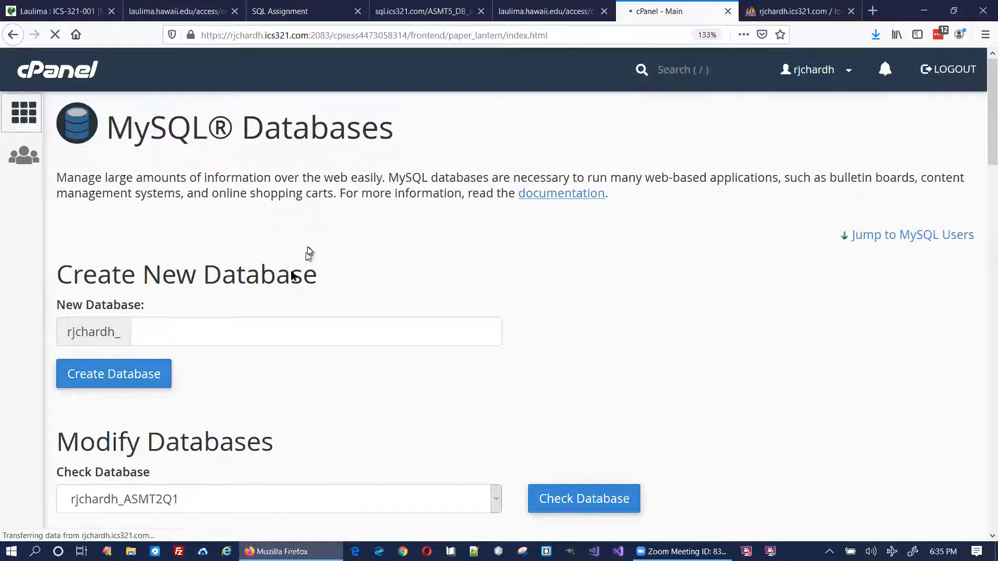
scroll(210, 419, down, 4)
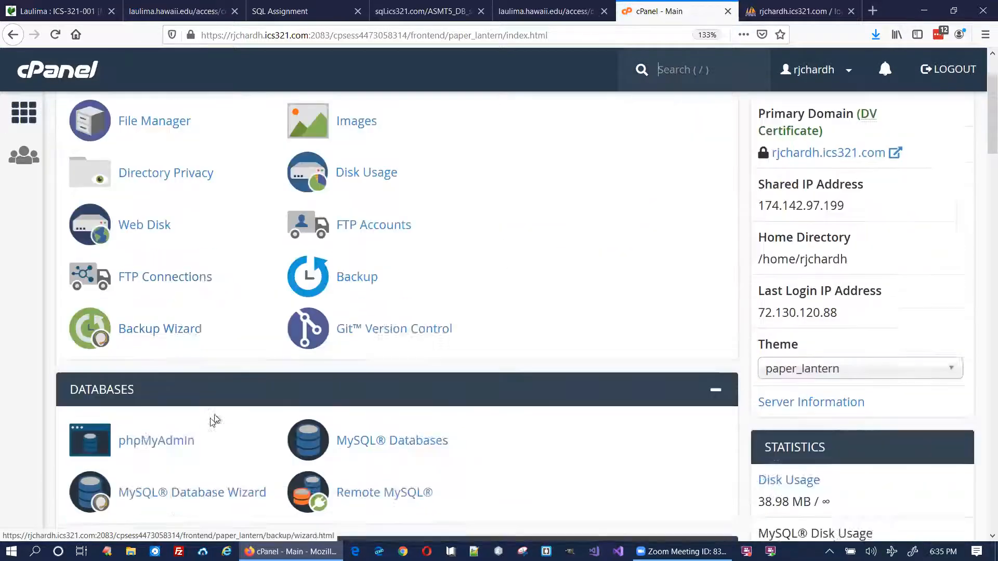
click(168, 350)
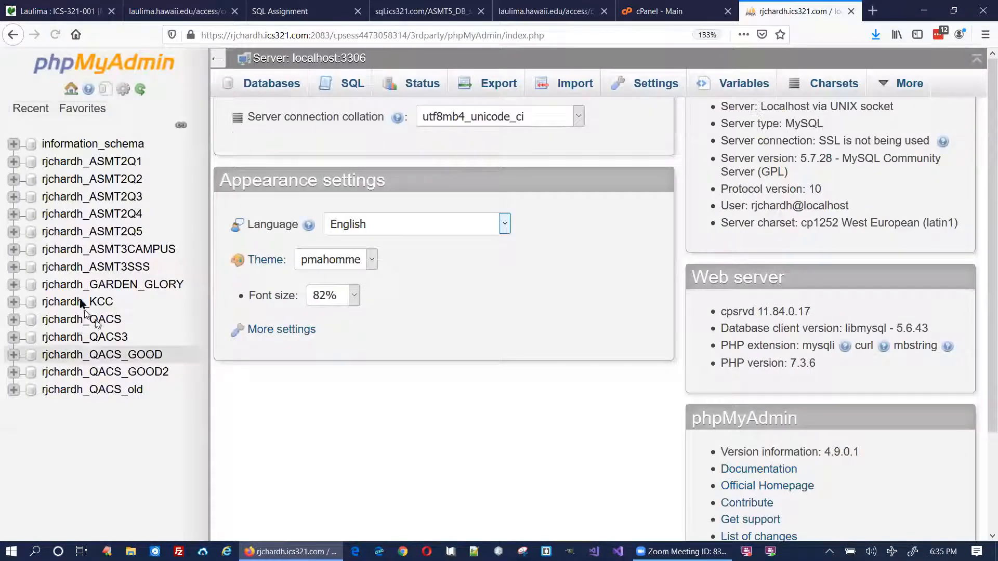
click(80, 321)
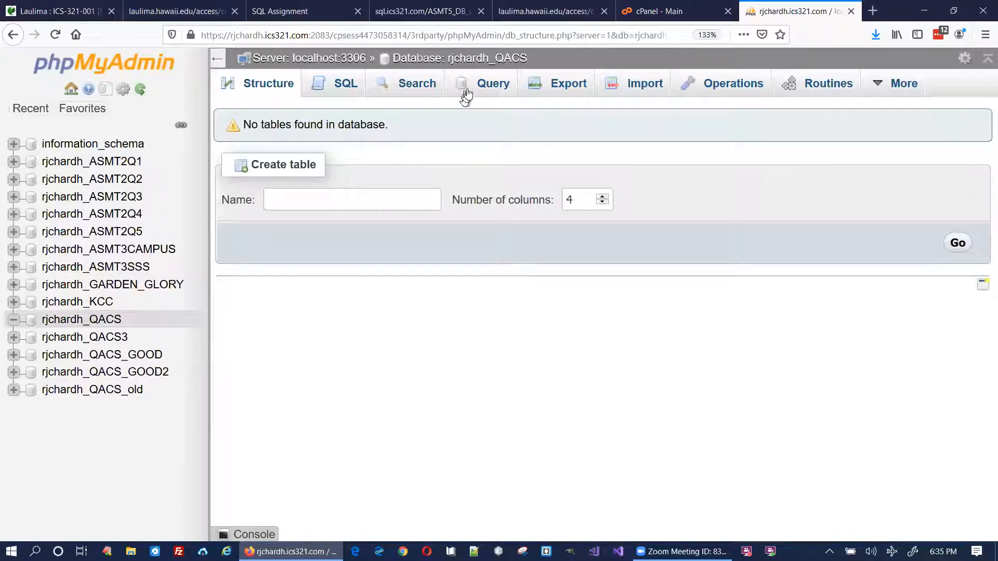
Step: Check the desktop for the downloaded QACS_ORIGINAL.sql file and return to the browser
click(913, 12)
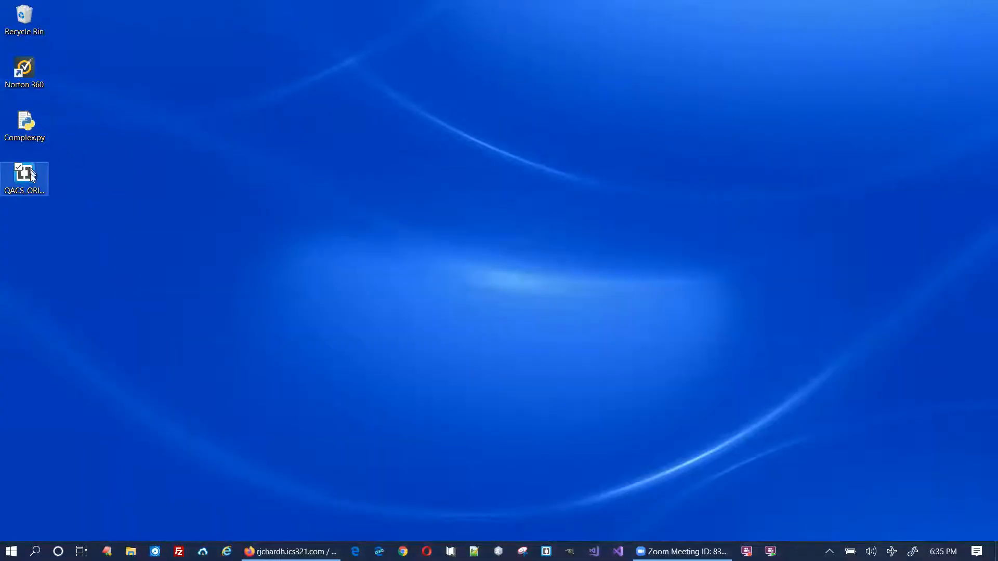
click(677, 556)
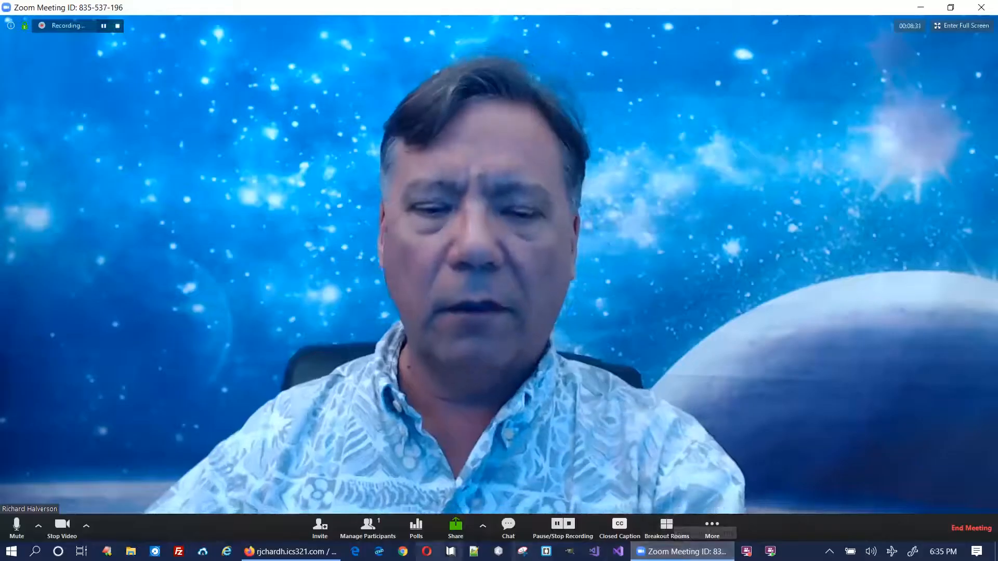
click(291, 551)
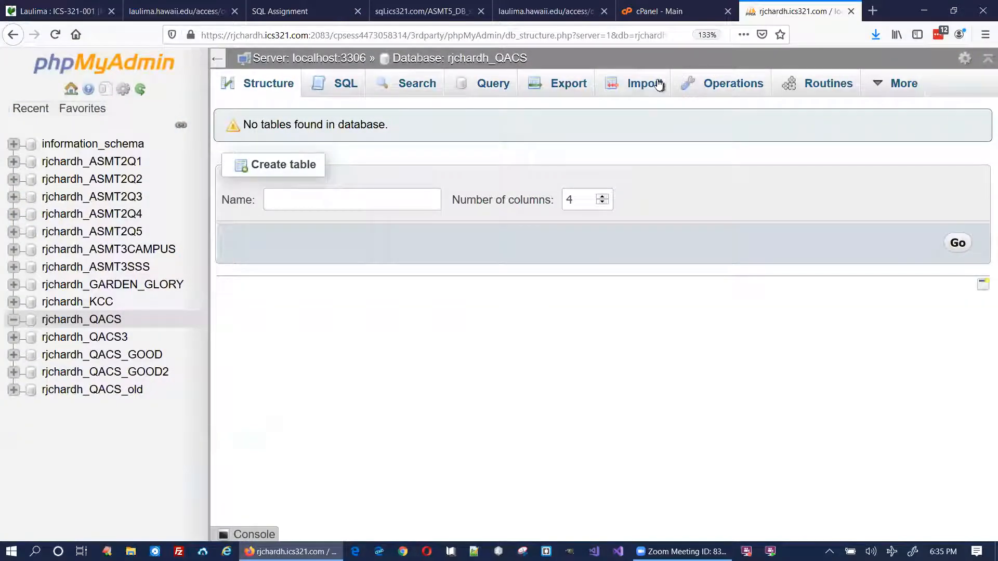
Step: Import QACS_ORIGINAL.sql from the Desktop folder into the QACS database with the default import options
click(645, 85)
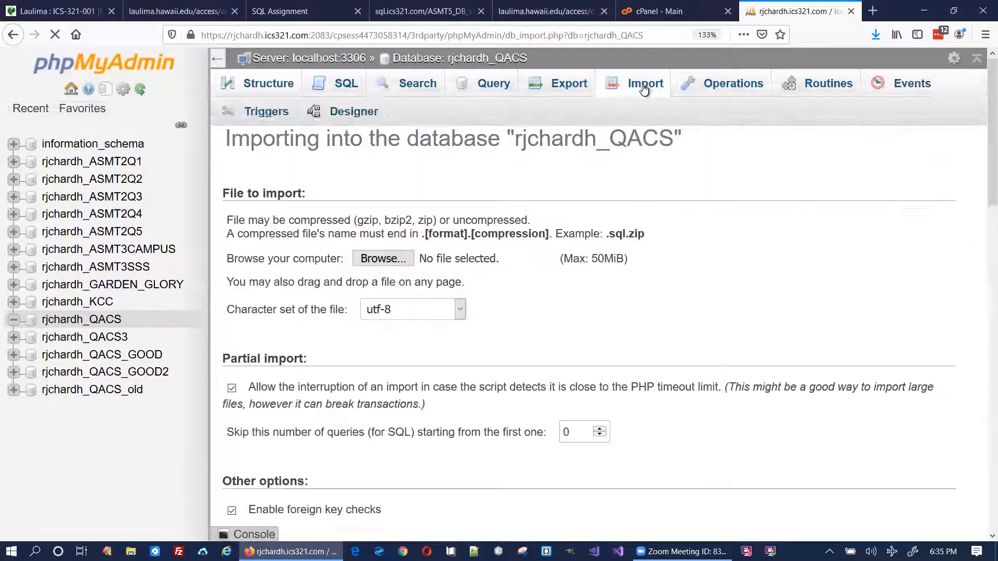
click(392, 261)
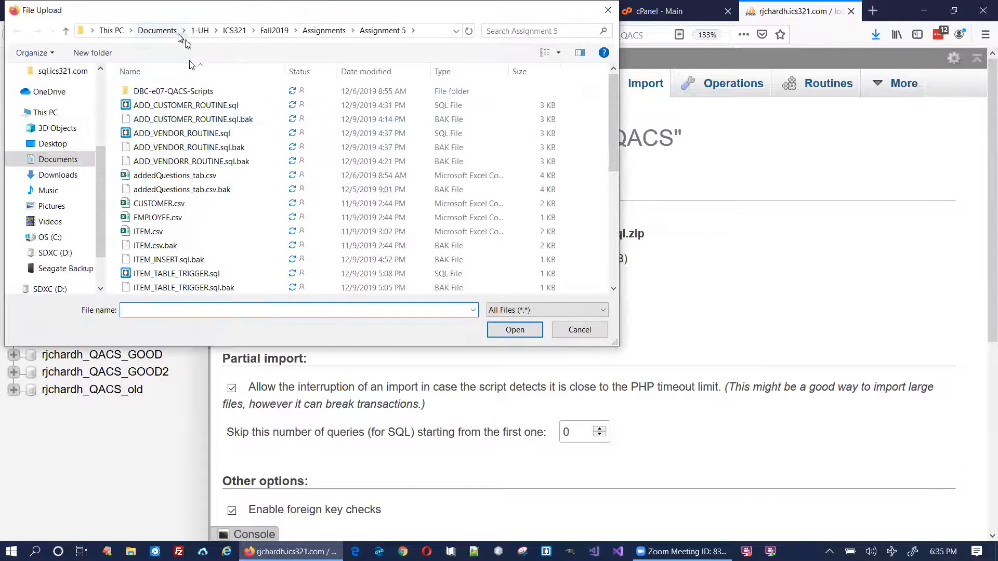
scroll(57, 130, up, 2)
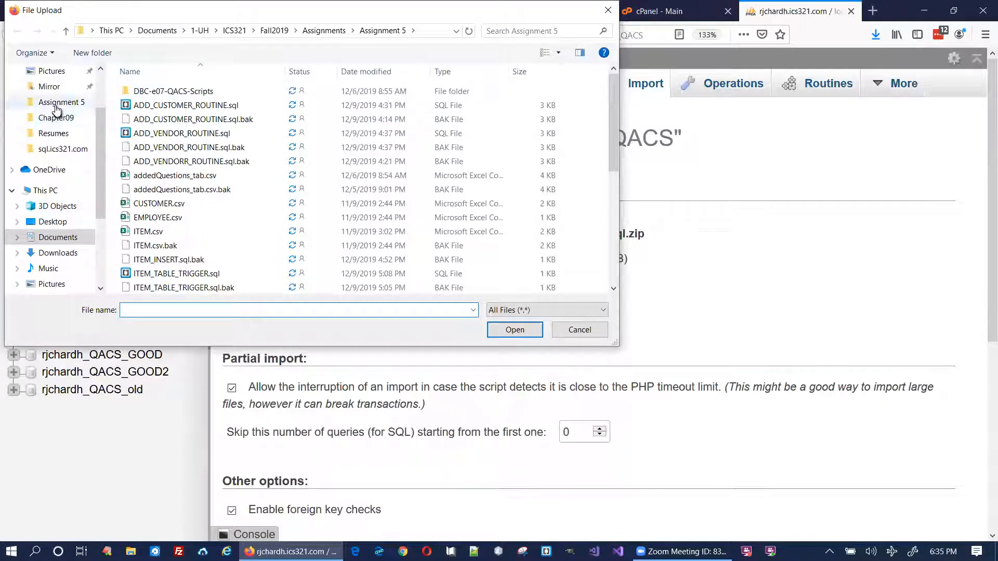
scroll(56, 134, up, 2)
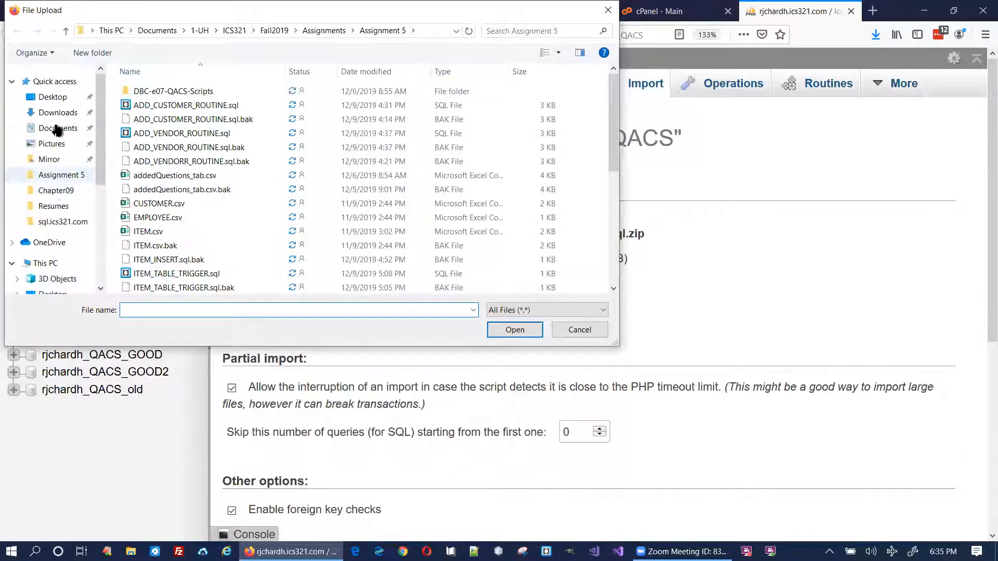
click(52, 98)
click(163, 106)
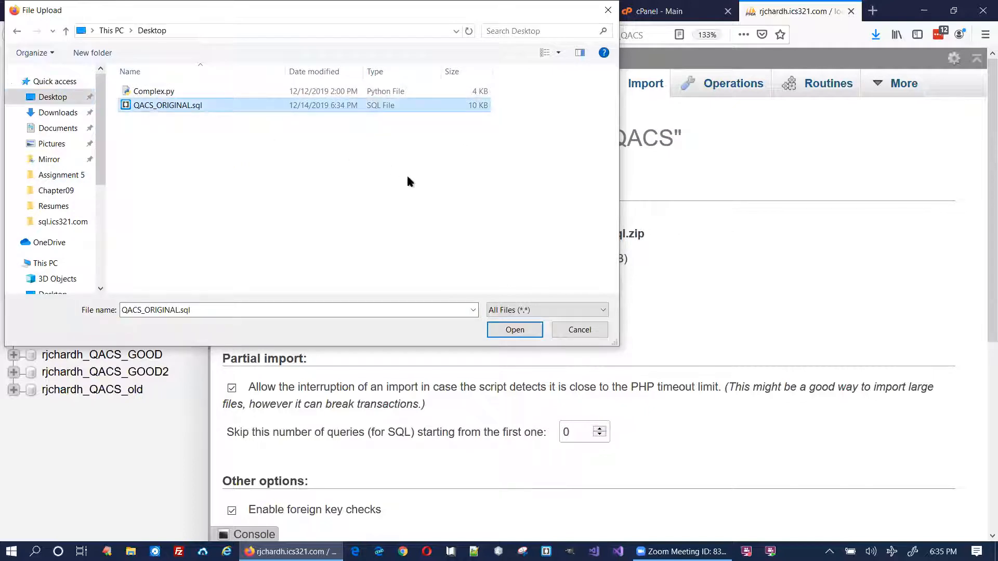
click(514, 330)
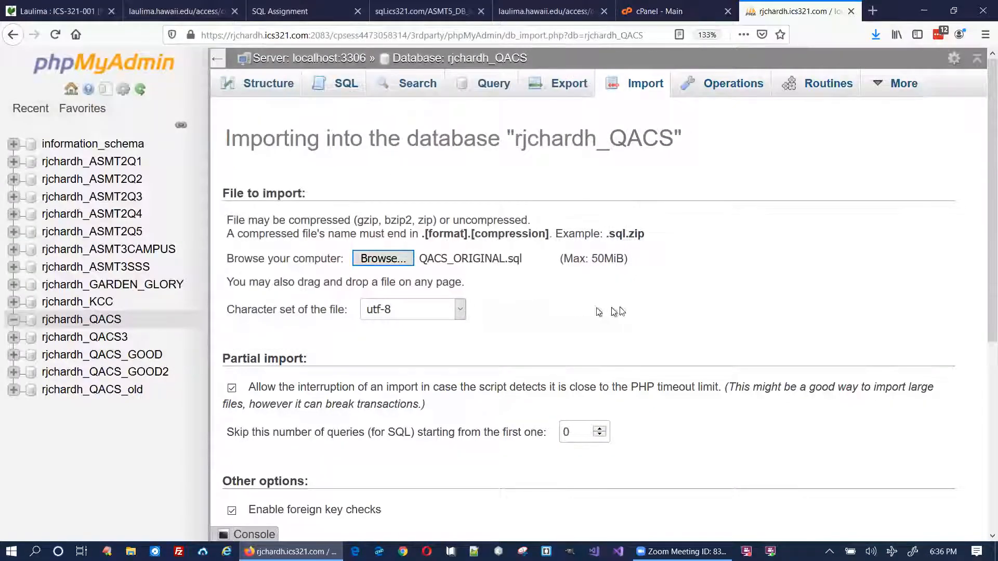
scroll(624, 317, down, 5)
click(258, 468)
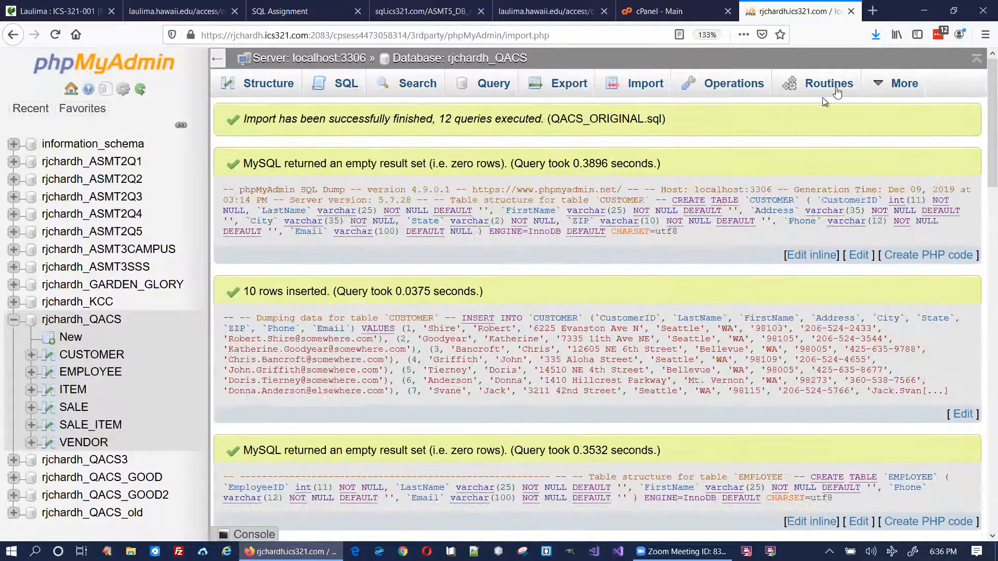
Step: Move the QACS_ORIGINAL.sql icon to the middle of the desktop, and return to phpMyAdmin to list the QACS tables
click(924, 11)
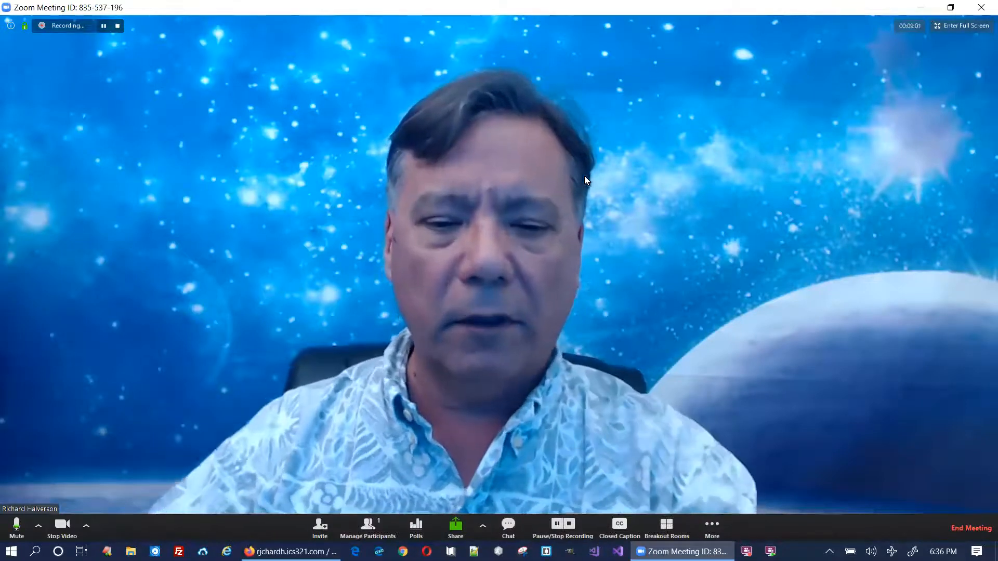
key(super+d)
drag(31, 180, 403, 242)
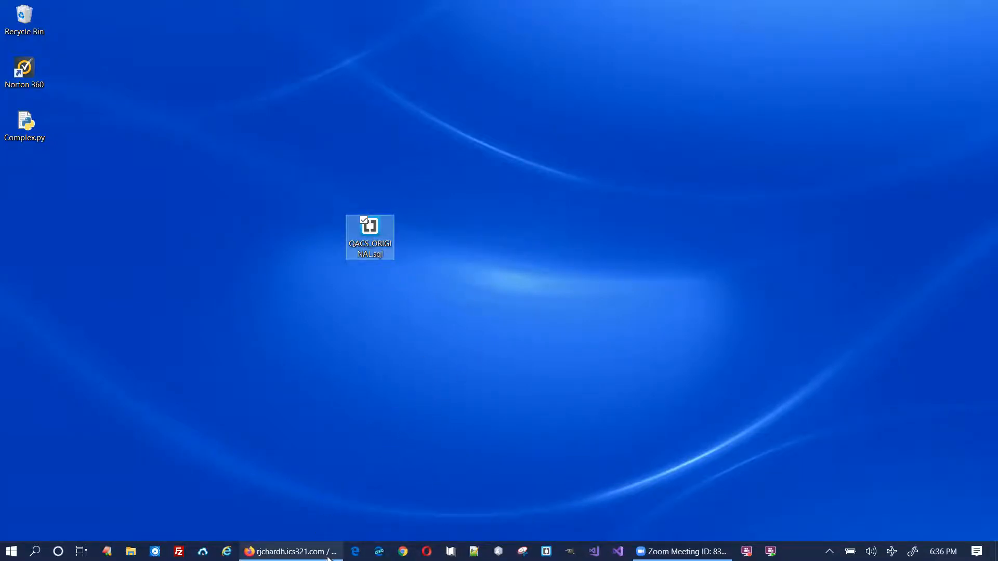
click(306, 552)
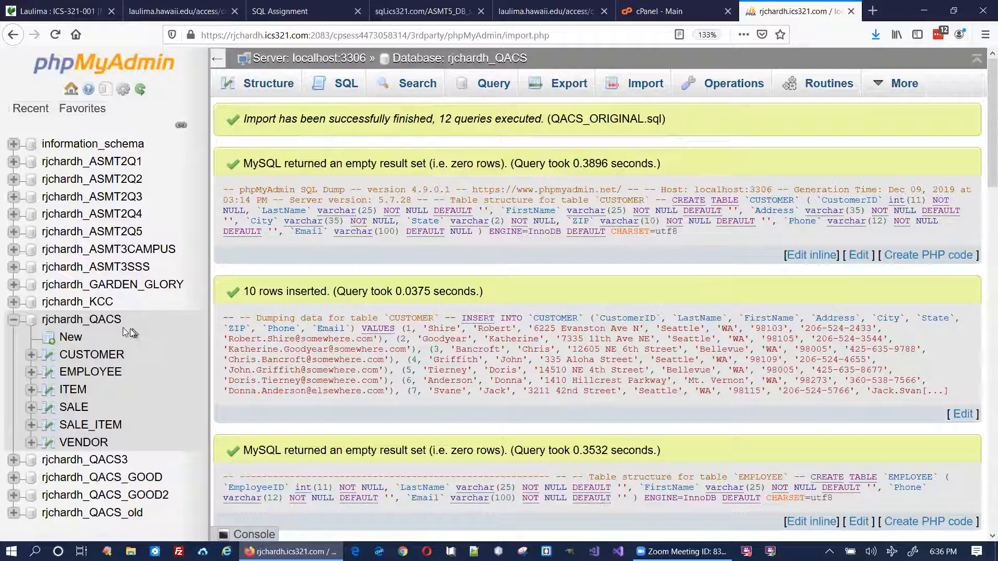
click(102, 319)
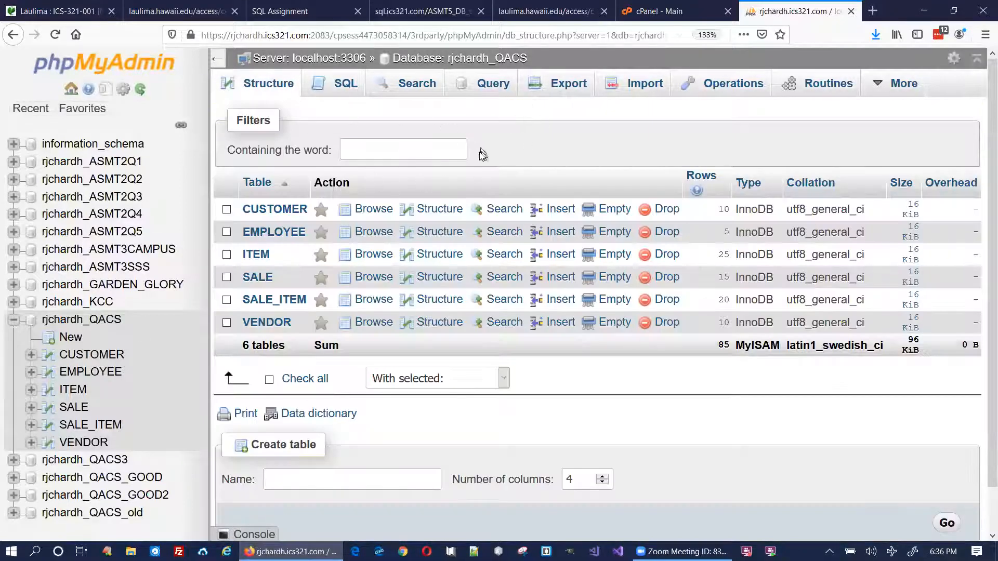
Step: Close the old score report and submit the Assignment 5 tables score request on the SQL Assignments page
click(318, 12)
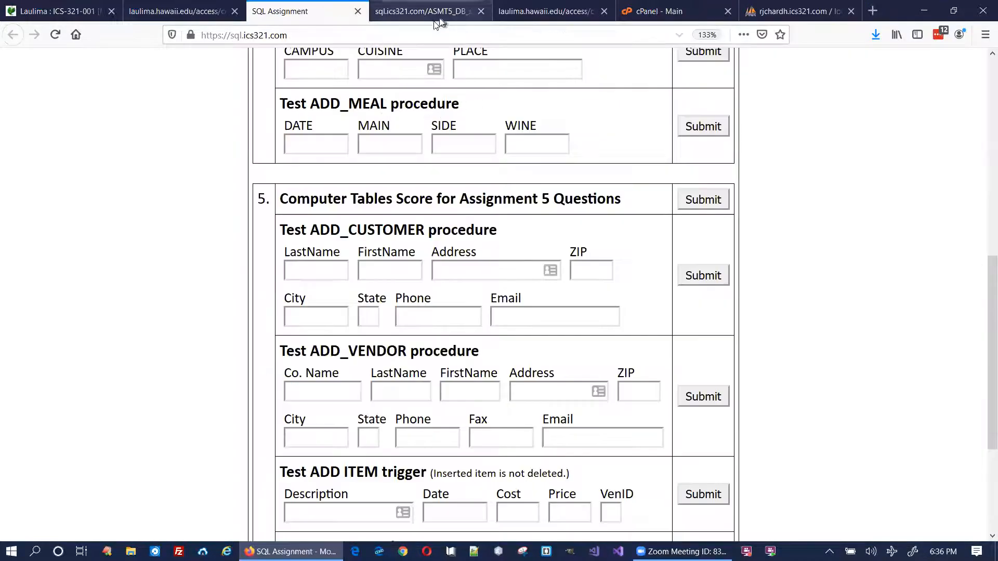
click(481, 11)
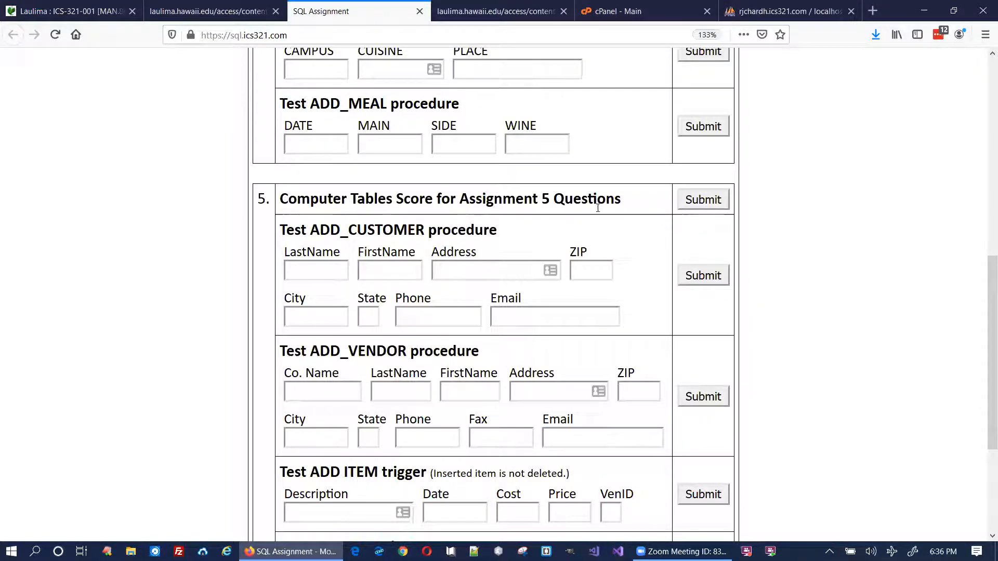
scroll(497, 216, up, 9)
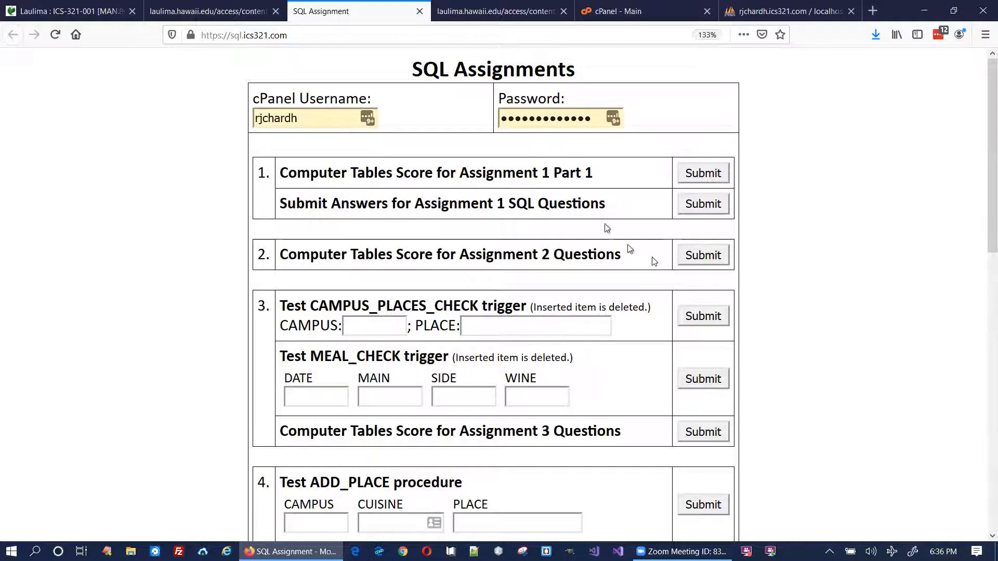
scroll(601, 225, down, 9)
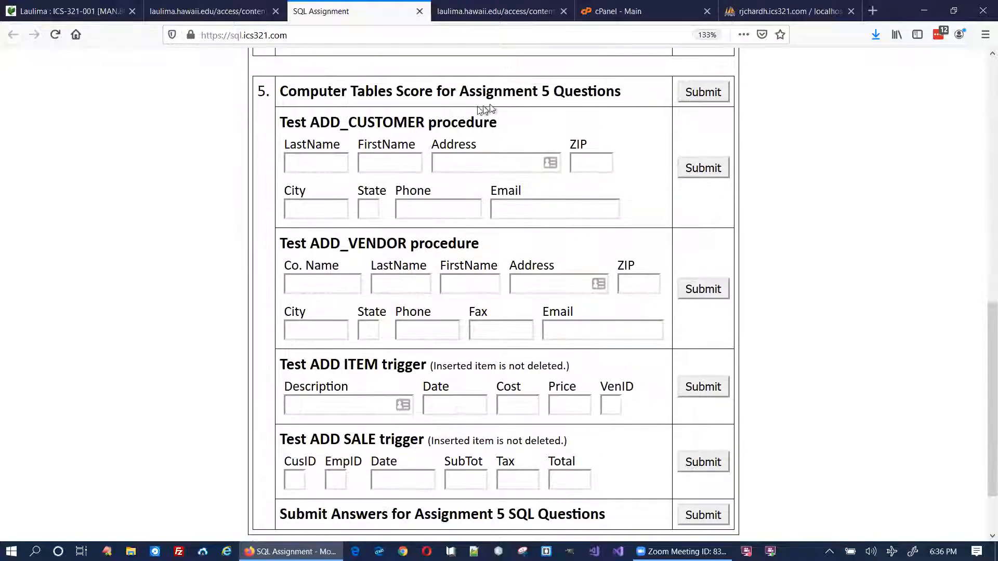
click(691, 87)
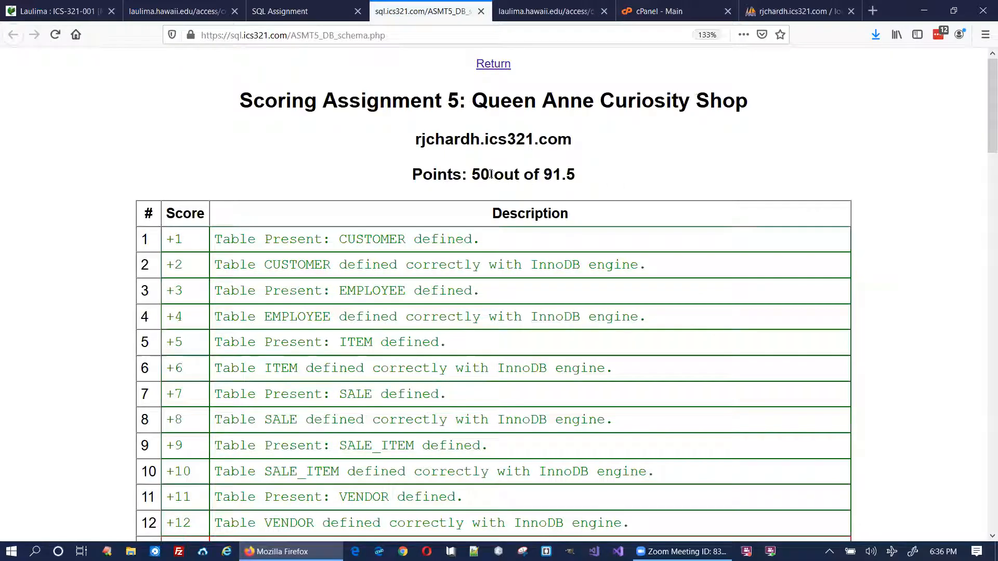
Step: Examine the Assignment 5 score report's points and failed checks, and reread parts A and B of the assignment instructions
double_click(481, 174)
click(616, 172)
scroll(618, 171, down, 10)
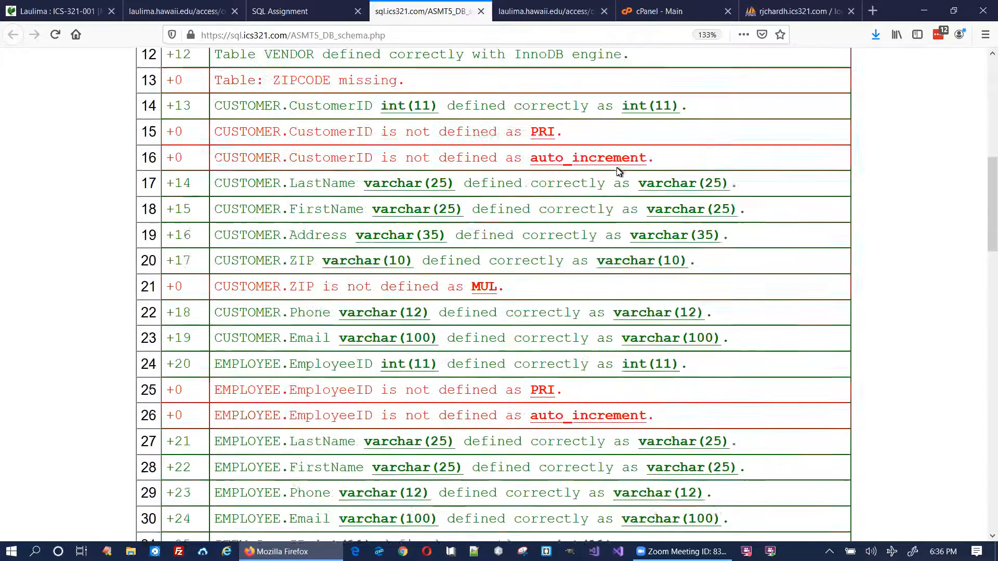
scroll(428, 144, up, 2)
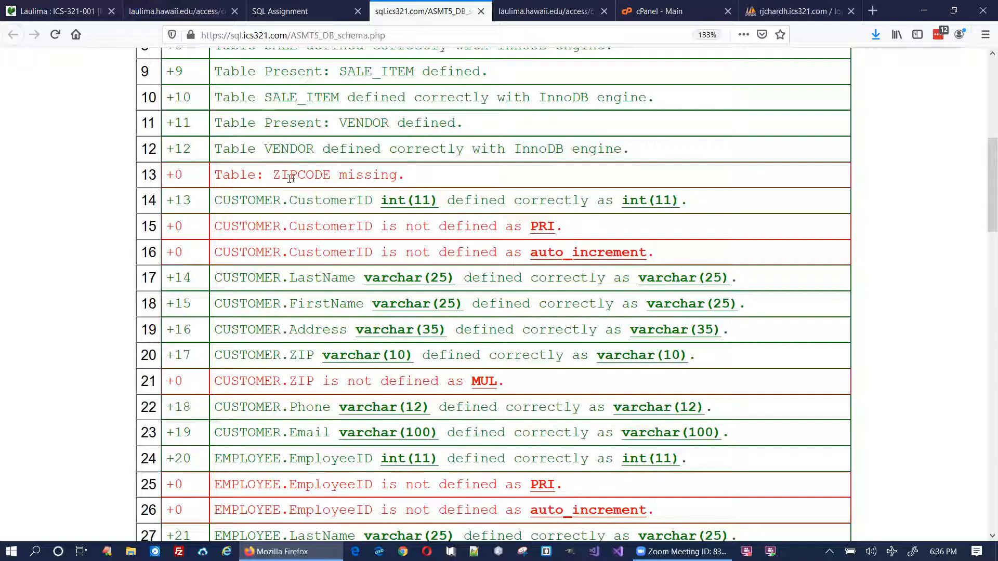
scroll(555, 222, down, 16)
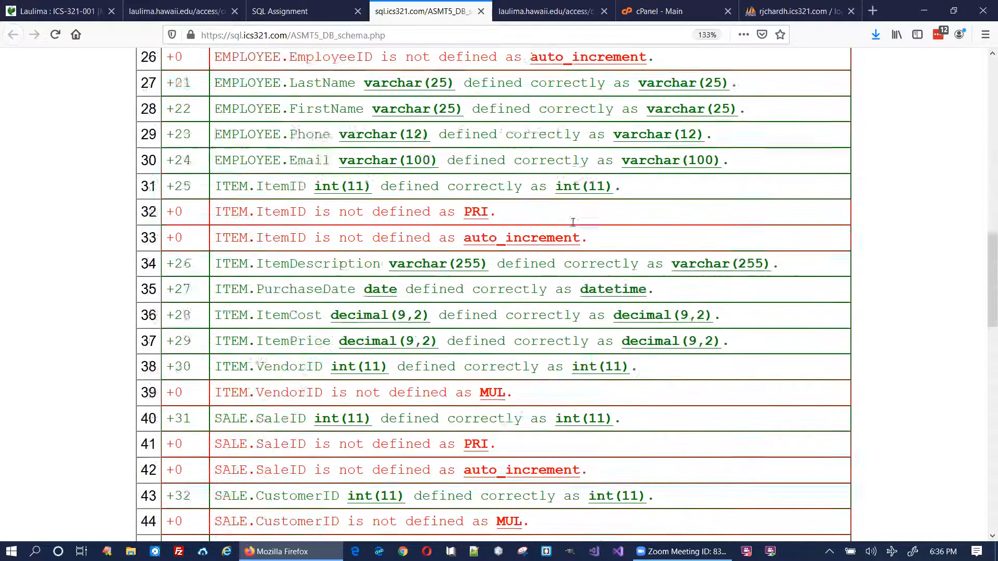
scroll(468, 208, up, 16)
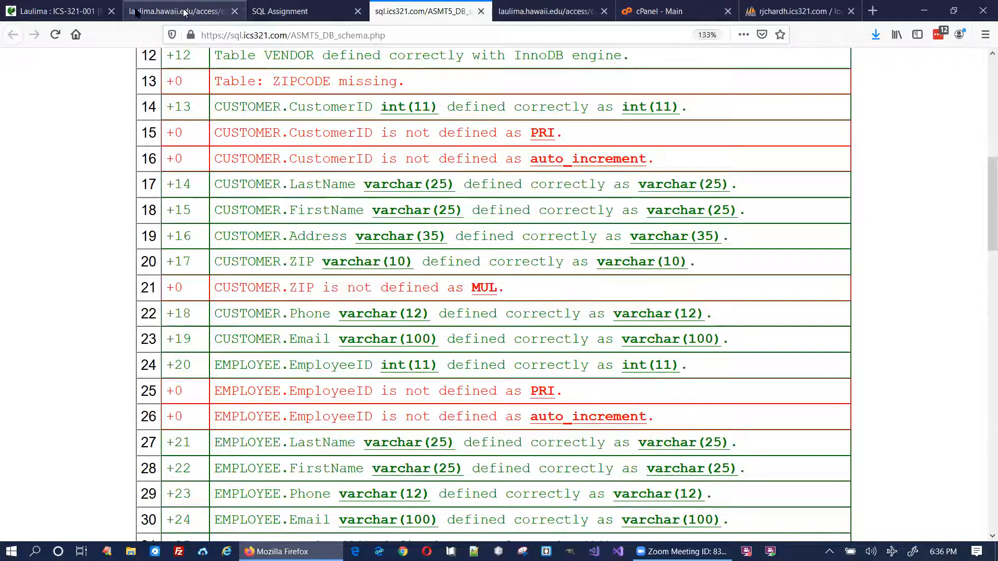
click(67, 11)
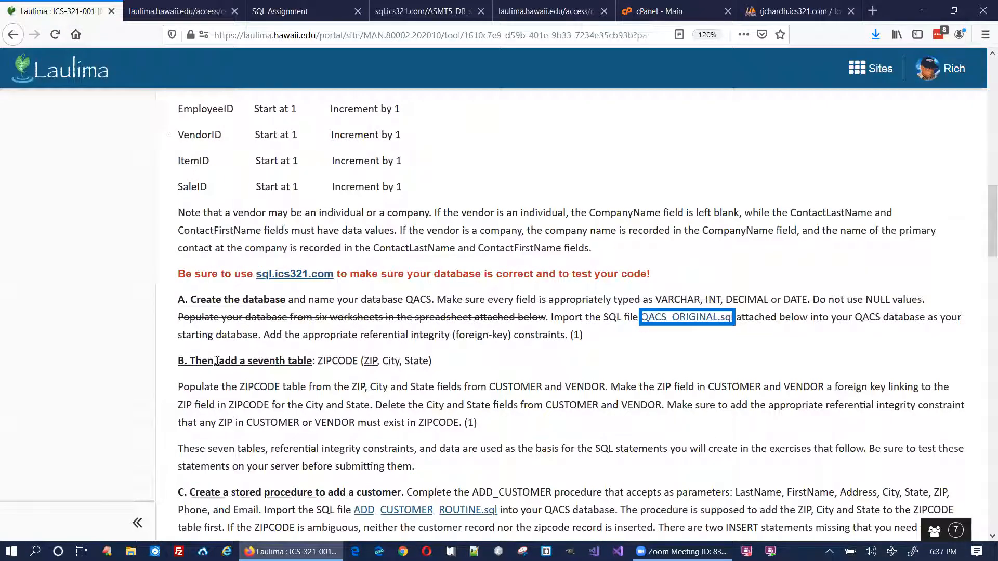
click(175, 304)
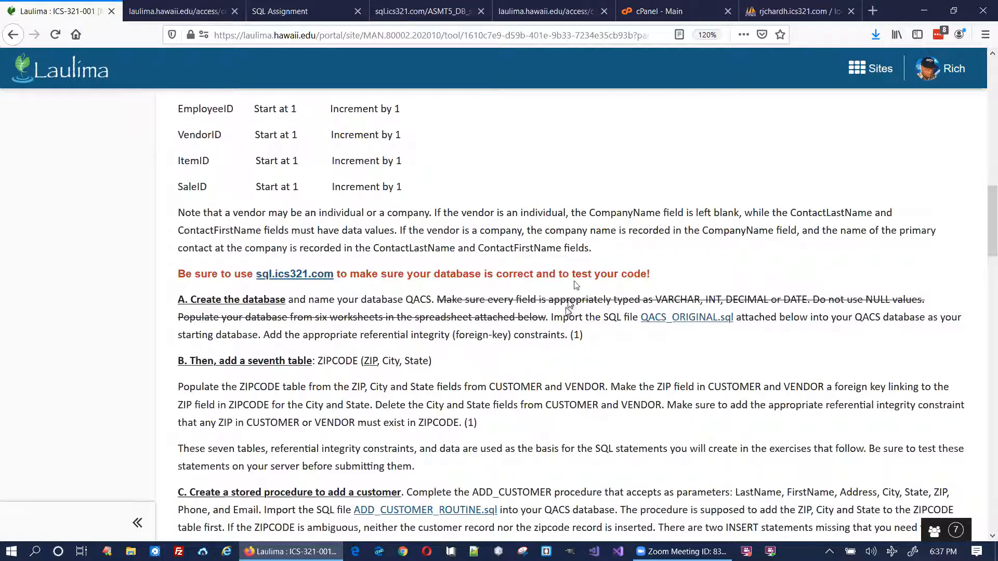
Step: Browse the rows of the CUSTOMER table in the QACS database
click(792, 12)
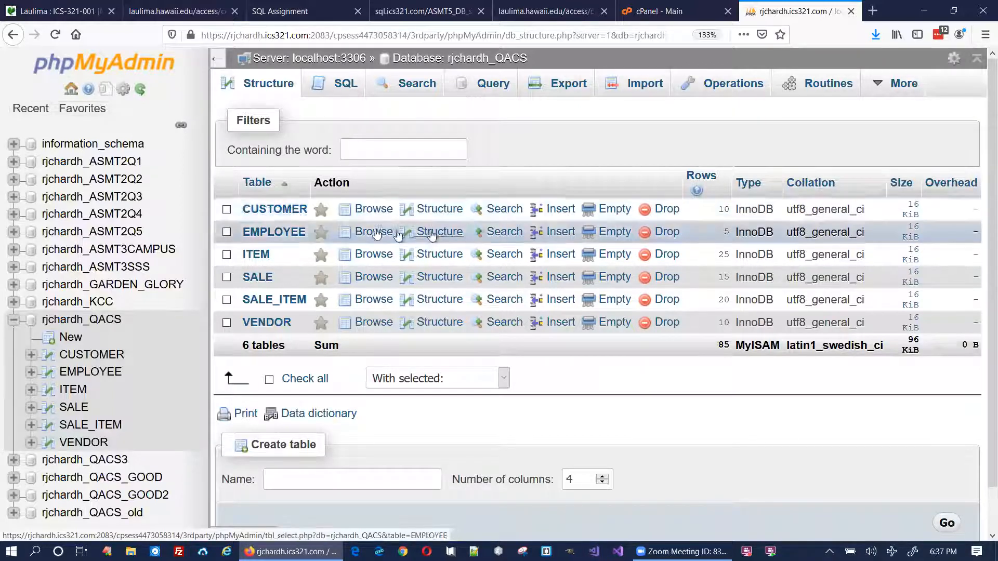
click(374, 209)
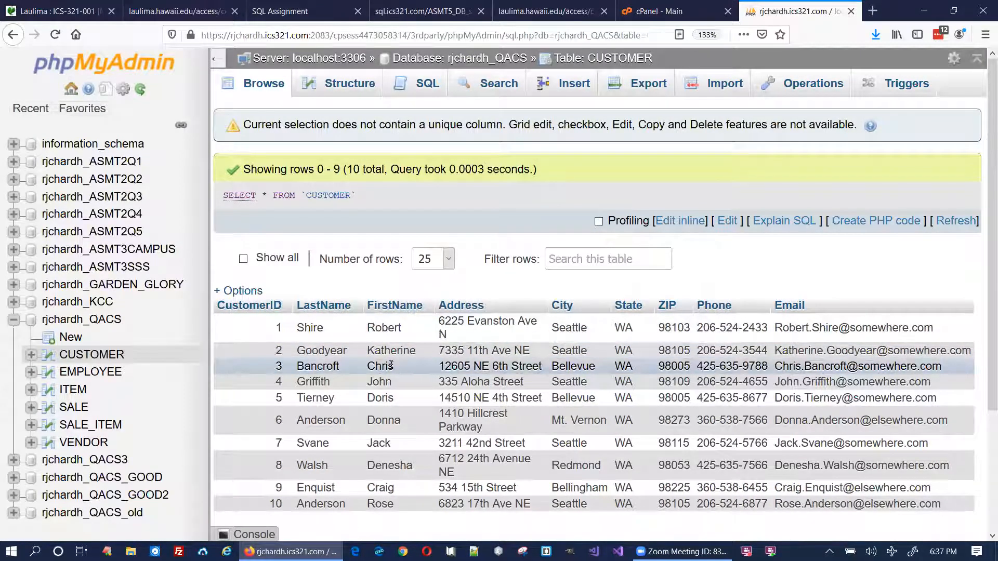
scroll(394, 362, down, 3)
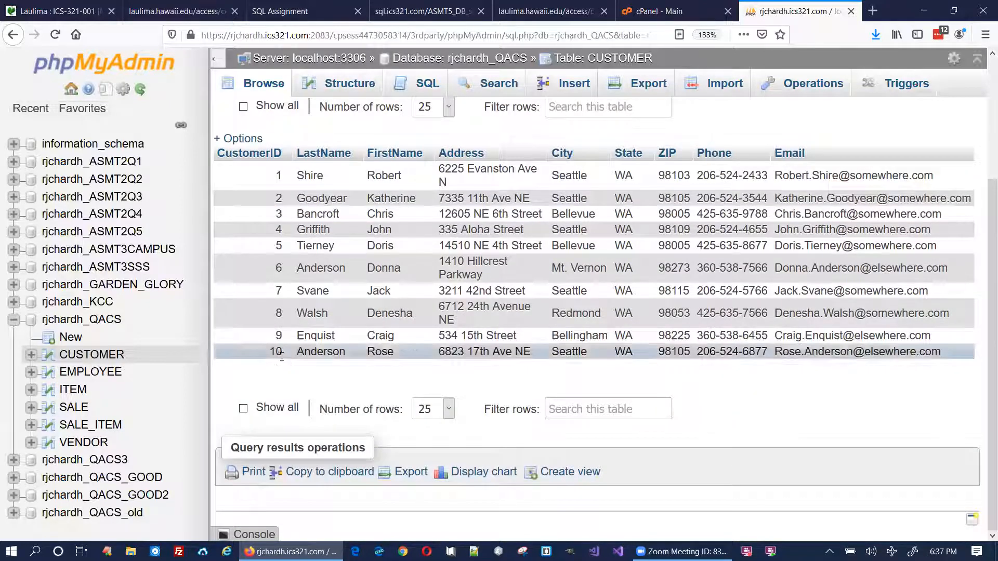
scroll(364, 280, up, 3)
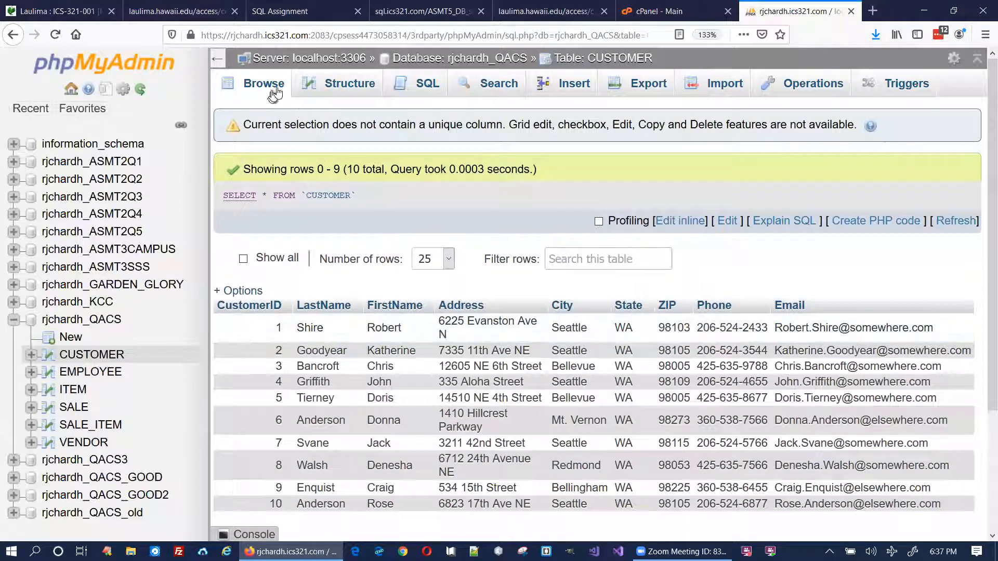
Step: Make CustomerID the primary key of the CUSTOMER table
click(337, 87)
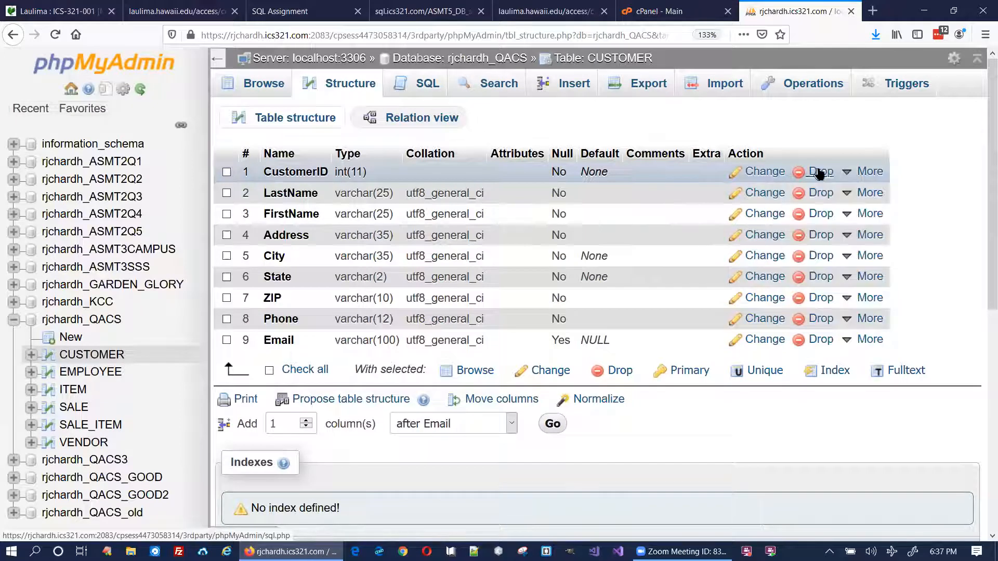
mouse_move(864, 172)
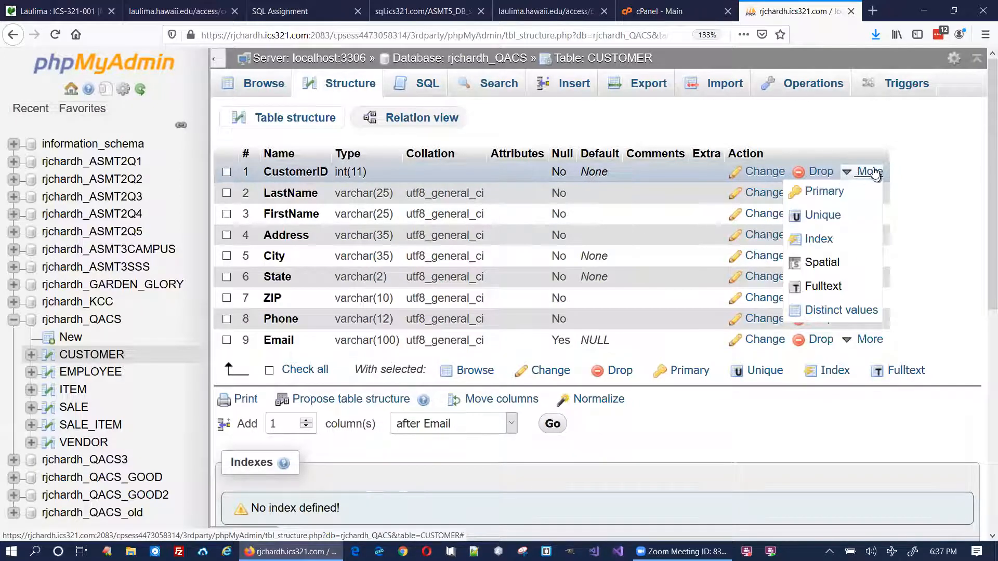
click(819, 193)
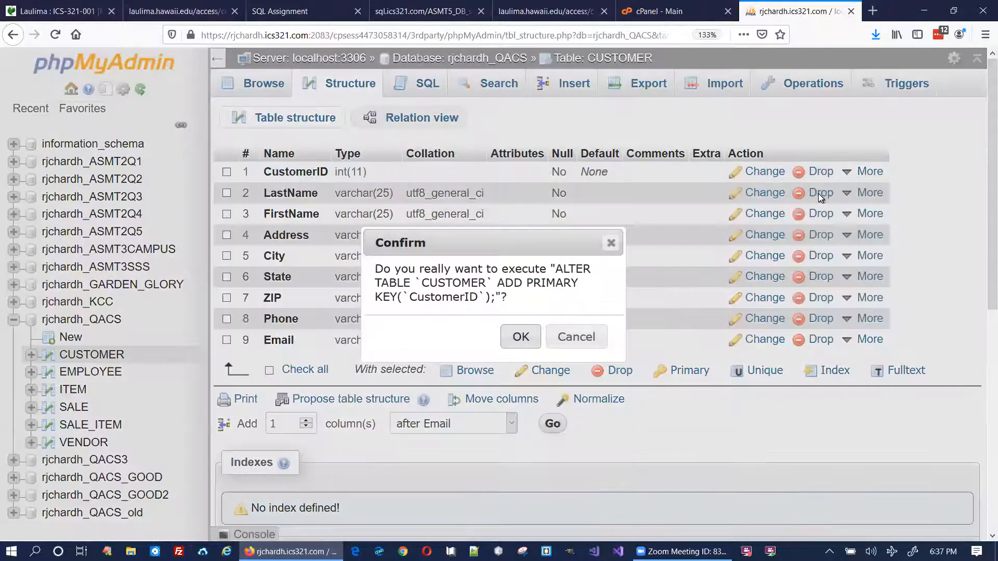
click(521, 338)
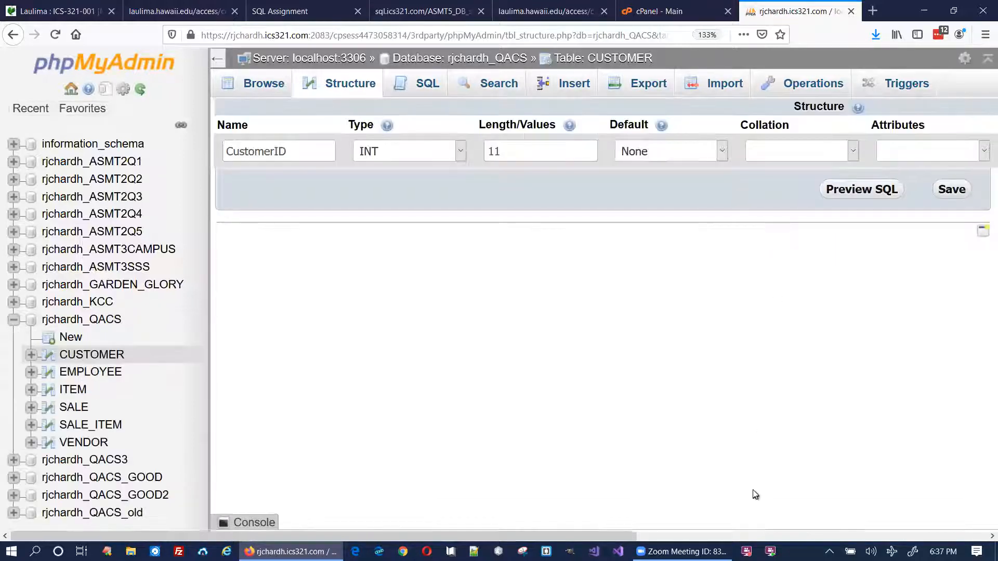
Step: Enable auto-increment on the CUSTOMER table's CustomerID column and save the column
drag(617, 538, 796, 535)
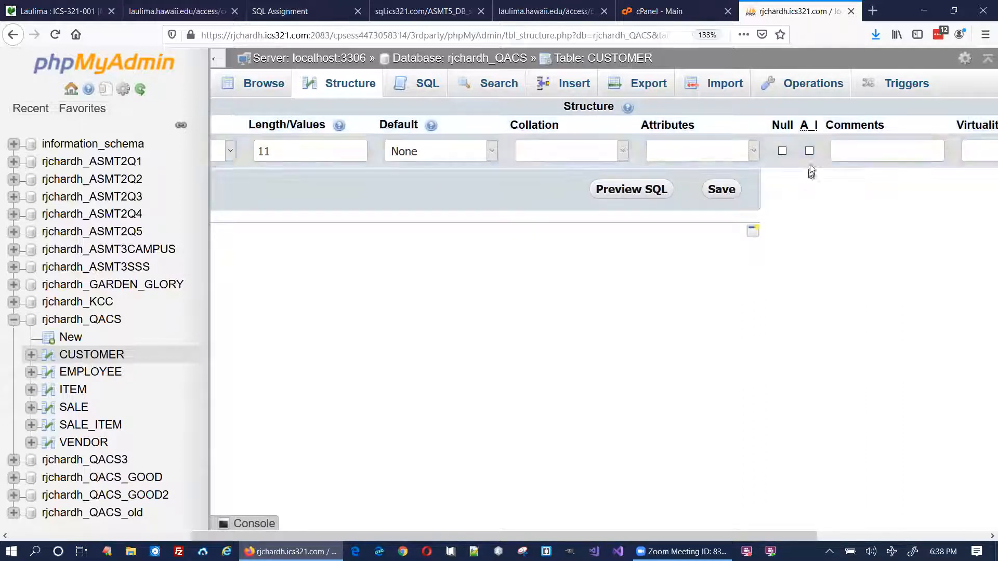
click(808, 151)
click(723, 189)
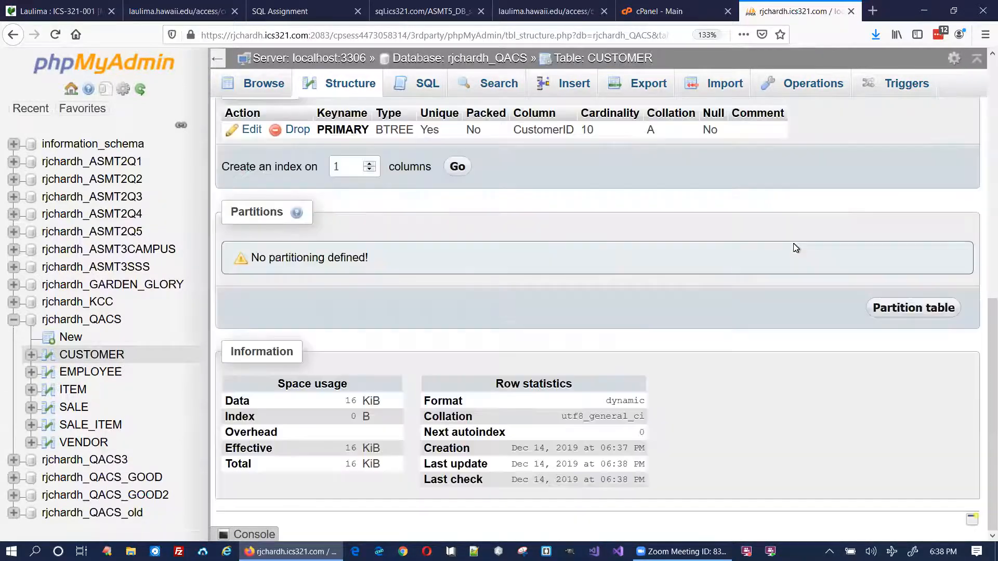
Step: Check the CUSTOMER table's structure and make EmployeeID the primary key of the EMPLOYEE table
click(355, 85)
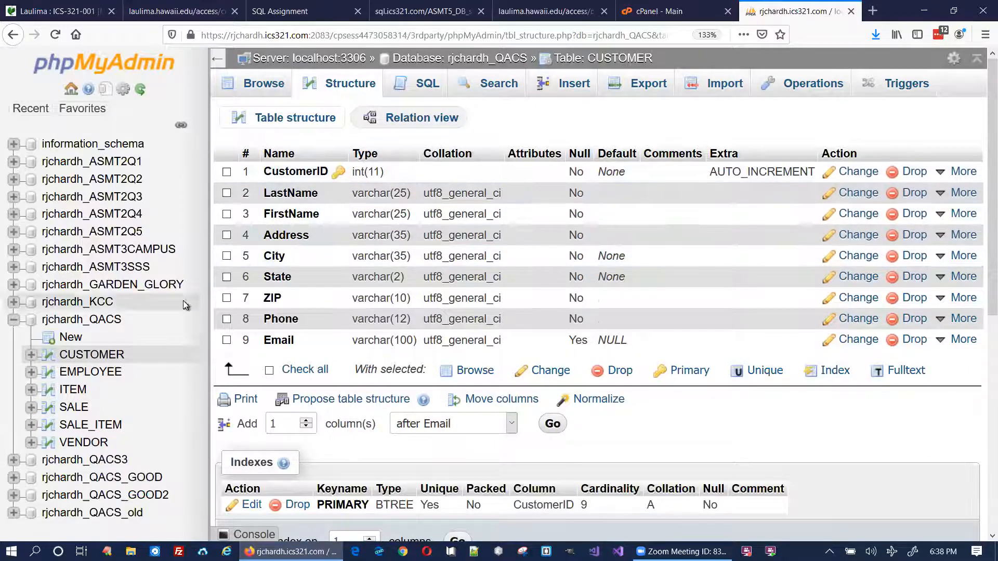
click(78, 373)
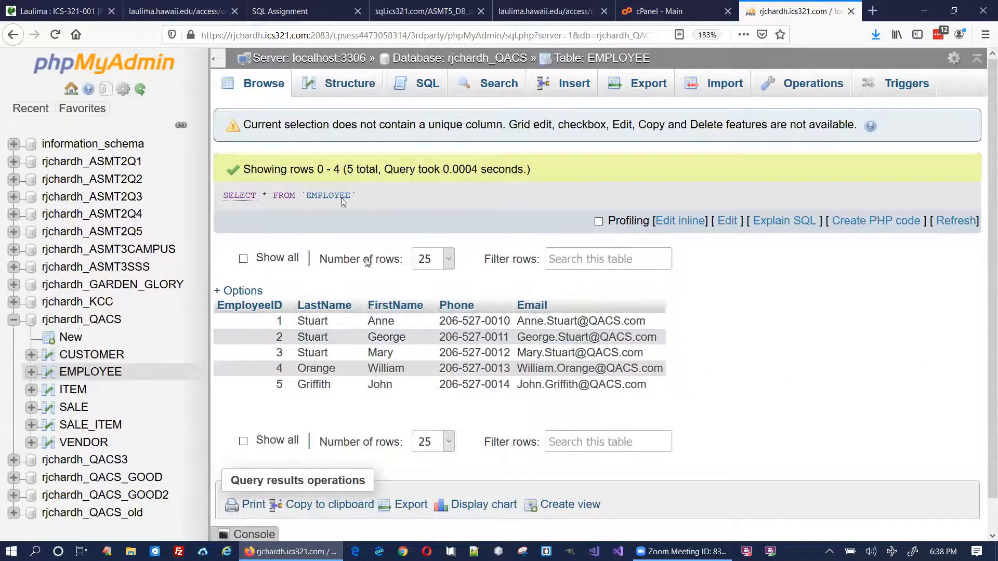
click(48, 374)
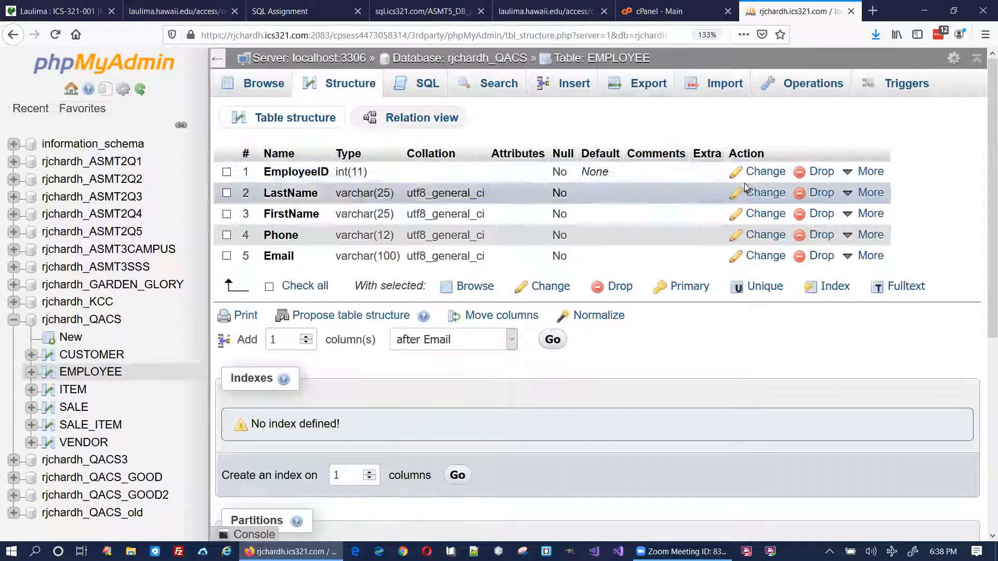
click(883, 172)
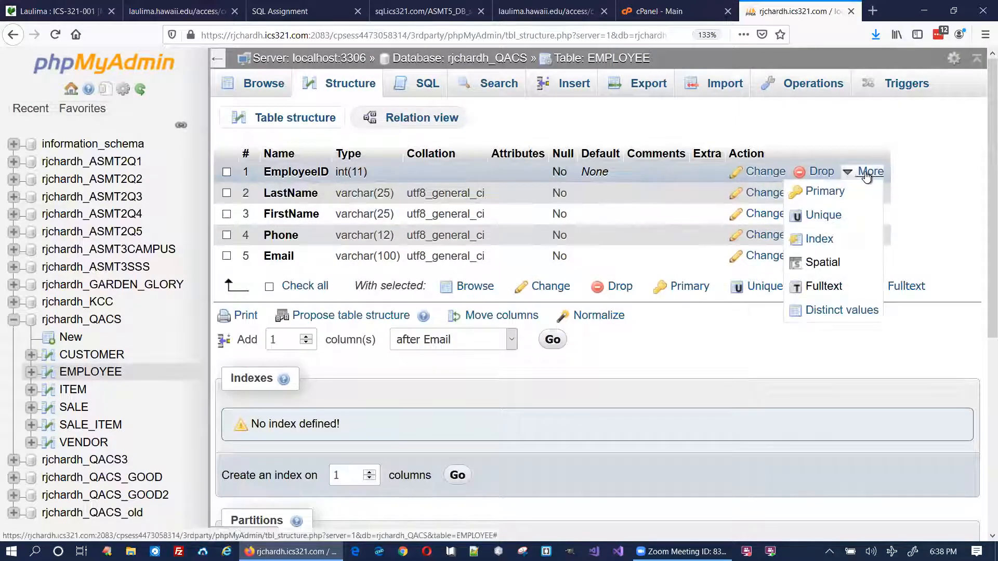
click(828, 192)
click(519, 339)
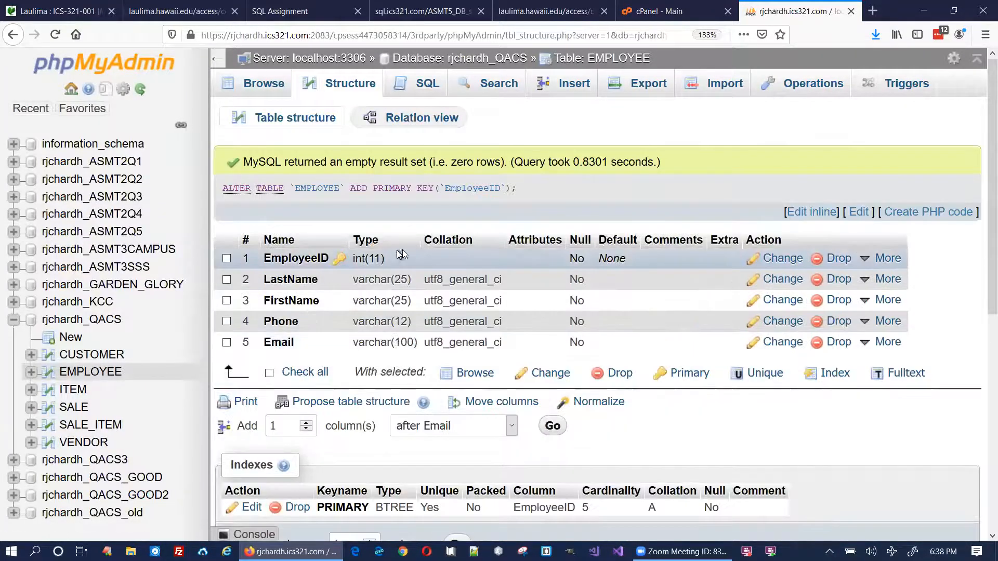
Step: Enable auto-increment on the EMPLOYEE table's EmployeeID column and save the column
click(767, 258)
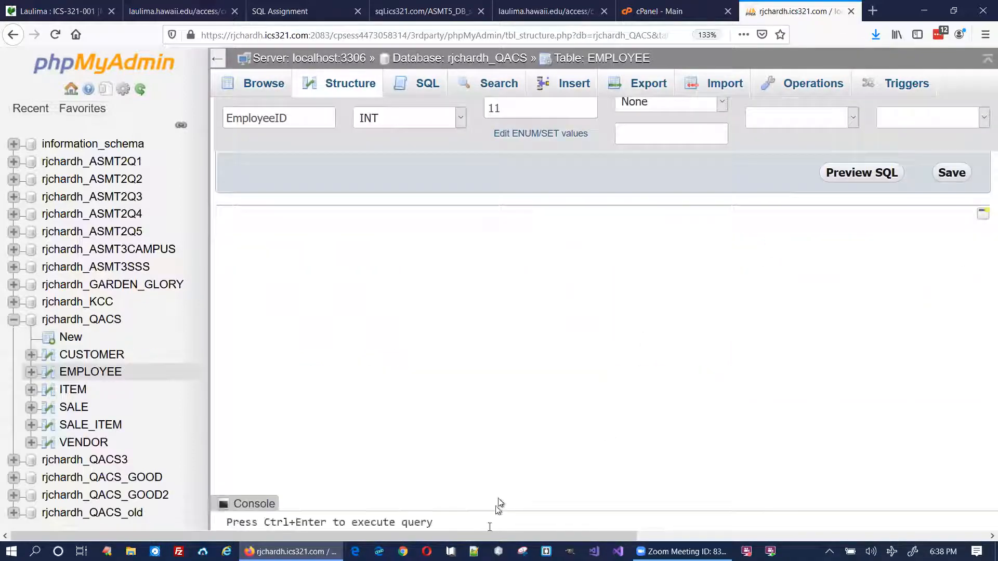
drag(494, 536, 603, 537)
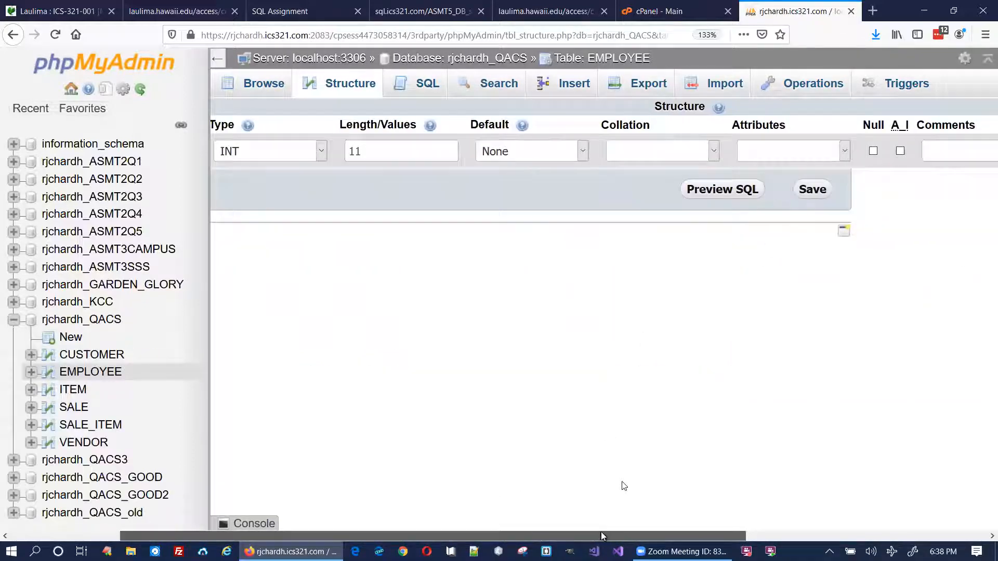
click(899, 151)
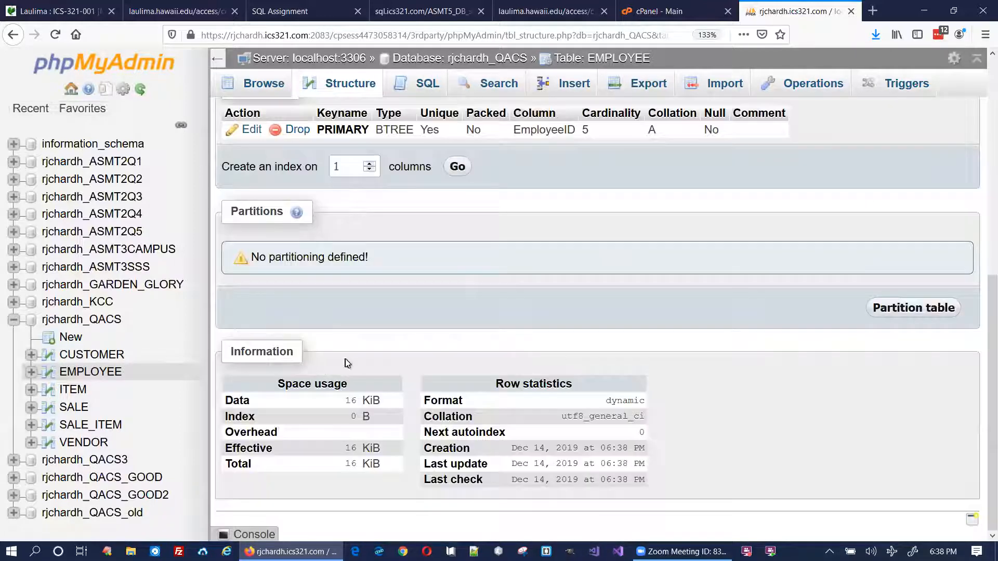
Step: Make ItemID the primary key of the ITEM table in the QACS database
click(65, 392)
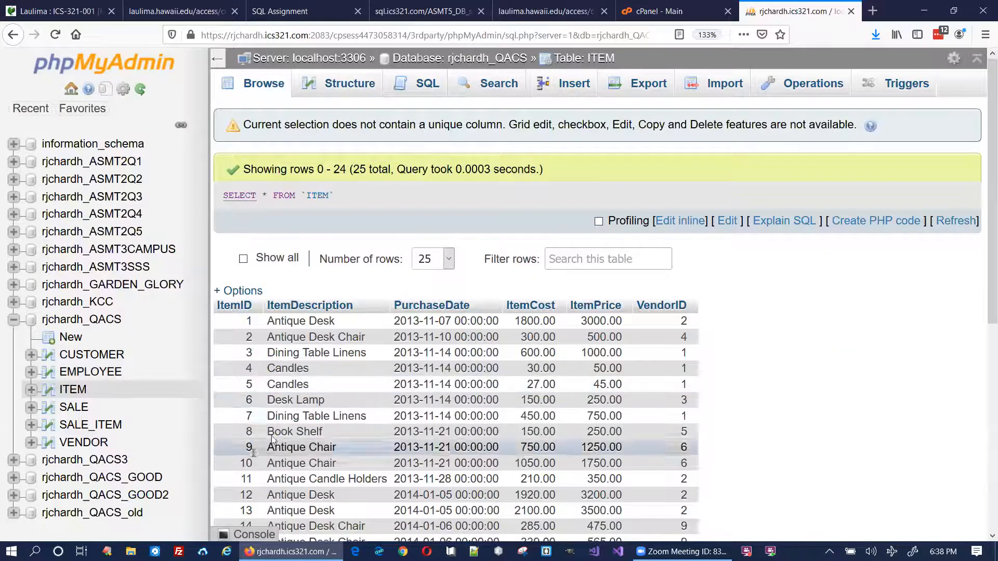
click(51, 391)
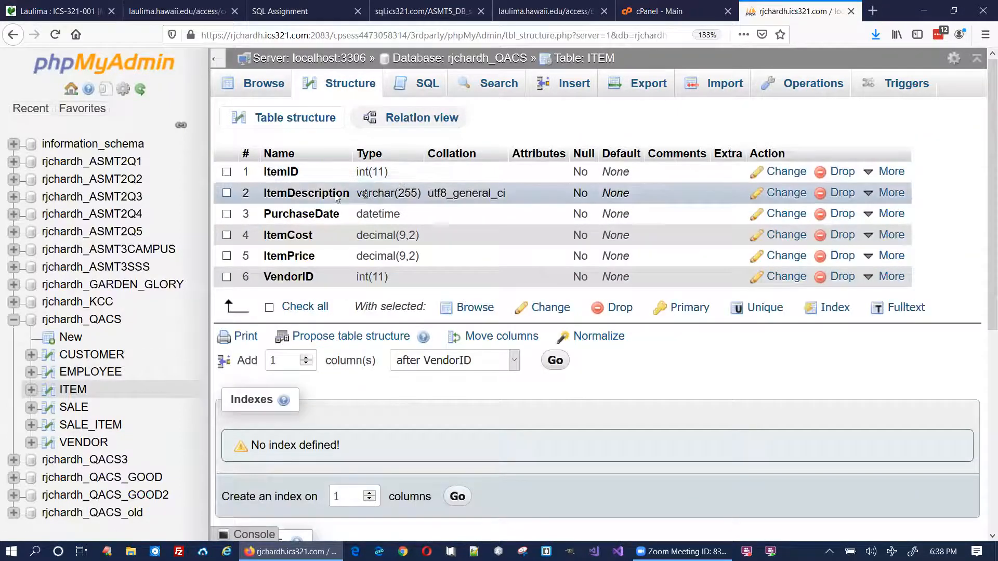
mouse_move(886, 177)
click(845, 192)
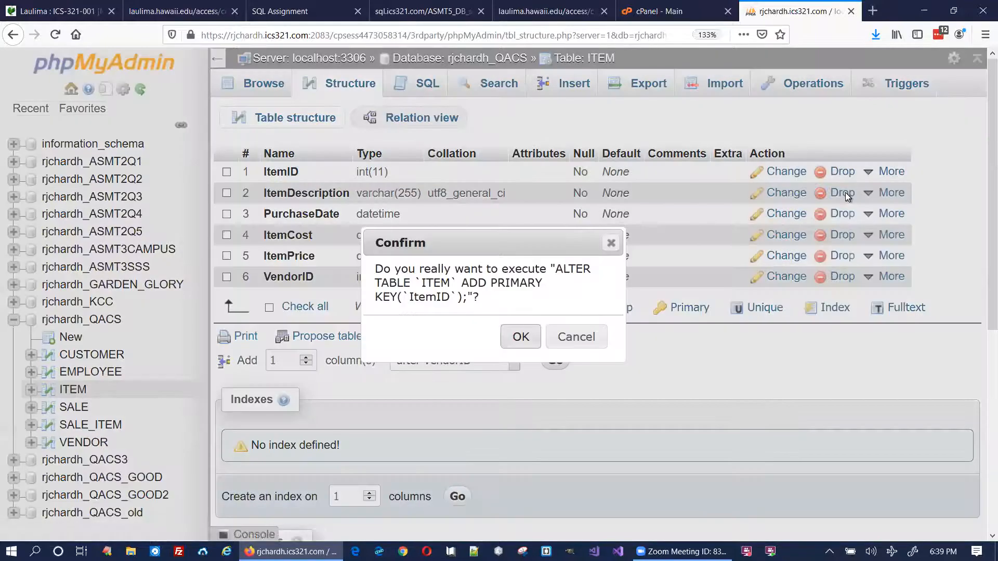
click(520, 338)
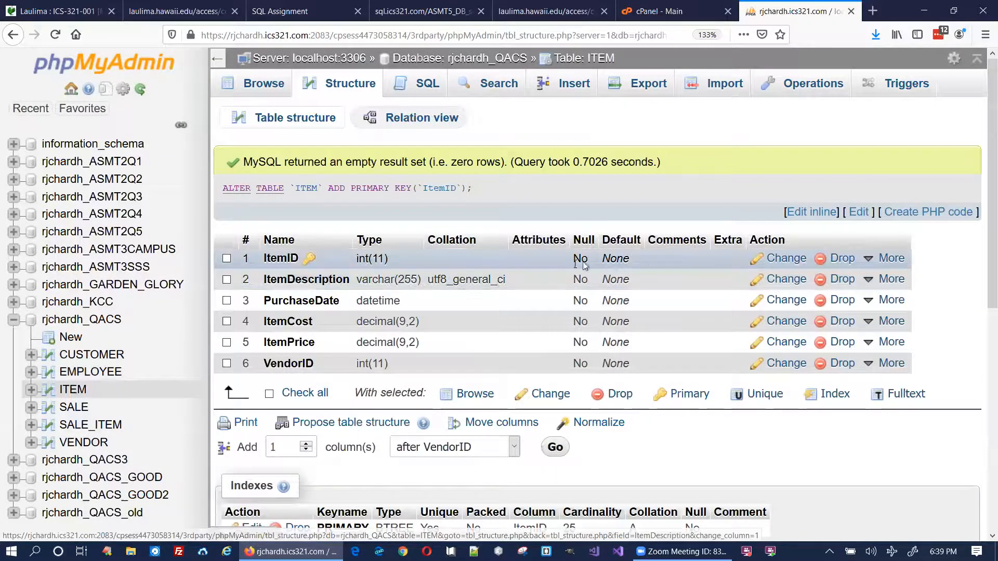
Step: Enable auto-increment on the ITEM table's ItemID column and save the column
click(786, 259)
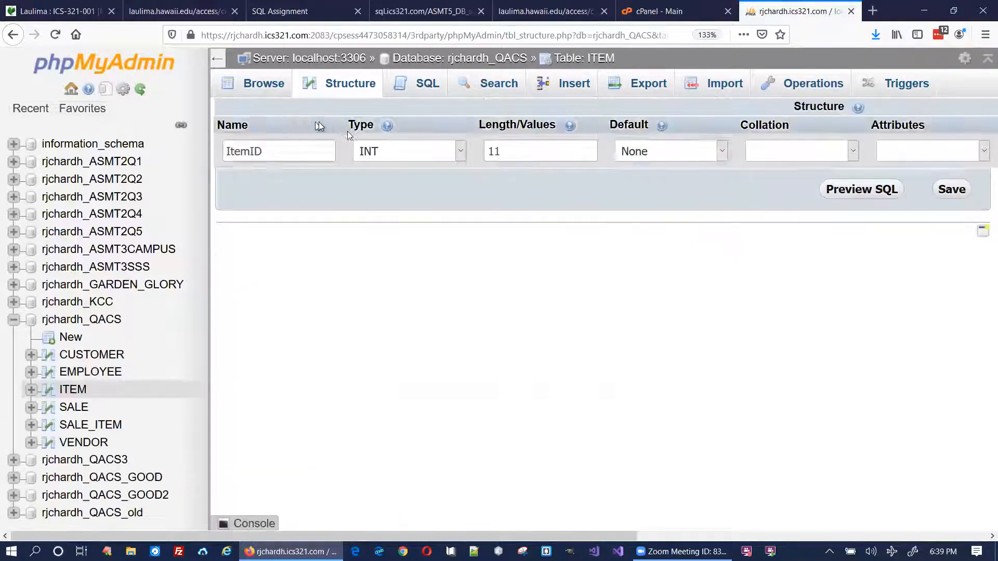
drag(637, 535, 792, 537)
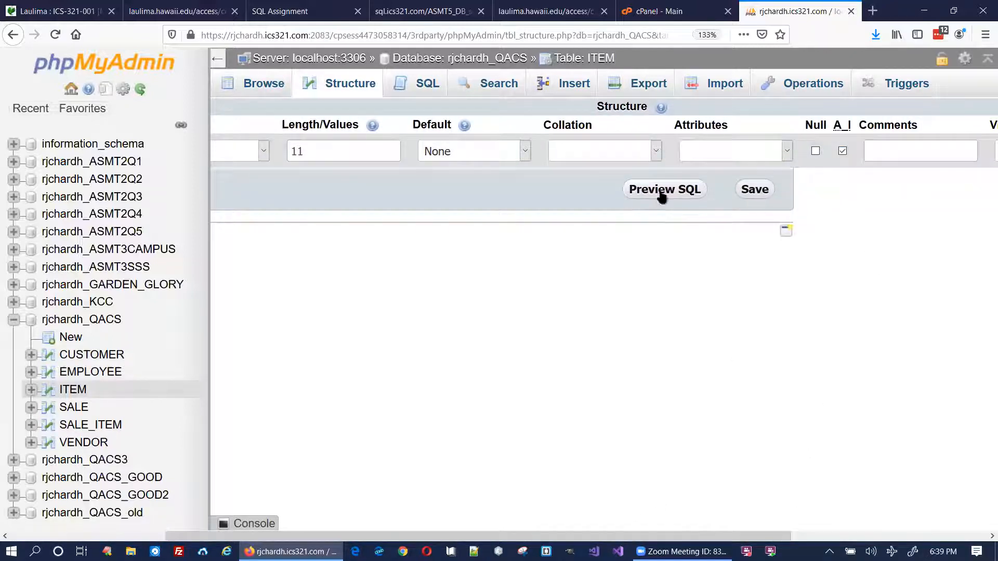
click(762, 190)
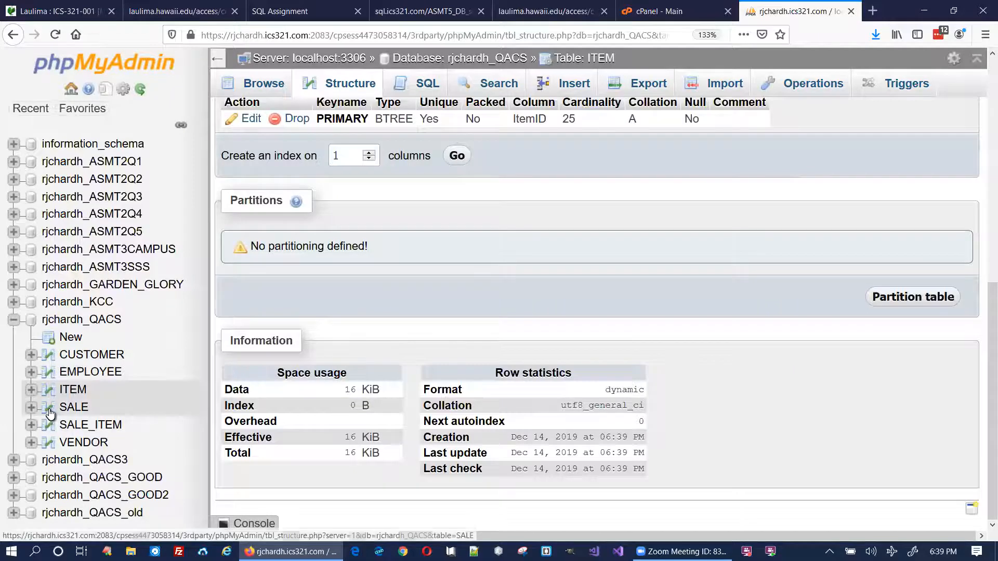
Step: Review the rows of the SALE table and make SaleID its primary key
click(78, 408)
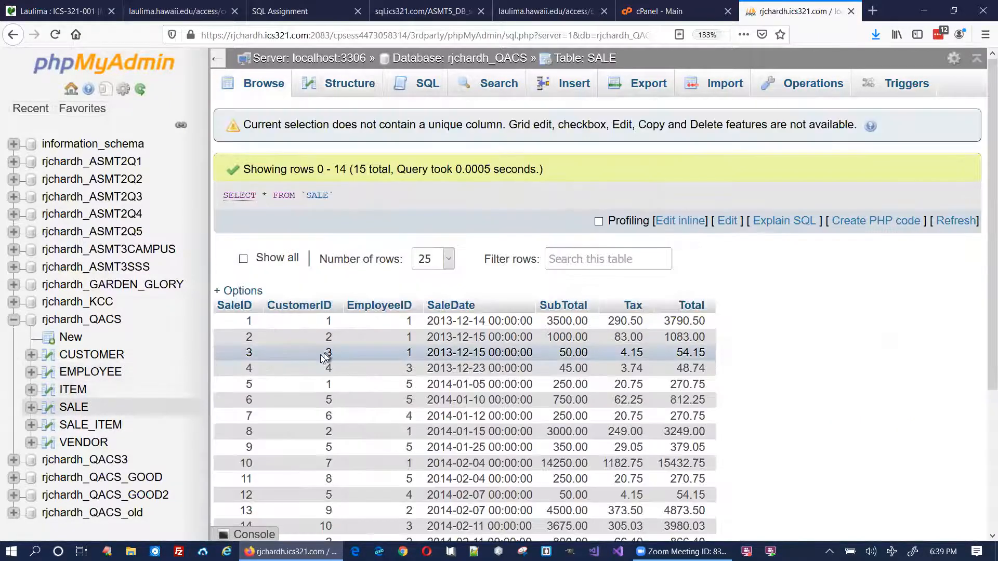
scroll(249, 353, down, 3)
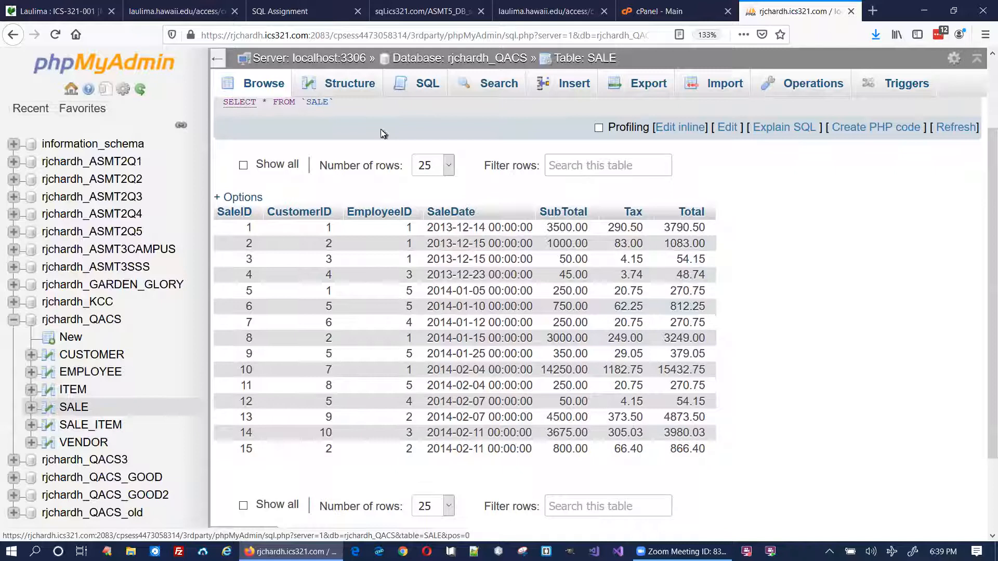
click(358, 84)
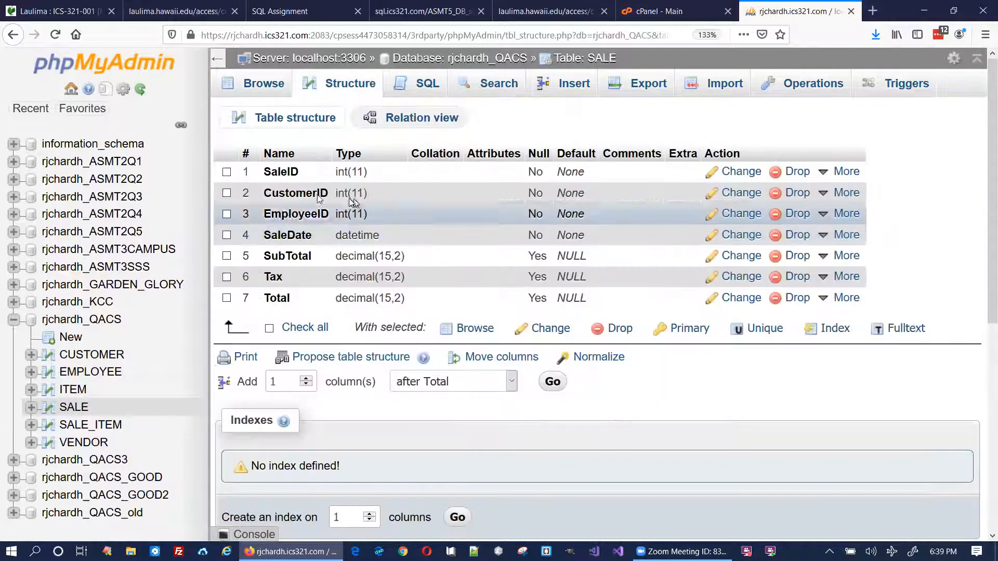
click(823, 174)
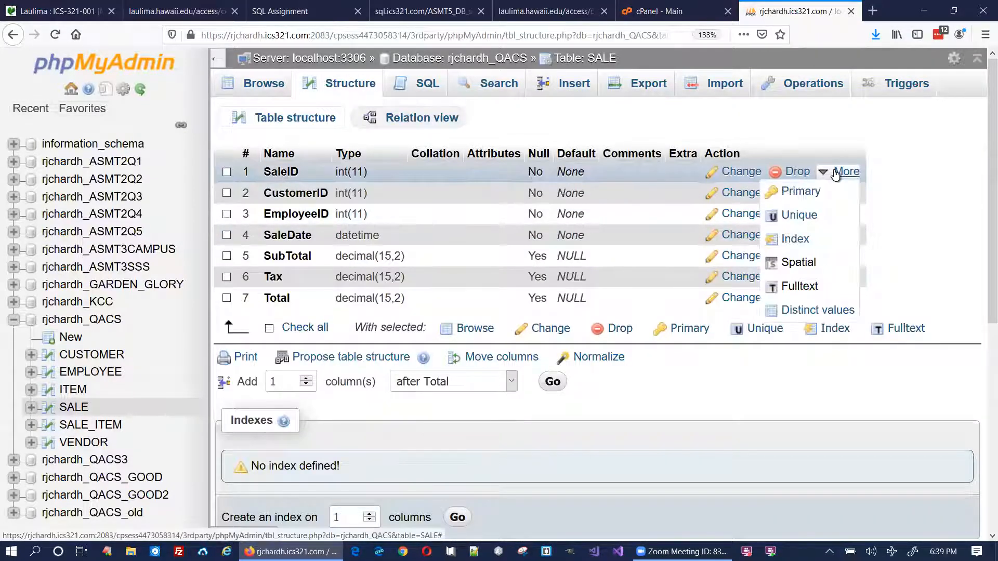
click(807, 190)
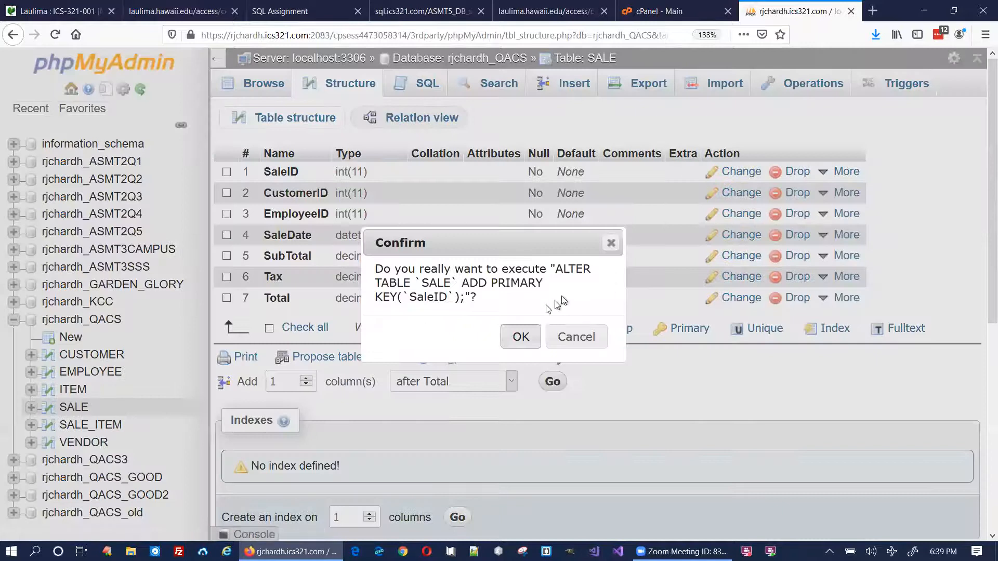
click(520, 337)
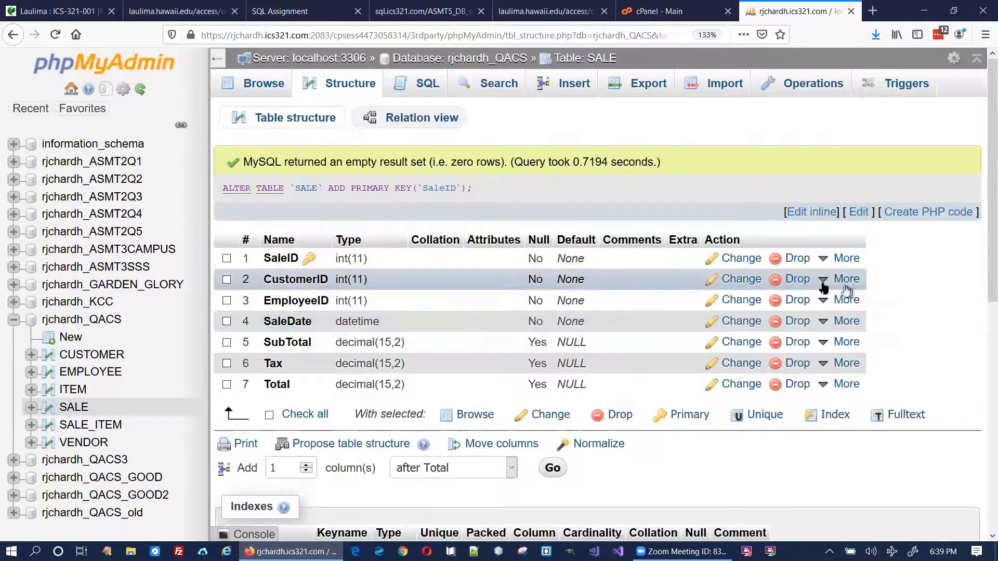
Step: Enable auto-increment on the SALE table's SaleID column and save the column
click(737, 260)
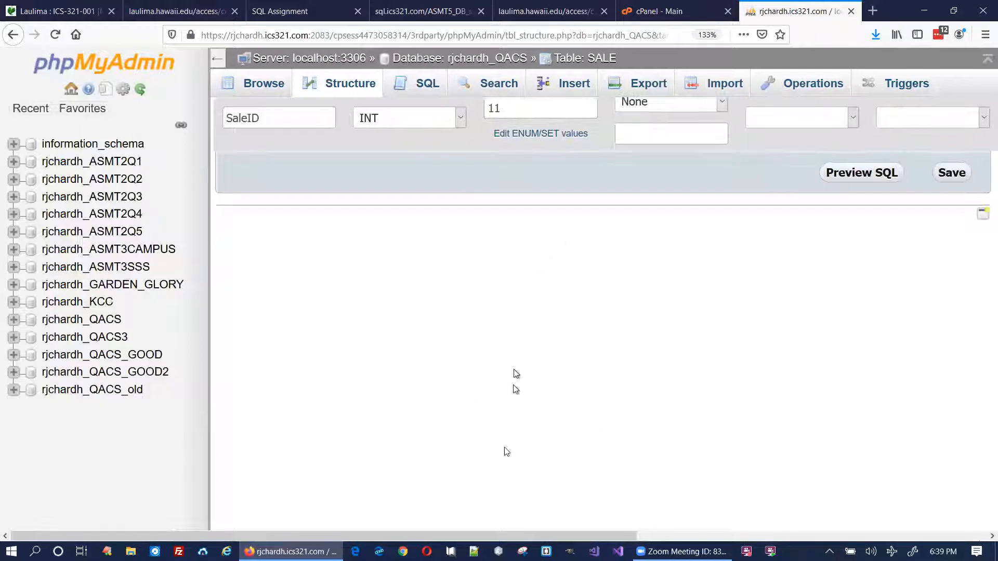
drag(469, 537, 598, 538)
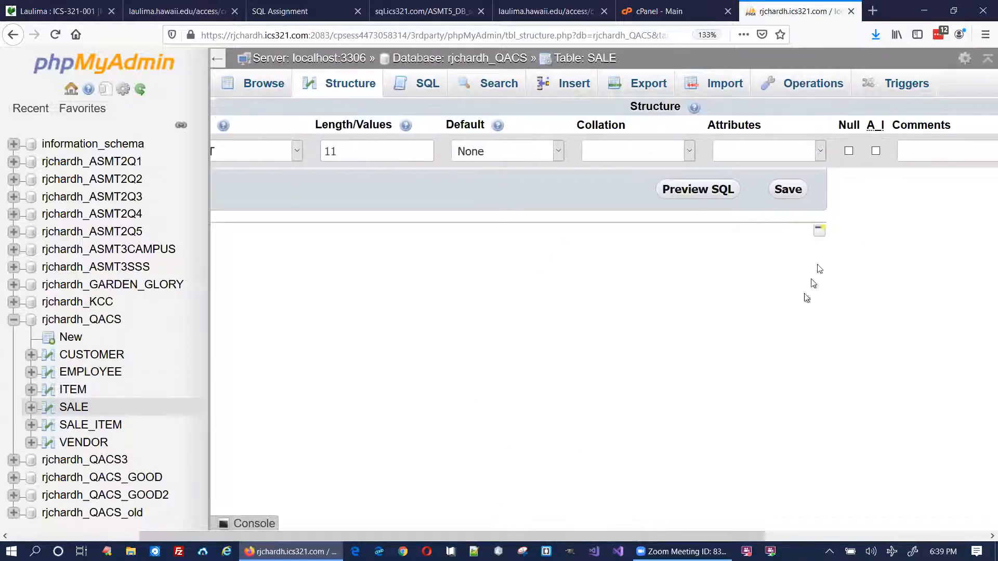
click(876, 151)
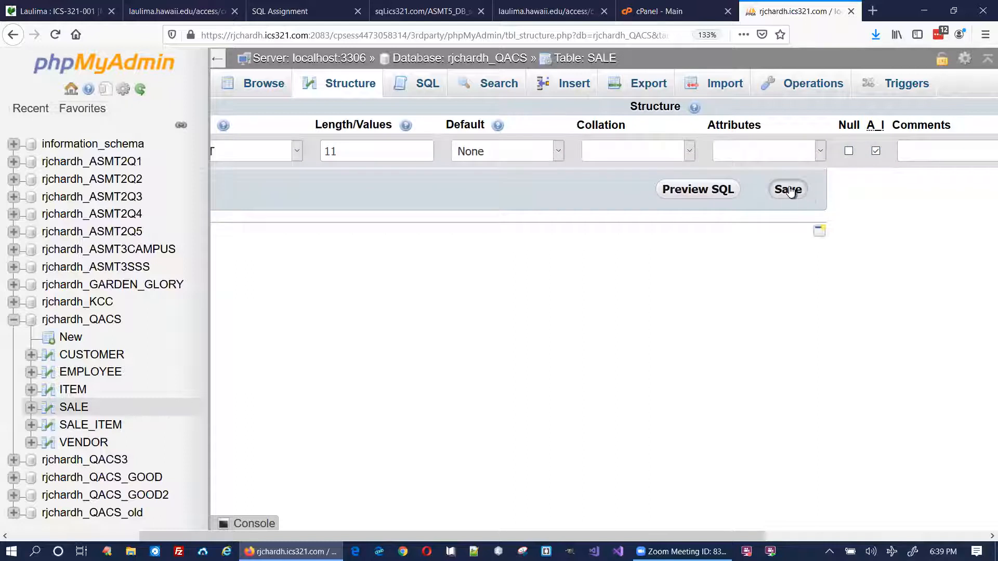
click(788, 190)
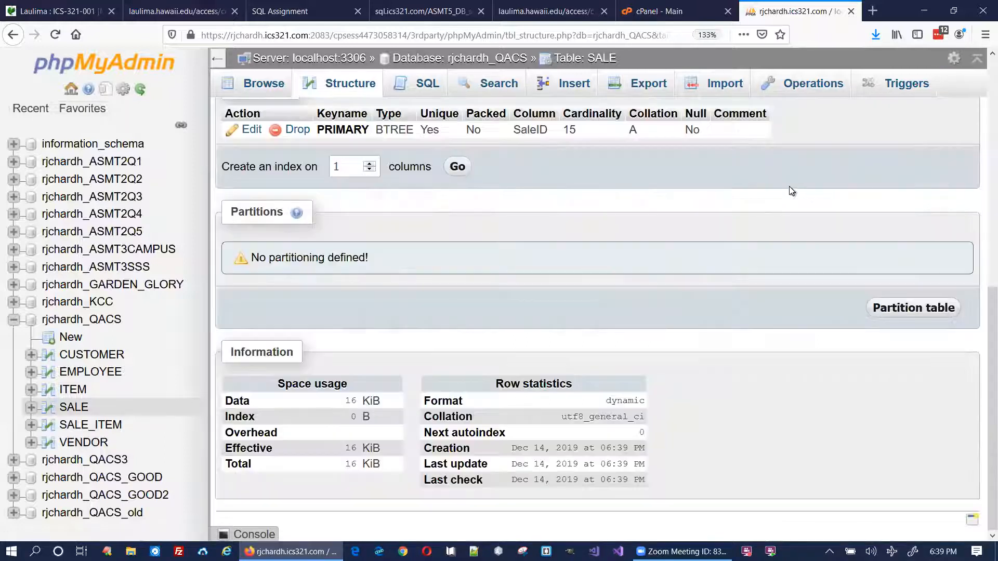
Step: Browse the rows of the SALE_ITEM and VENDOR tables to examine their ID columns
click(78, 426)
scroll(579, 353, down, 3)
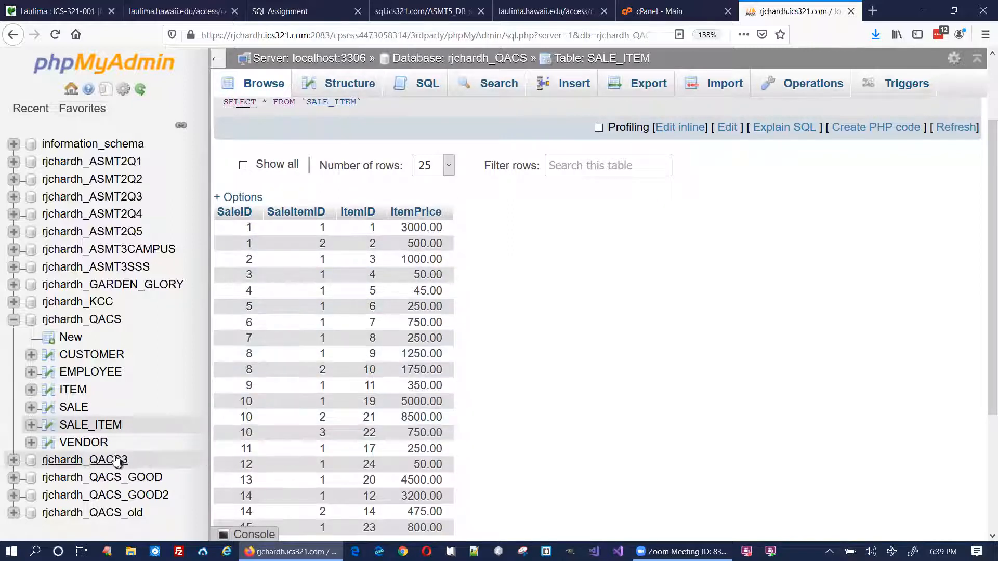
click(79, 442)
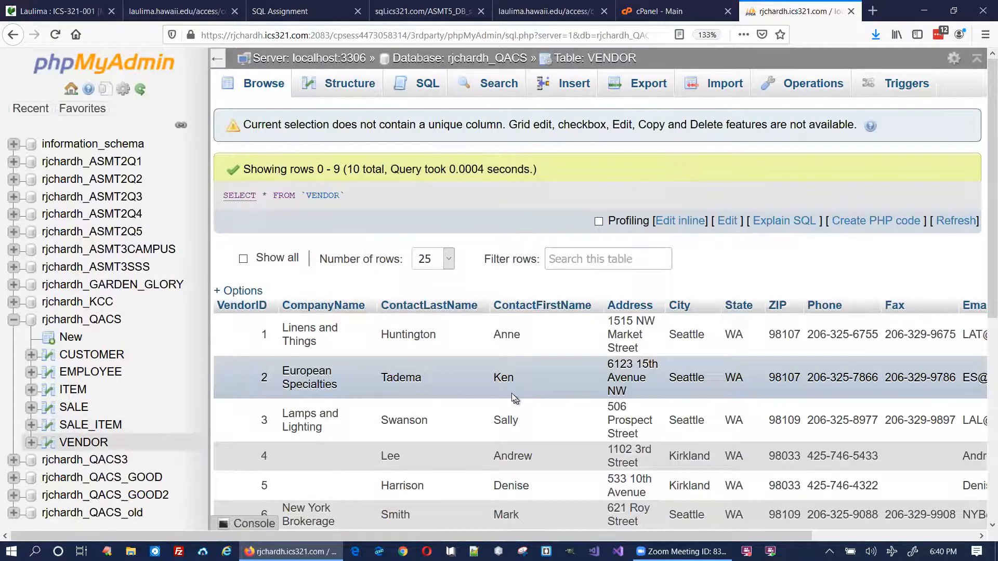
scroll(288, 334, down, 5)
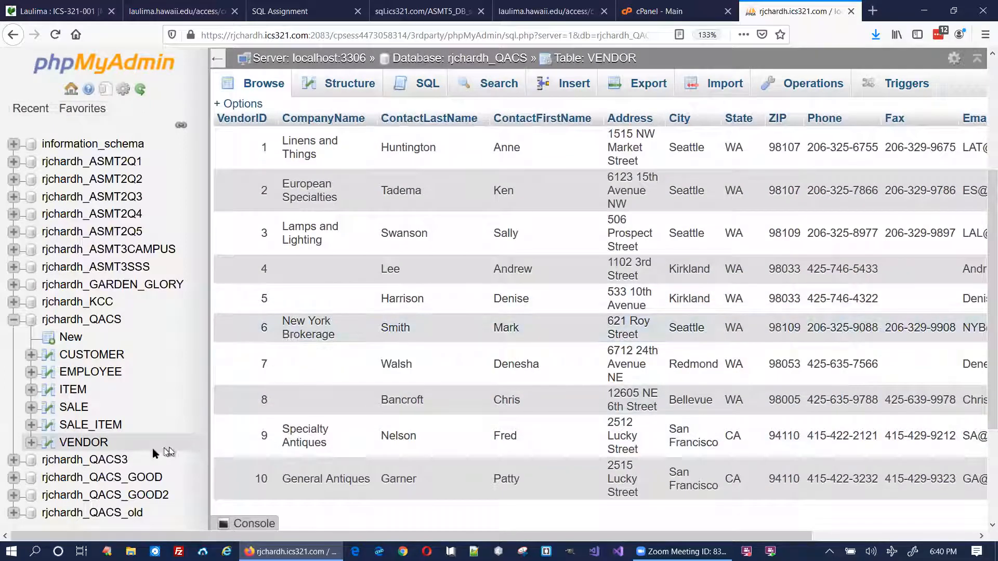
Step: Make VendorID the primary key of the VENDOR table
click(50, 445)
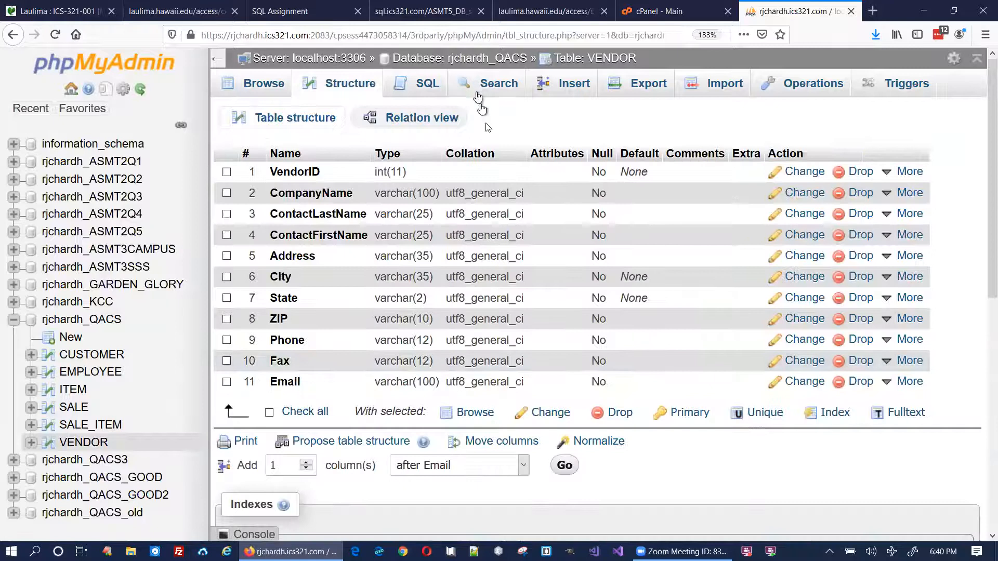
click(904, 173)
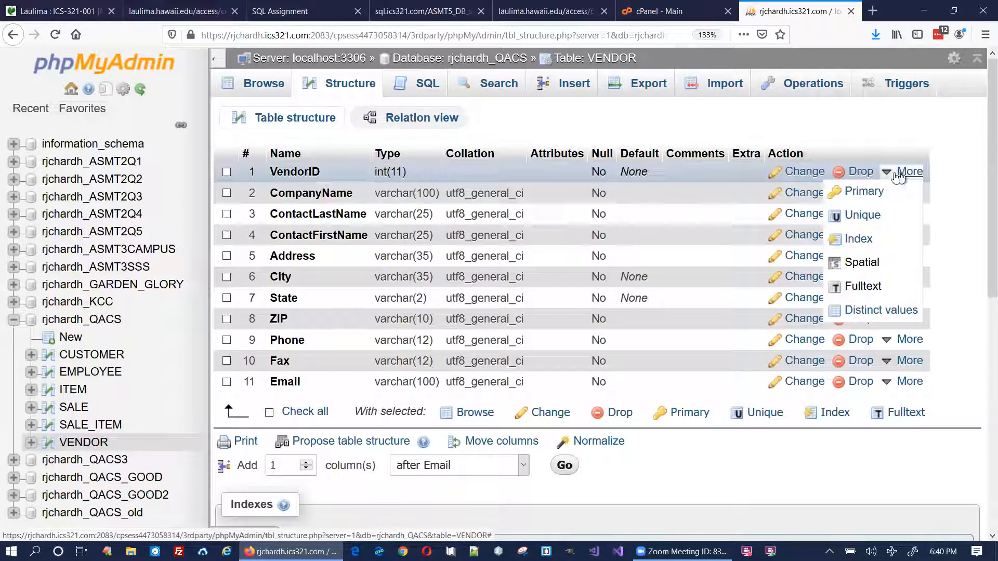
click(863, 192)
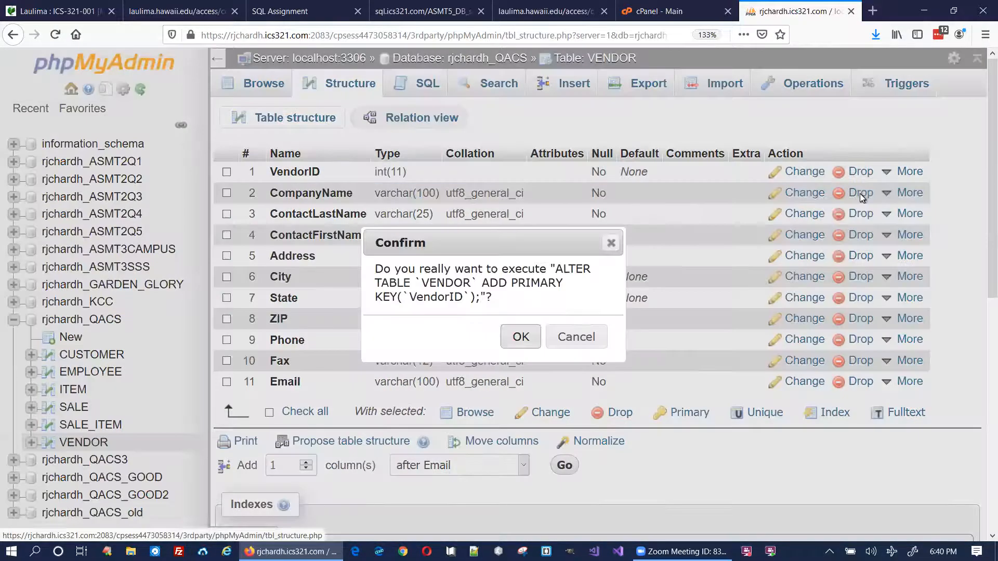
click(516, 337)
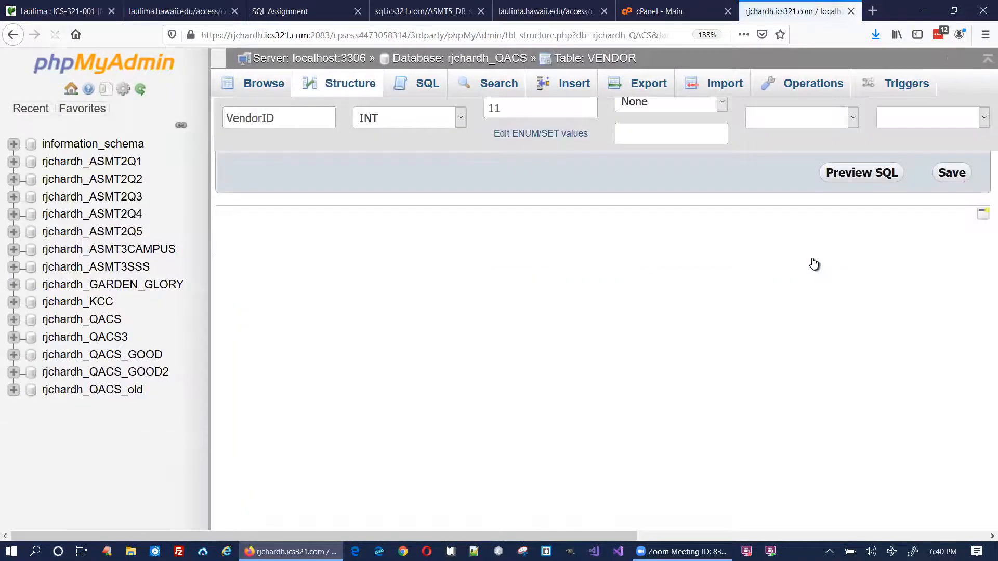
Step: Enable auto-increment on the VENDOR table's VendorID column, save it and review the table's structure
drag(645, 534, 835, 417)
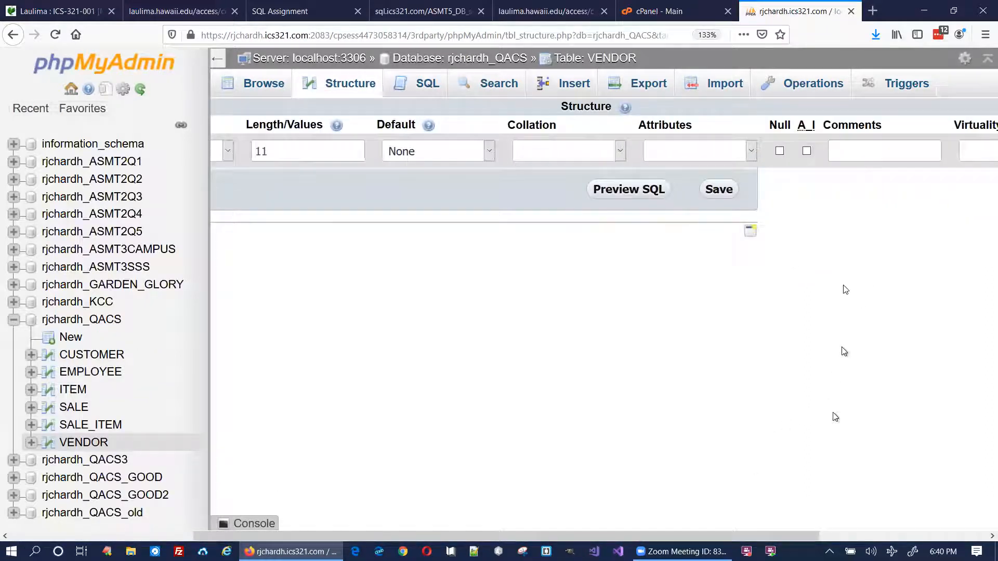
click(806, 151)
click(730, 189)
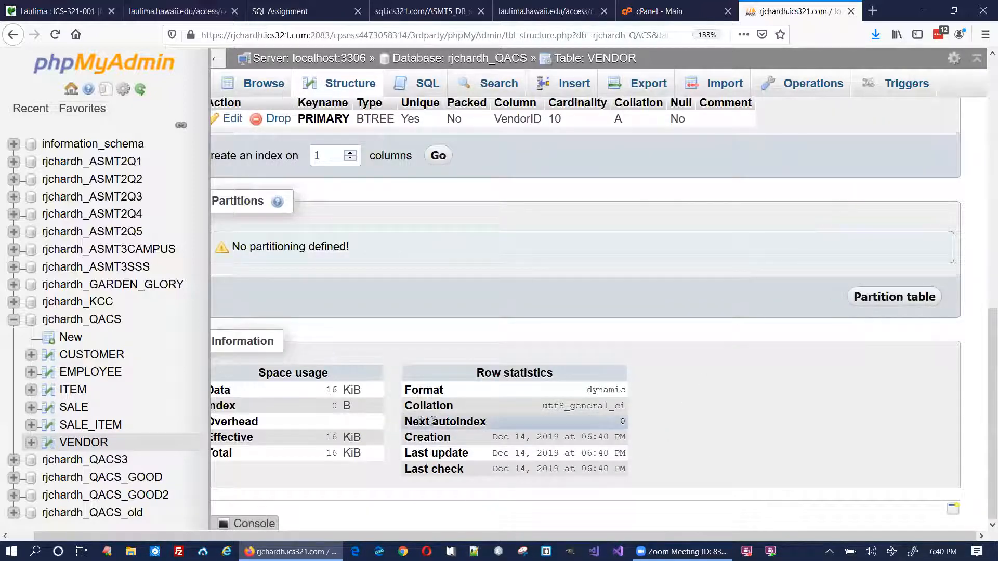
scroll(617, 274, up, 10)
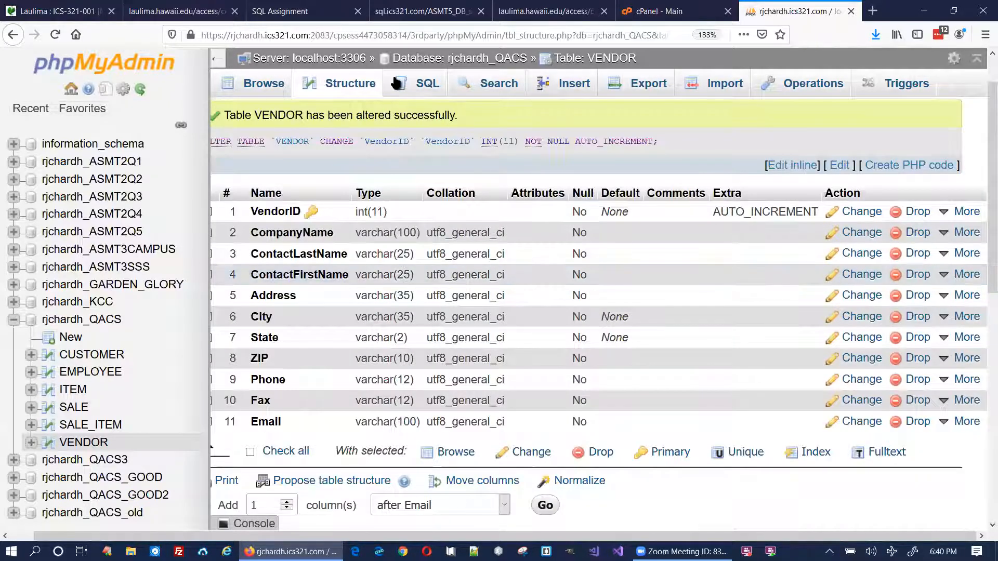
Step: Review the VENDOR table's structure and check the next autoindex in its row statistics
click(355, 86)
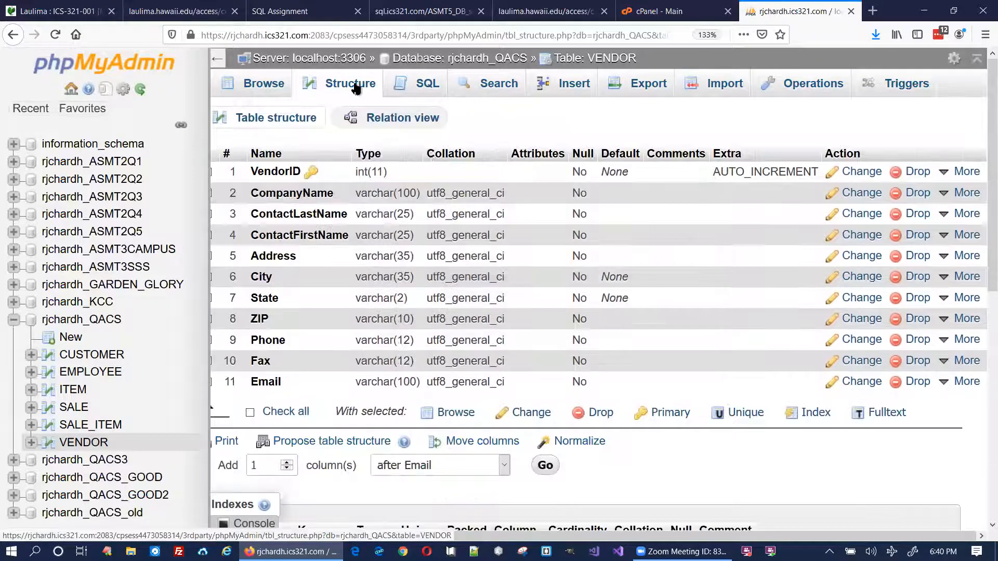
scroll(554, 282, down, 8)
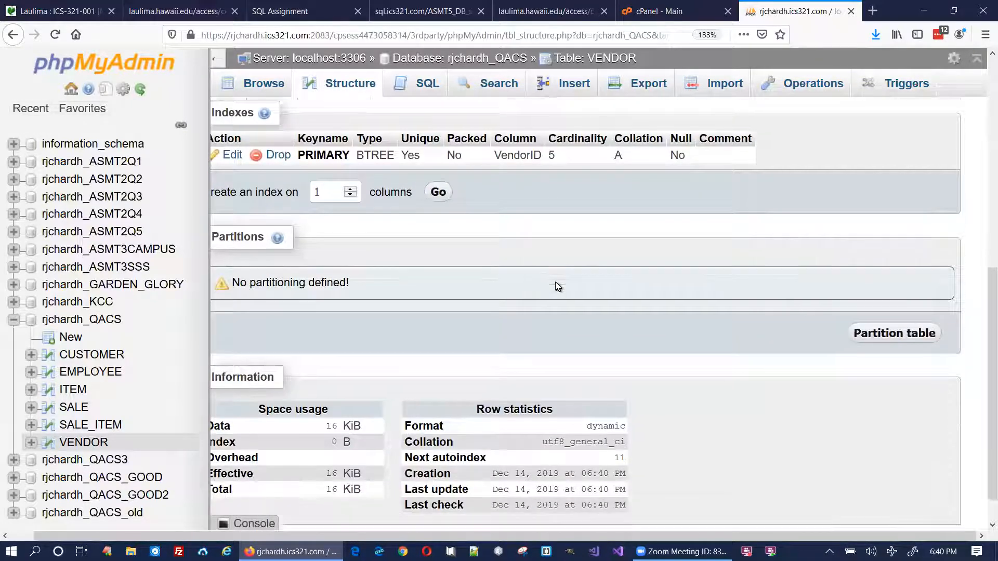
scroll(555, 282, down, 1)
scroll(555, 281, up, 2)
scroll(543, 327, down, 1)
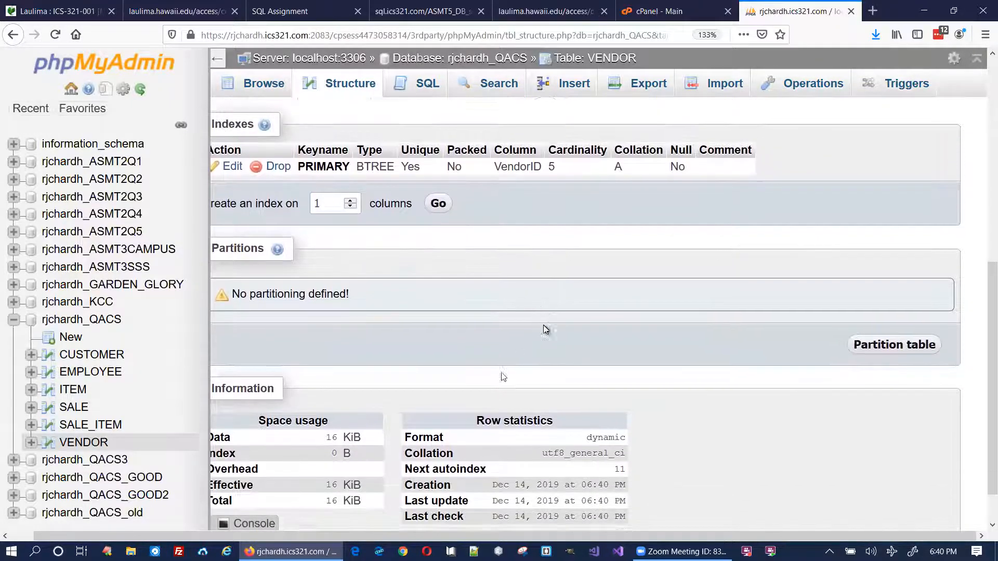
scroll(520, 364, down, 1)
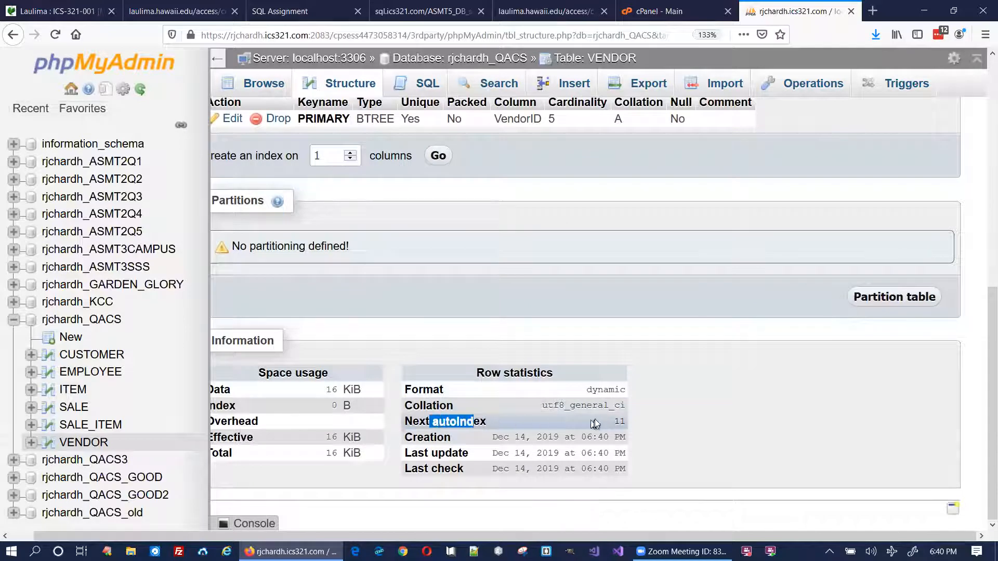
mouse_move(617, 421)
mouse_down()
mouse_move(688, 400)
mouse_move(614, 425)
mouse_up()
scroll(620, 412, up, 8)
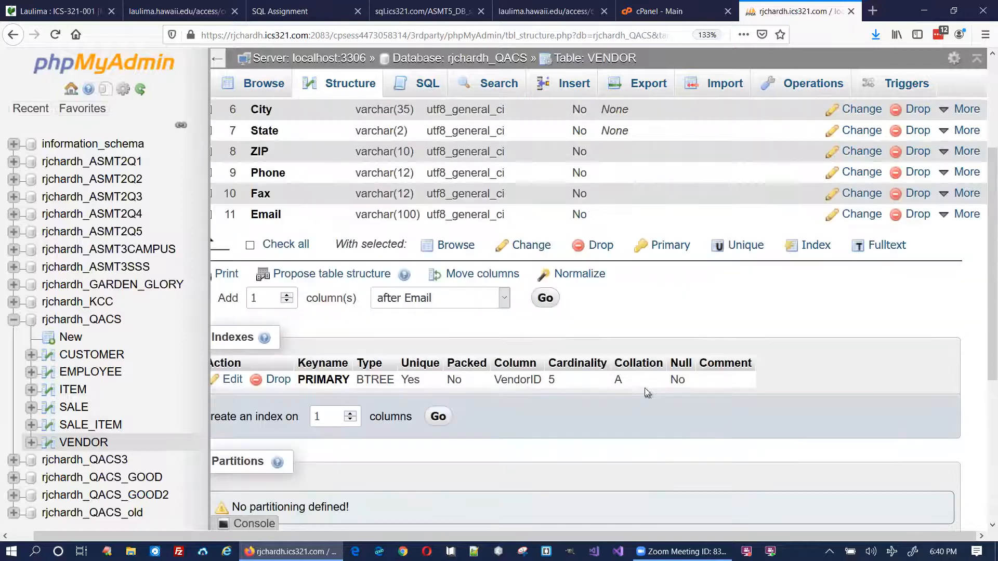
Step: Browse the VENDOR table's rows to compare its VendorID values and row total with the next autoindex
click(264, 85)
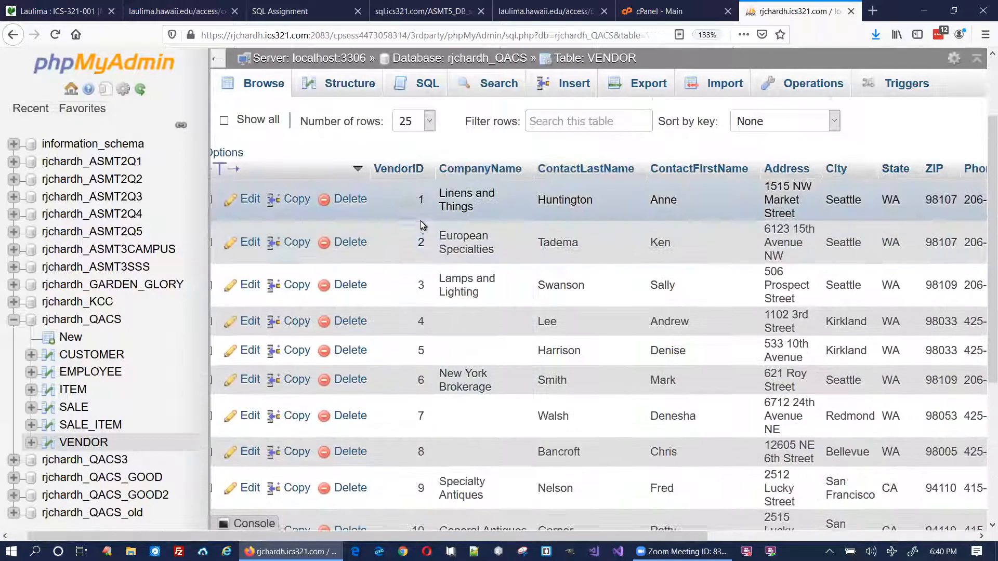
scroll(420, 220, down, 5)
scroll(420, 220, up, 5)
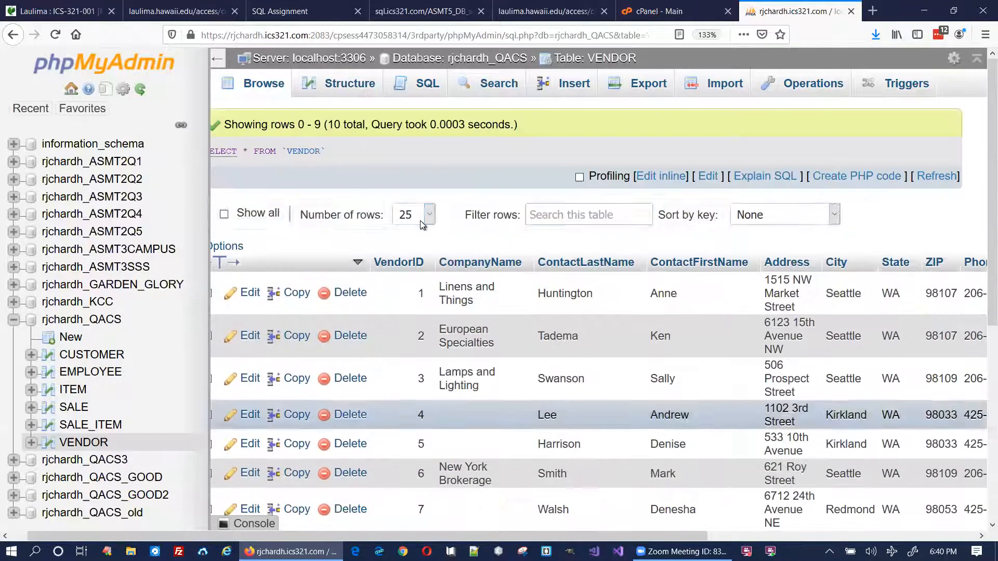
scroll(337, 142, down, 2)
scroll(335, 144, up, 2)
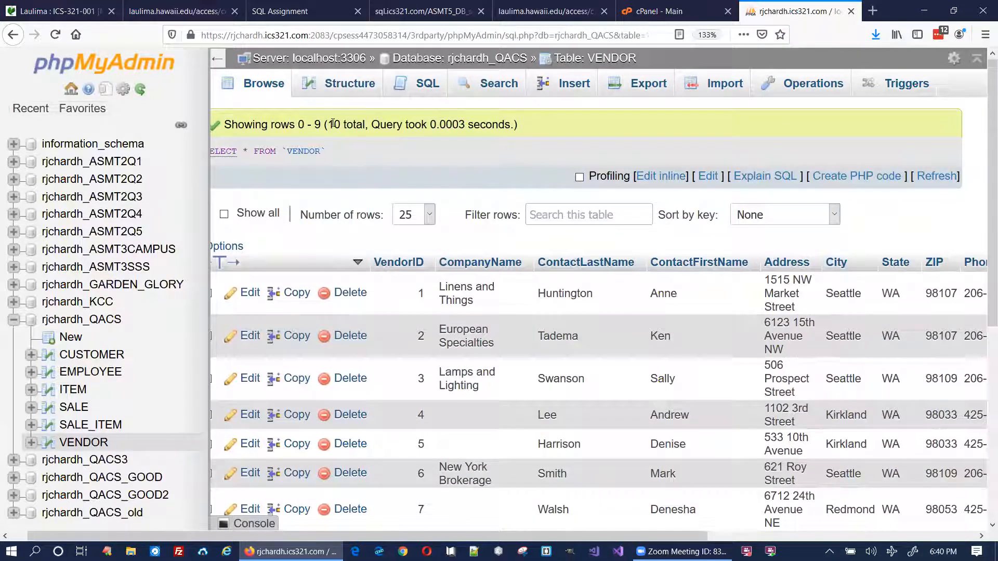
Step: Browse the CUSTOMER table's rows and check the next autoindex in its structure's row statistics
click(70, 355)
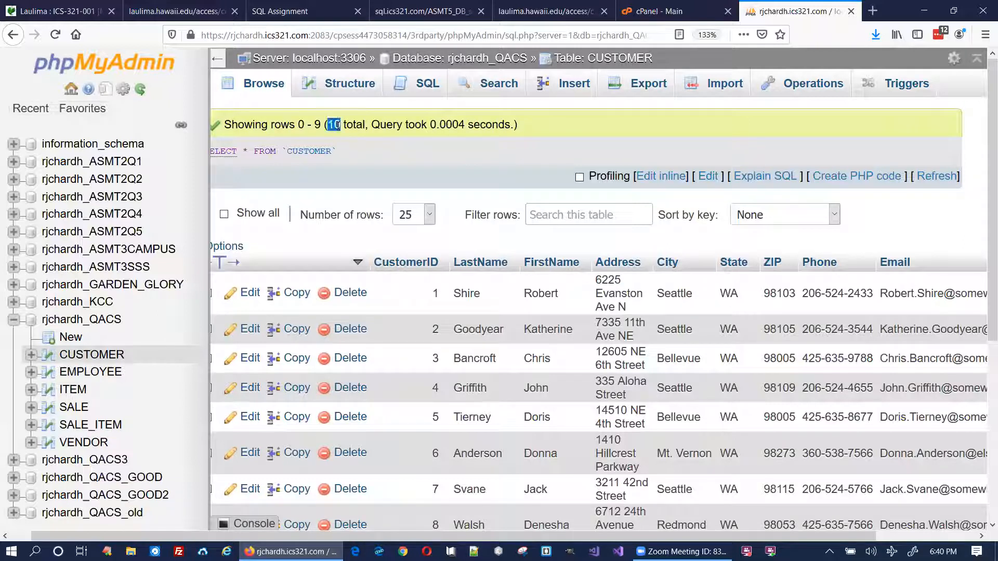
click(52, 357)
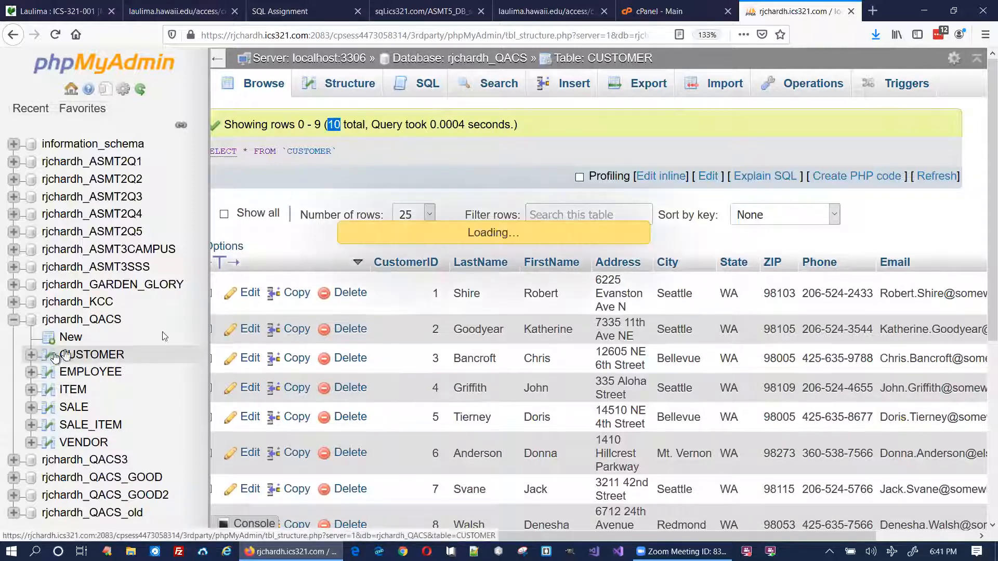
scroll(541, 322, down, 5)
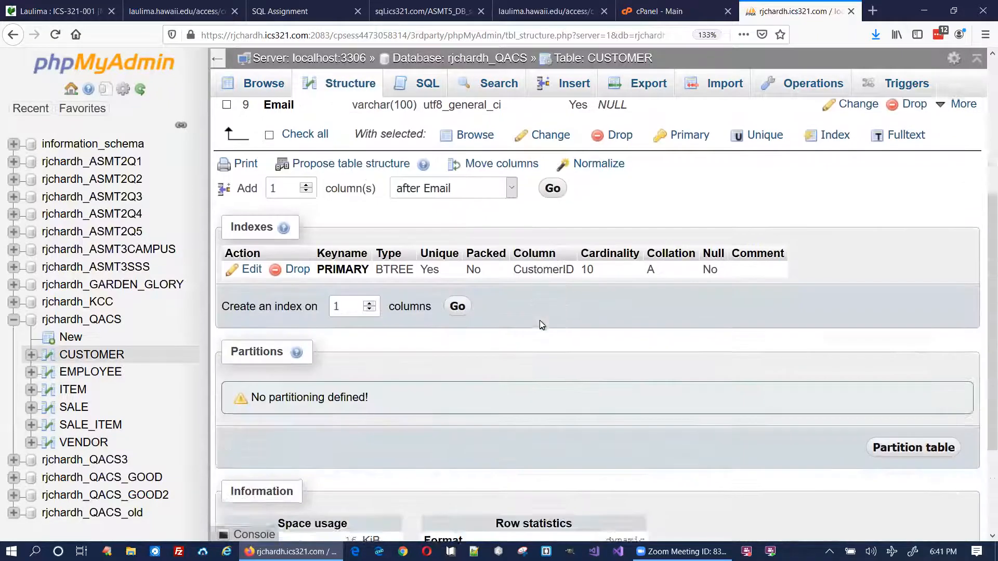
scroll(539, 320, down, 3)
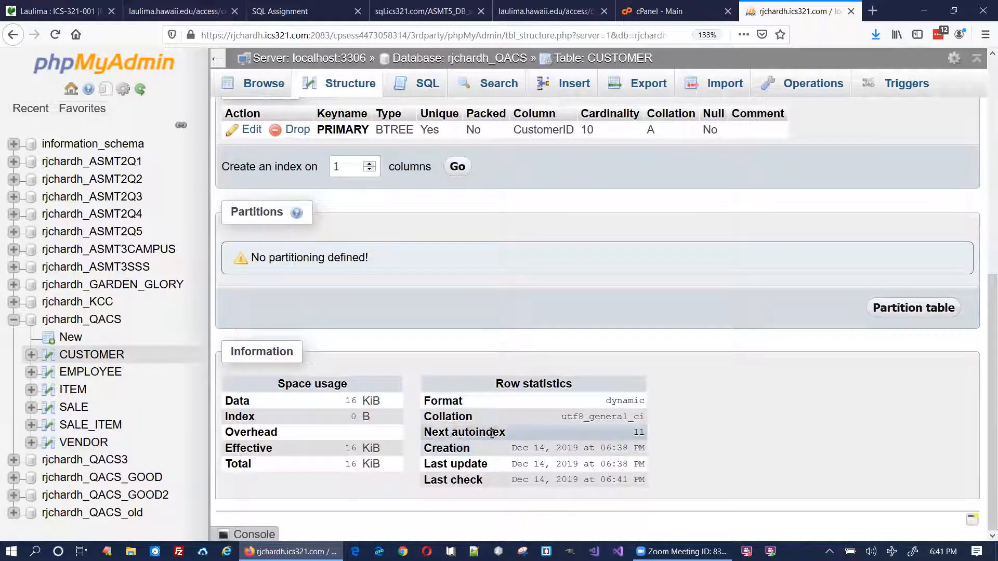
drag(451, 432, 669, 429)
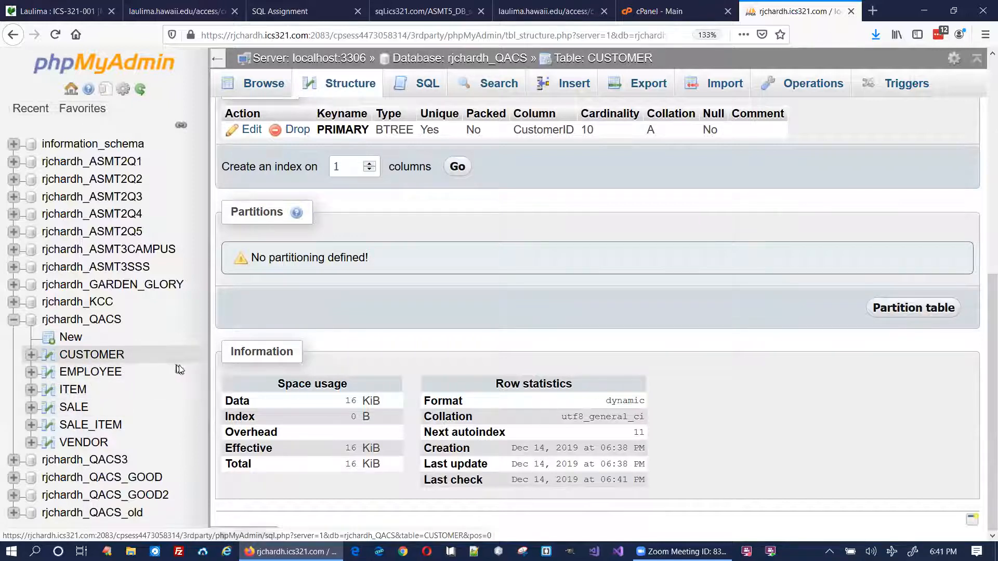
Step: Switch to the Assignment 5 scoring page and reload it, resending the form data, to recheck the schema score
click(446, 10)
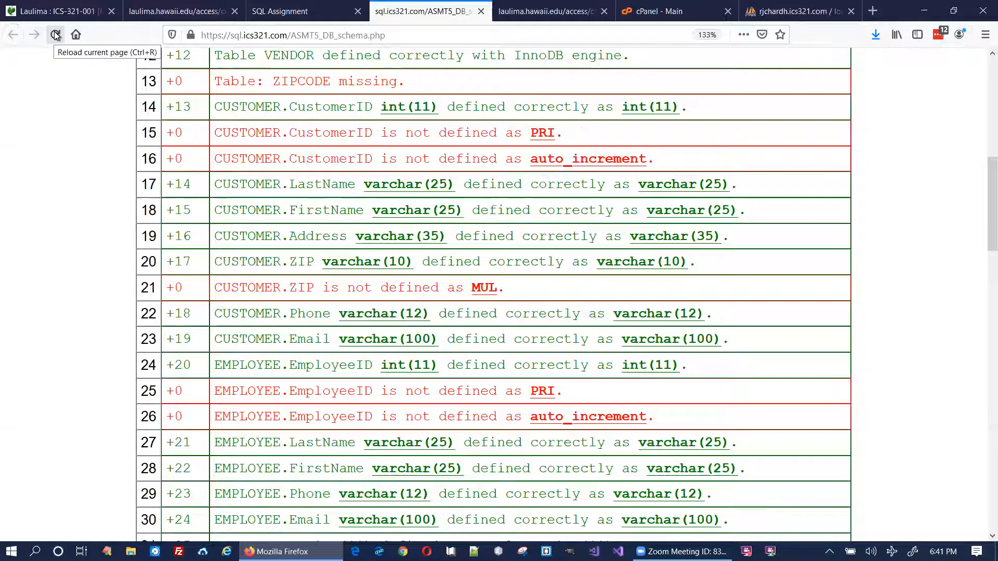
click(304, 37)
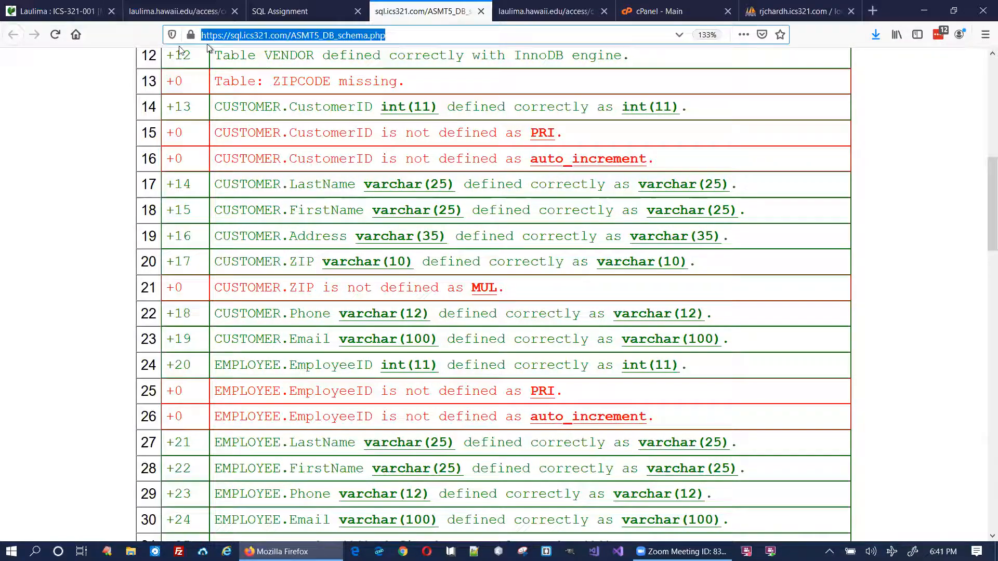
click(55, 34)
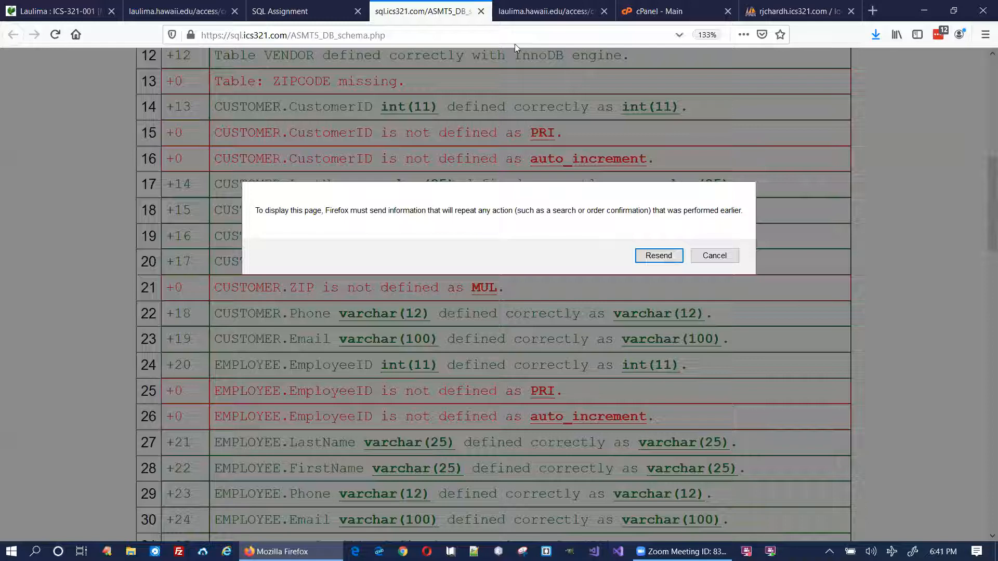
click(667, 256)
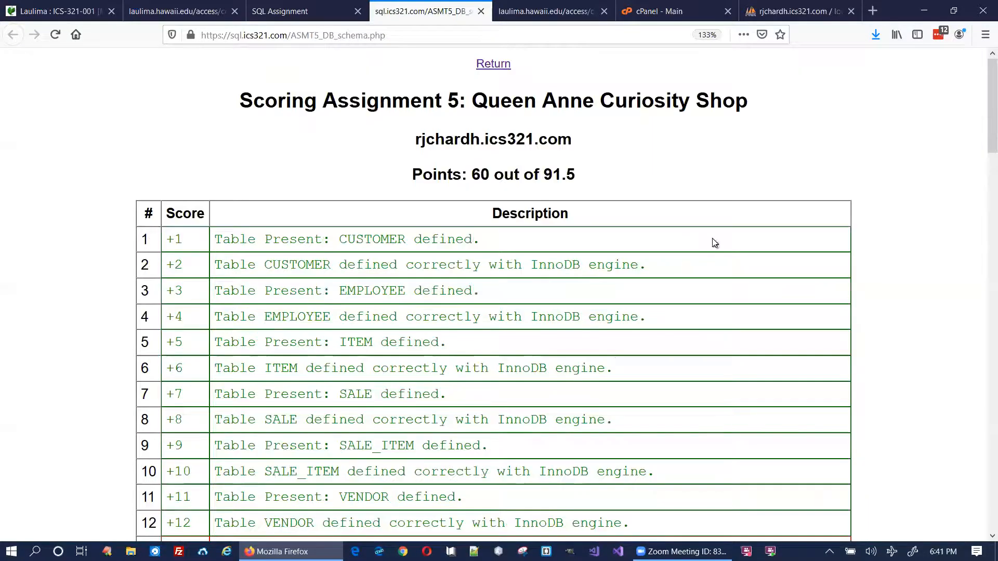
double_click(480, 175)
click(711, 218)
Step: Read through the scoring report for columns not defined as MUL and for missing foreign keys
scroll(711, 219, down, 10)
scroll(711, 217, up, 5)
double_click(327, 174)
scroll(328, 192, down, 12)
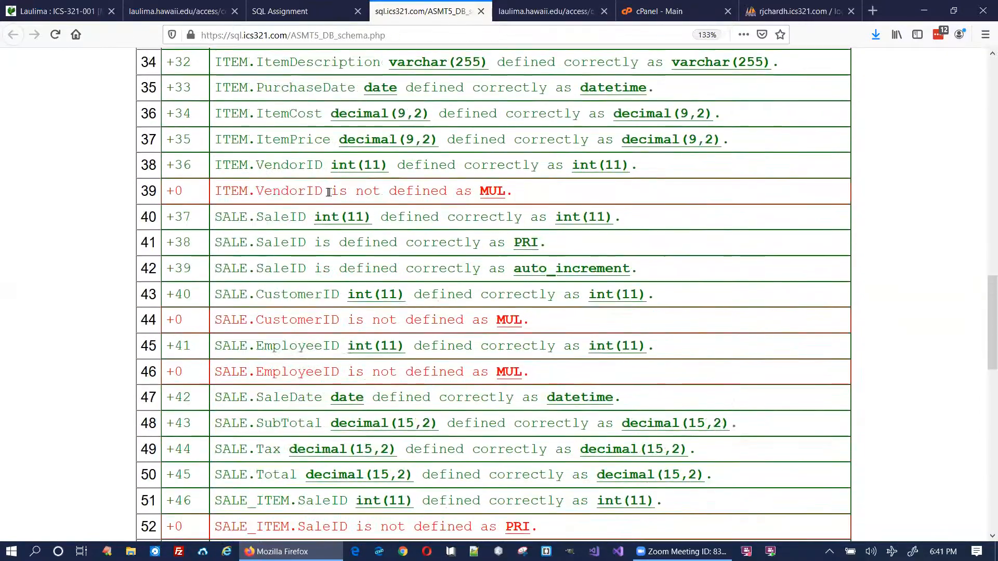
scroll(327, 198, down, 2)
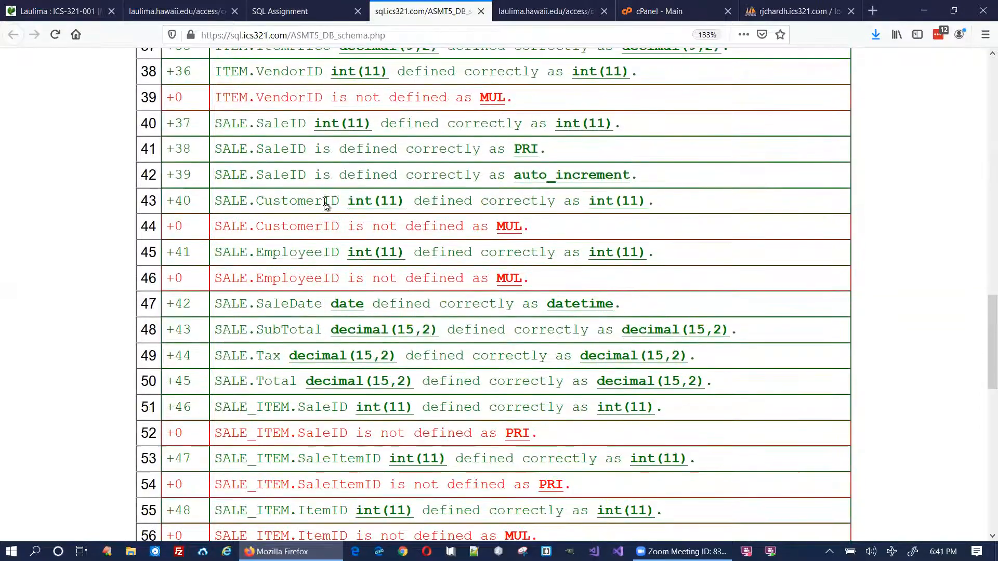
double_click(286, 98)
click(633, 157)
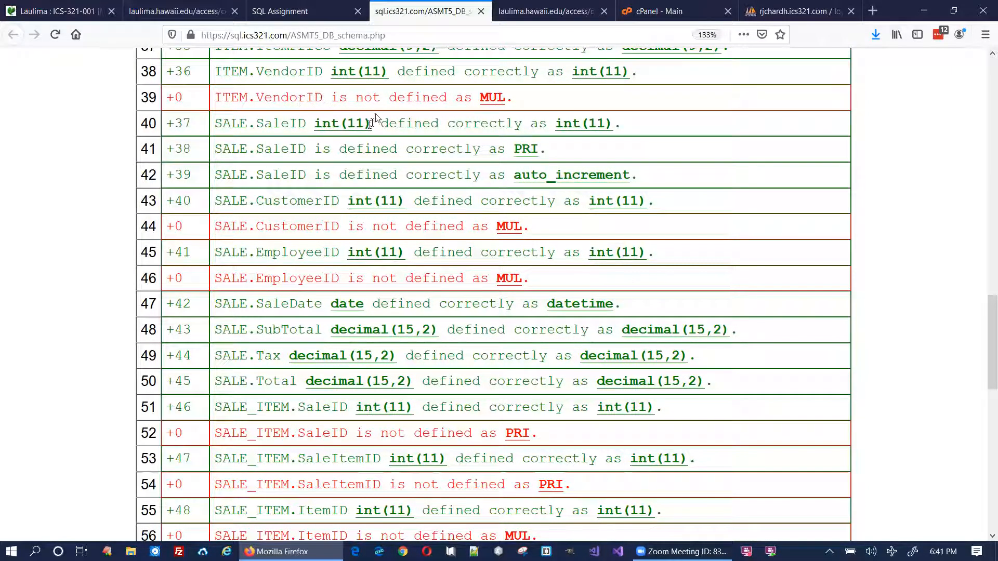
drag(477, 104, 513, 102)
click(506, 227)
scroll(519, 234, down, 10)
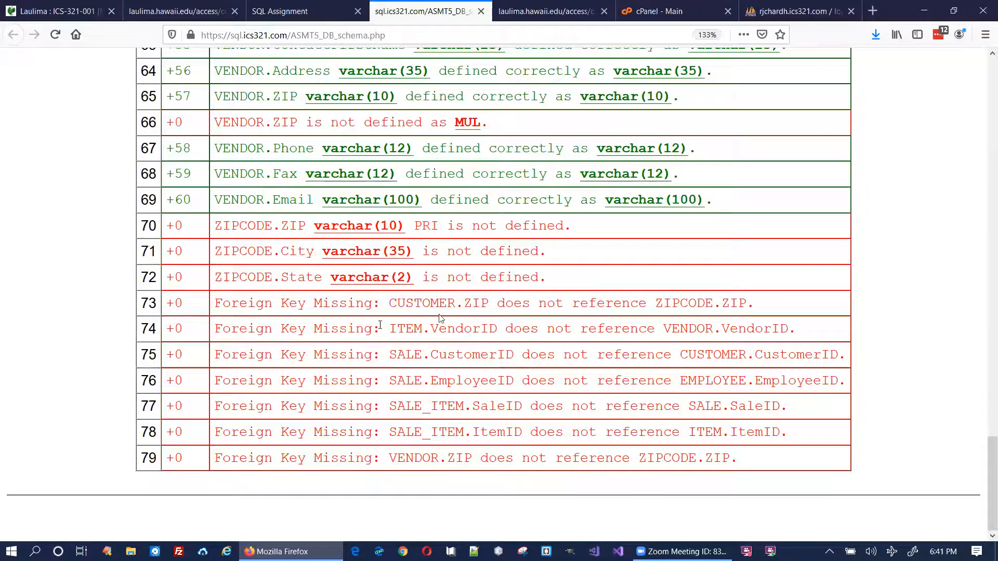
scroll(629, 304, up, 8)
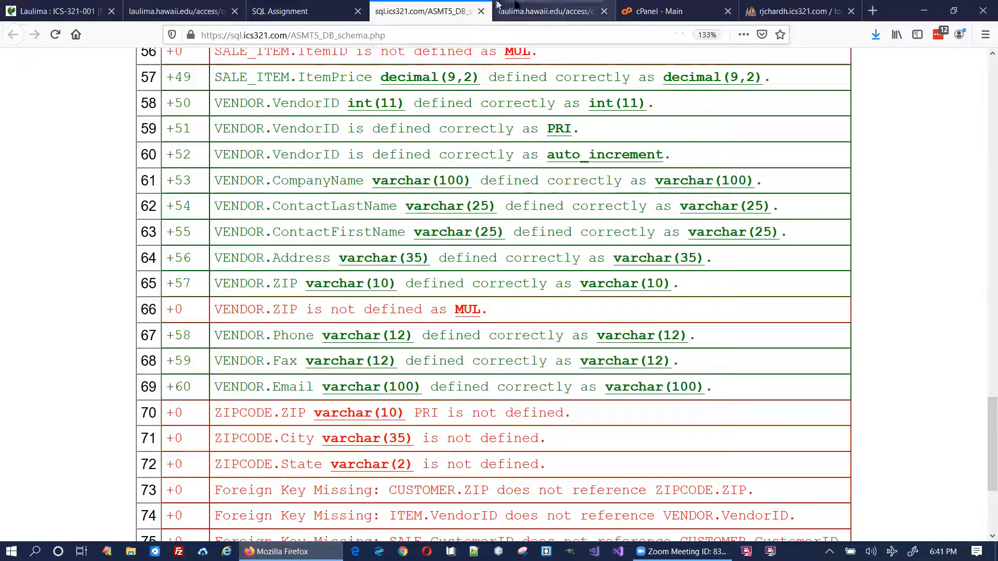
Step: Return to phpMyAdmin and inspect the CUSTOMER, EMPLOYEE and ITEM table structures for foreign-key columns
click(771, 12)
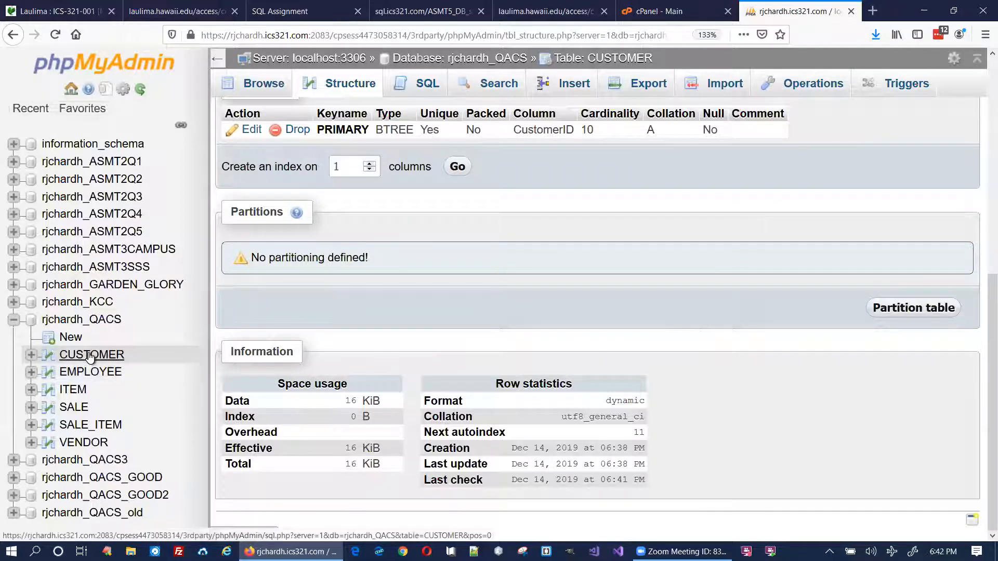
click(49, 357)
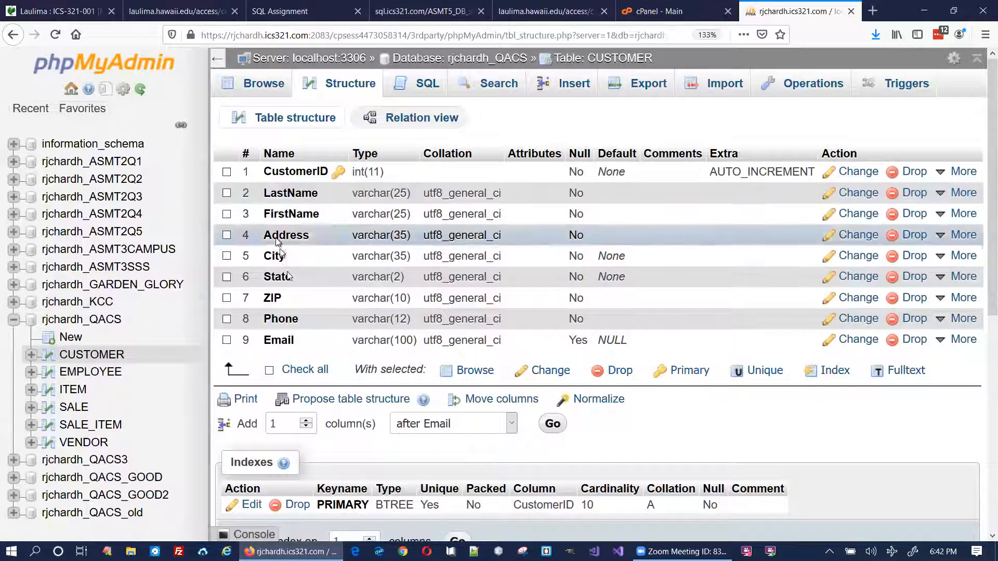
click(61, 373)
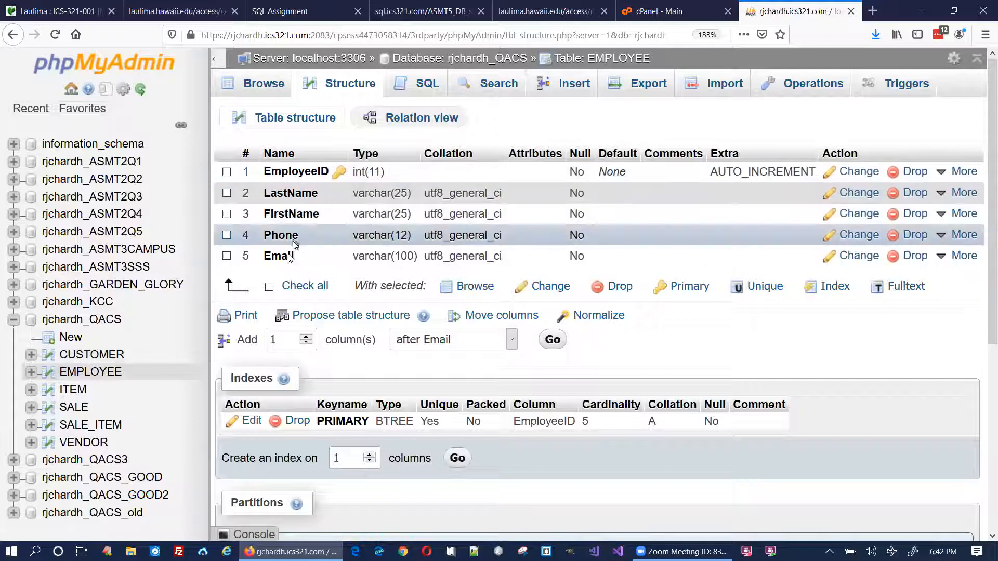
click(72, 389)
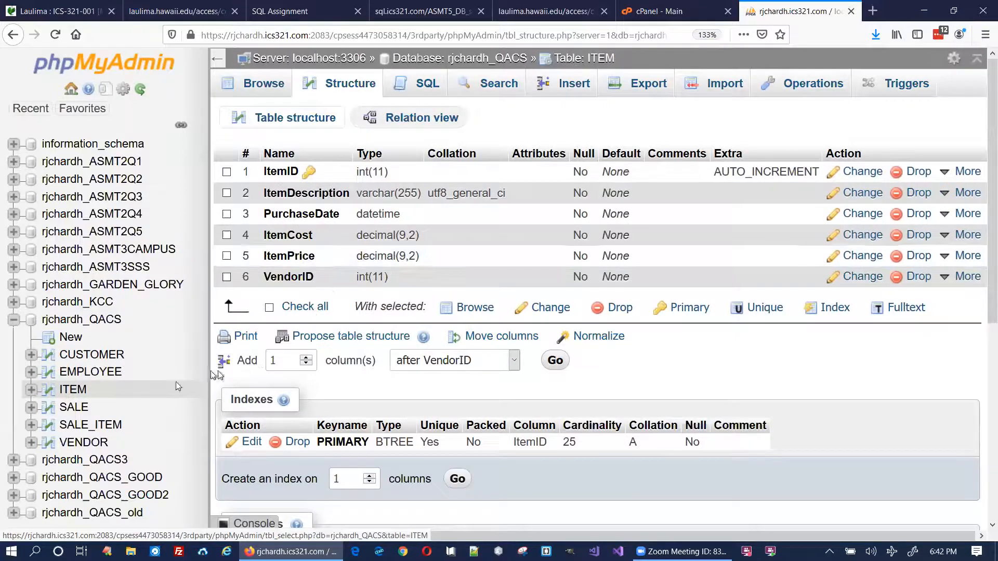
Step: Add and save a foreign key from ITEM's VendorID to VENDOR's VendorID in the QACS database, then return to the database's table list
click(353, 84)
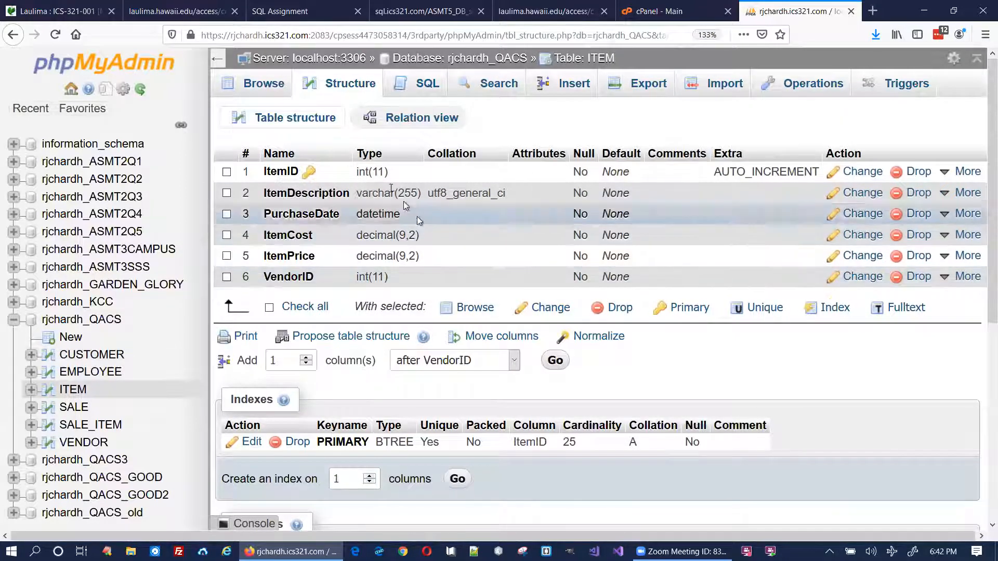
click(437, 120)
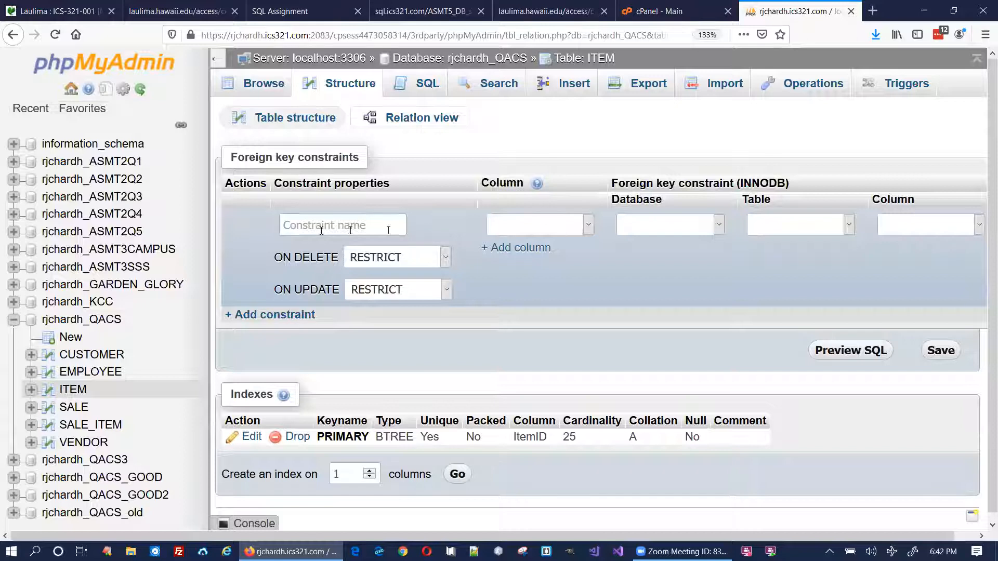
click(588, 226)
click(549, 373)
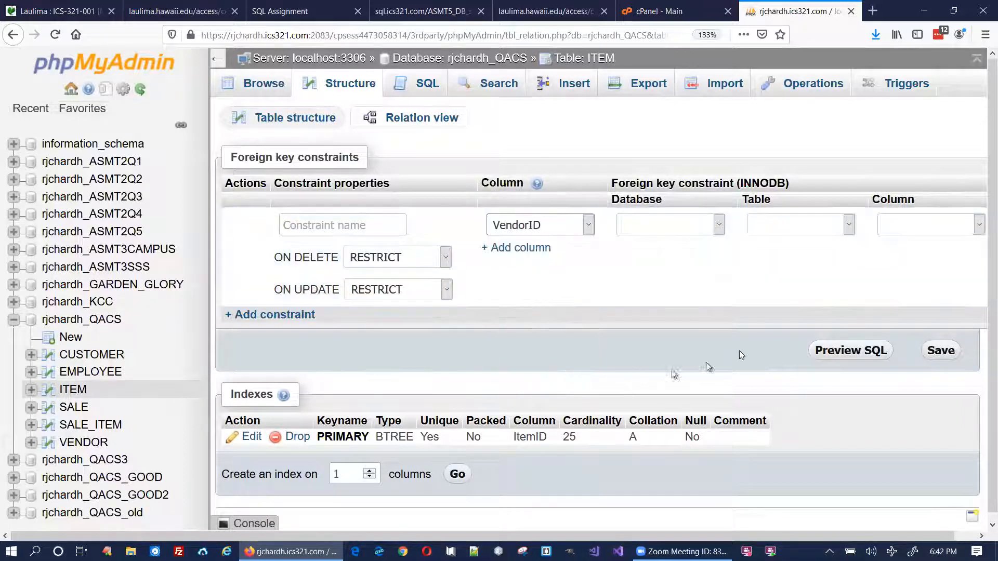
click(722, 227)
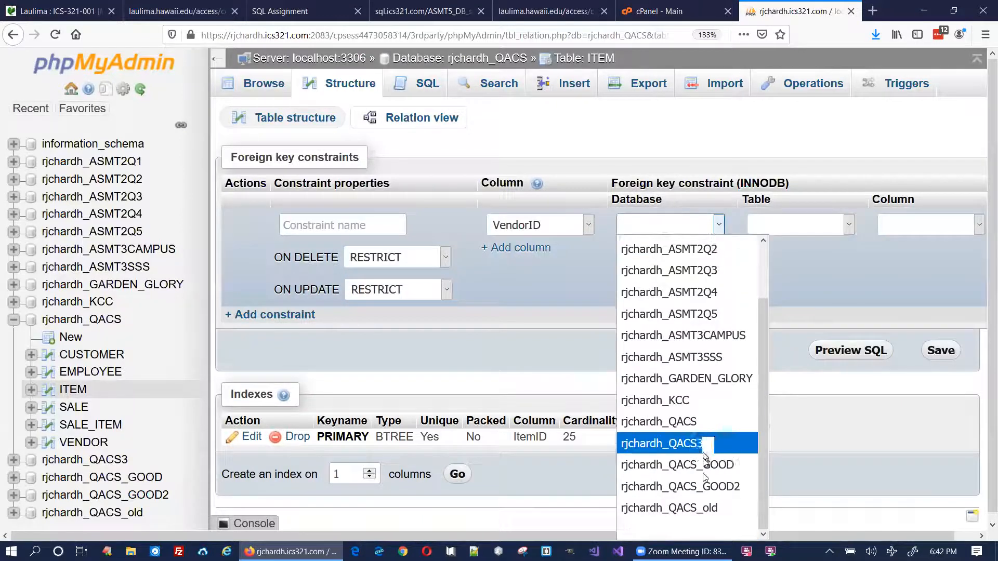
click(691, 429)
click(826, 232)
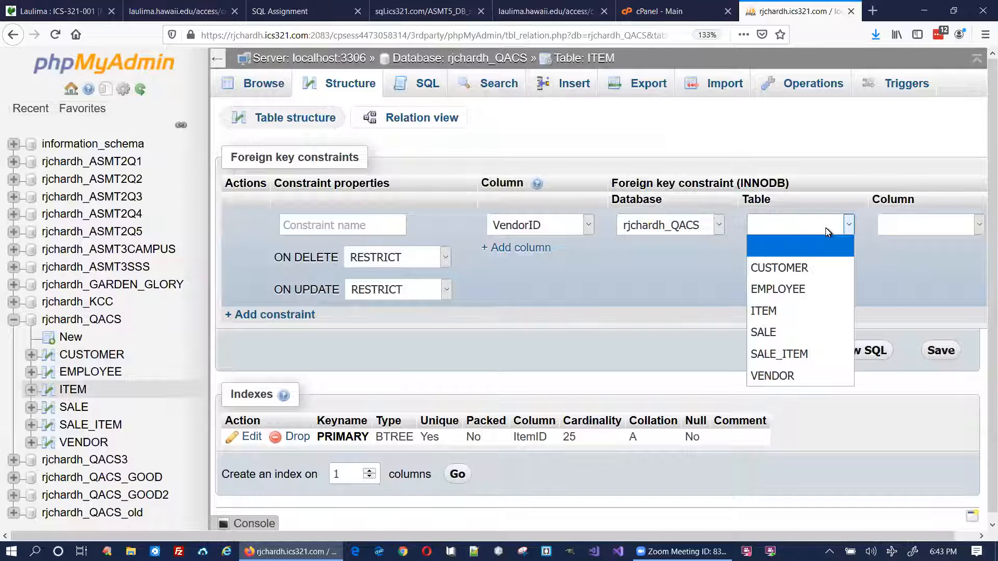
click(773, 375)
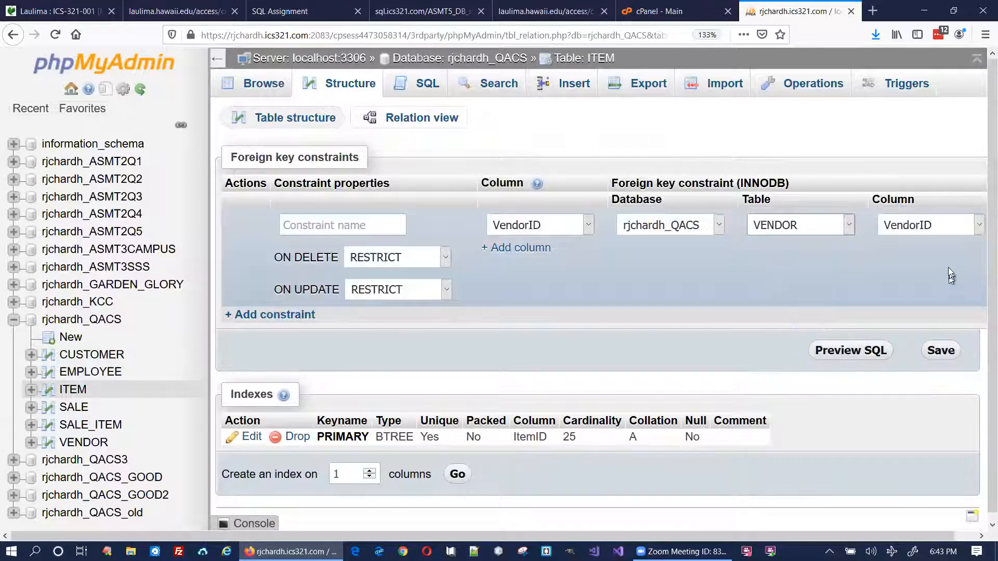
click(927, 227)
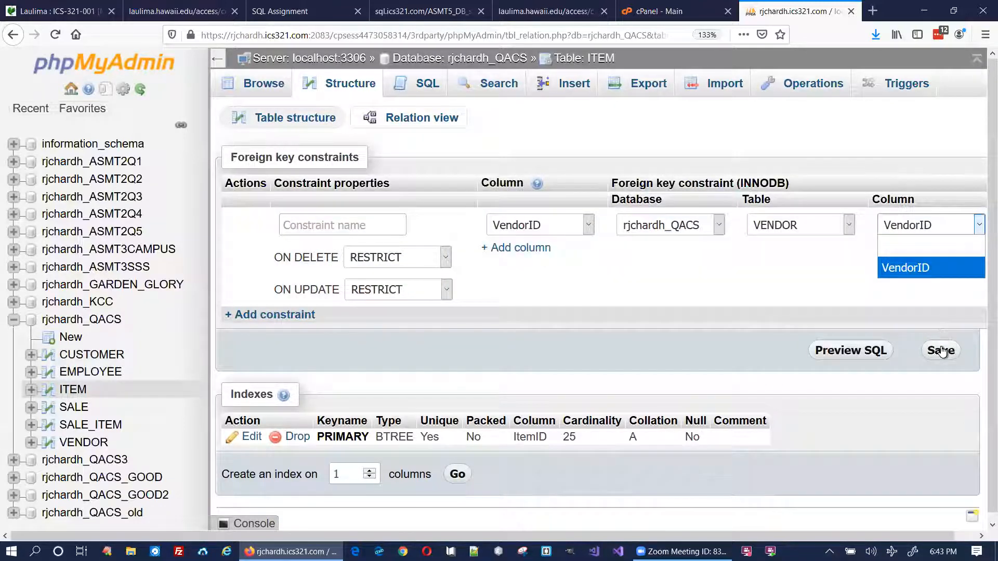
click(941, 351)
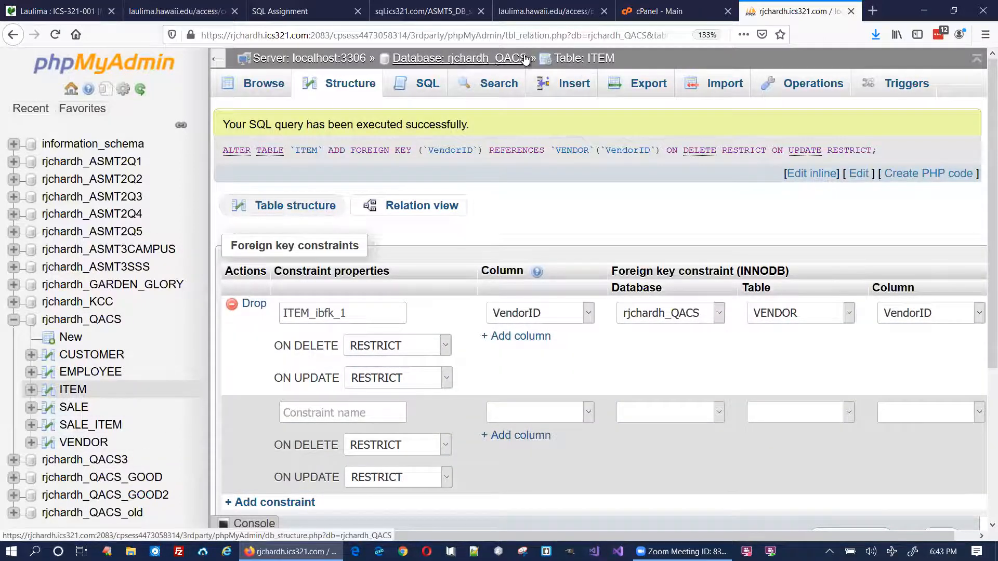
click(498, 62)
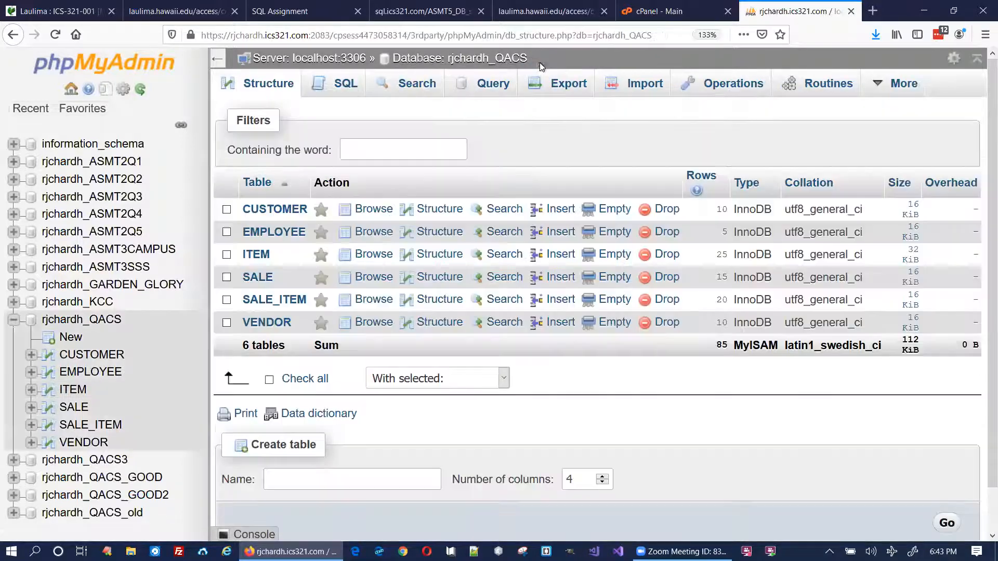
Step: Check ITEM's structure, then add and save a foreign key from SALE's CustomerID to CUSTOMER's CustomerID in the QACS database
click(428, 254)
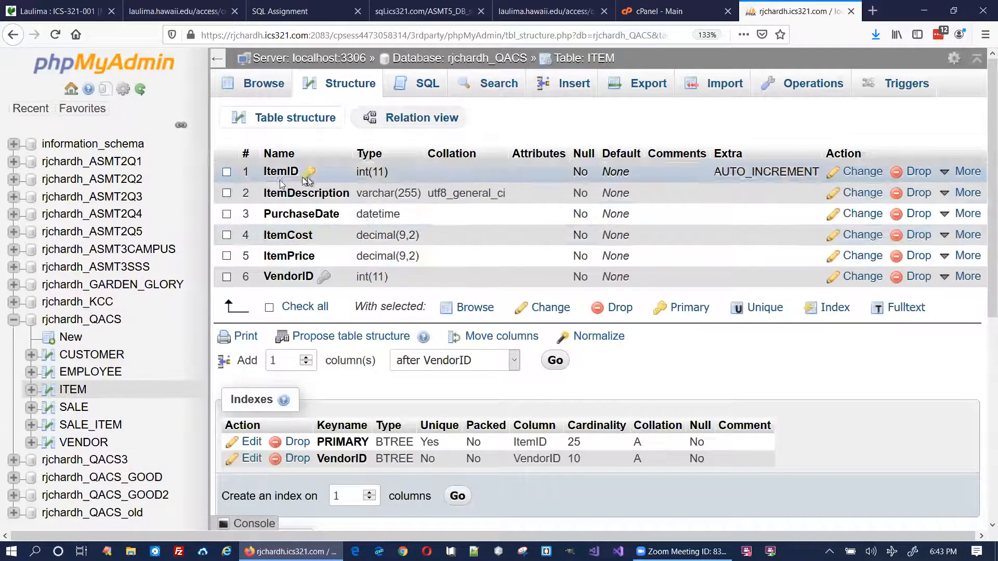
click(61, 409)
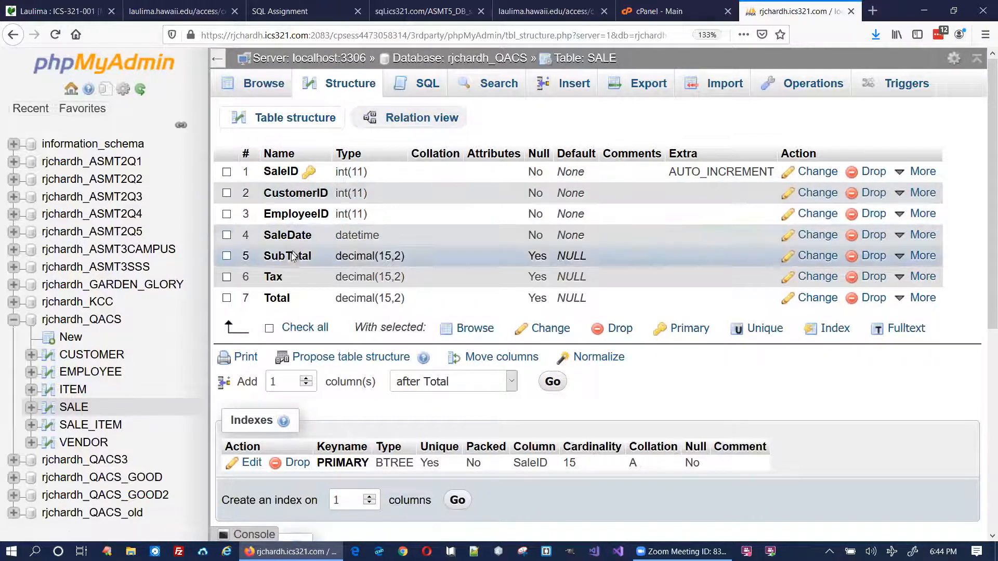
click(421, 117)
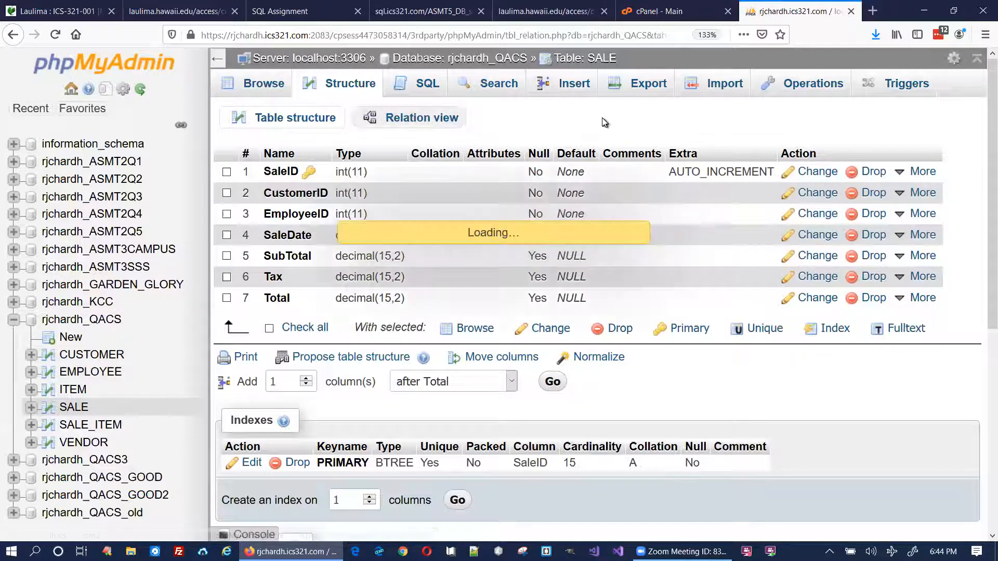
click(581, 225)
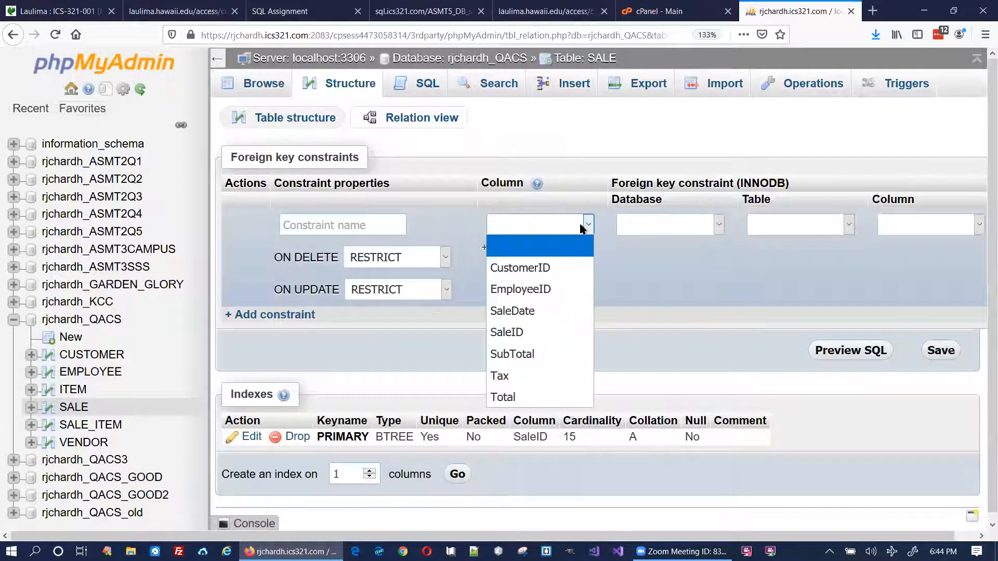
click(574, 261)
click(677, 225)
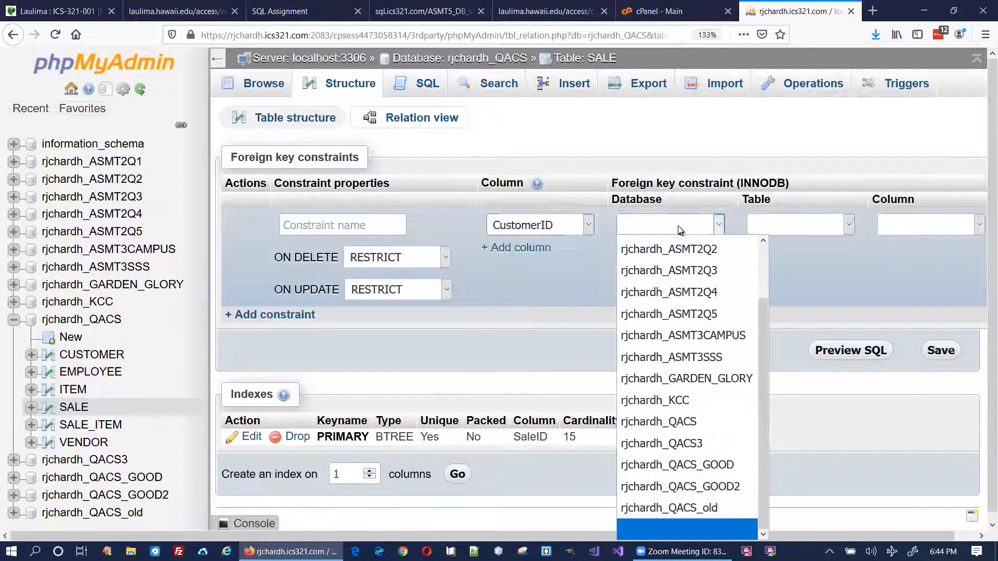
click(689, 422)
click(849, 226)
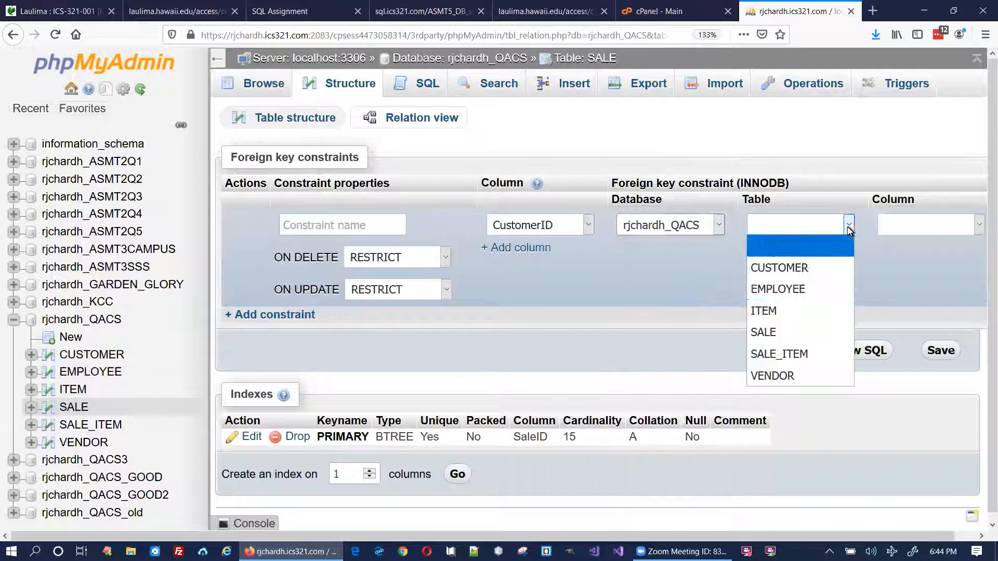
click(824, 268)
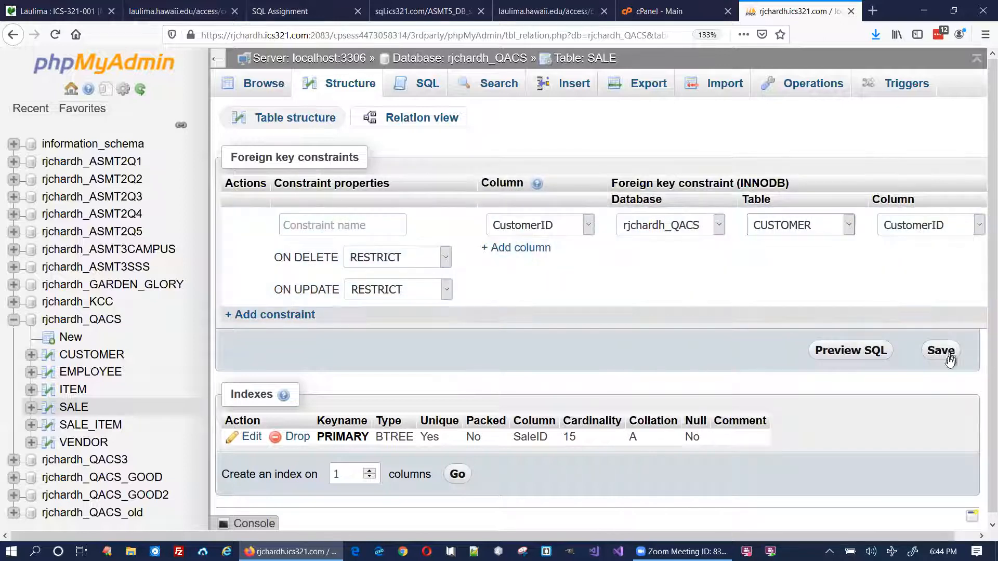
click(941, 351)
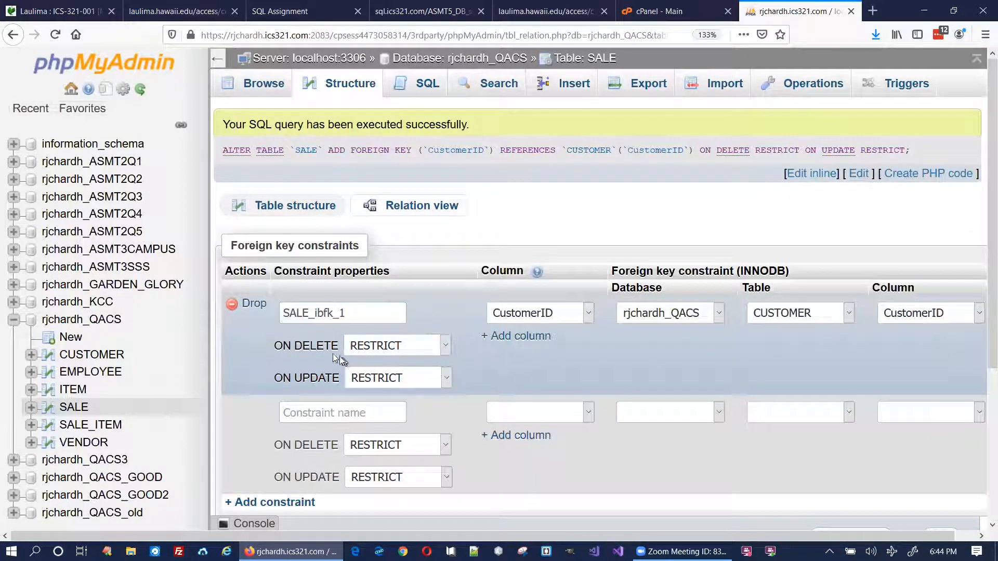
Step: Define a second foreign key on SALE from EmployeeID to EMPLOYEE's EmployeeID in the QACS database
scroll(478, 332, down, 4)
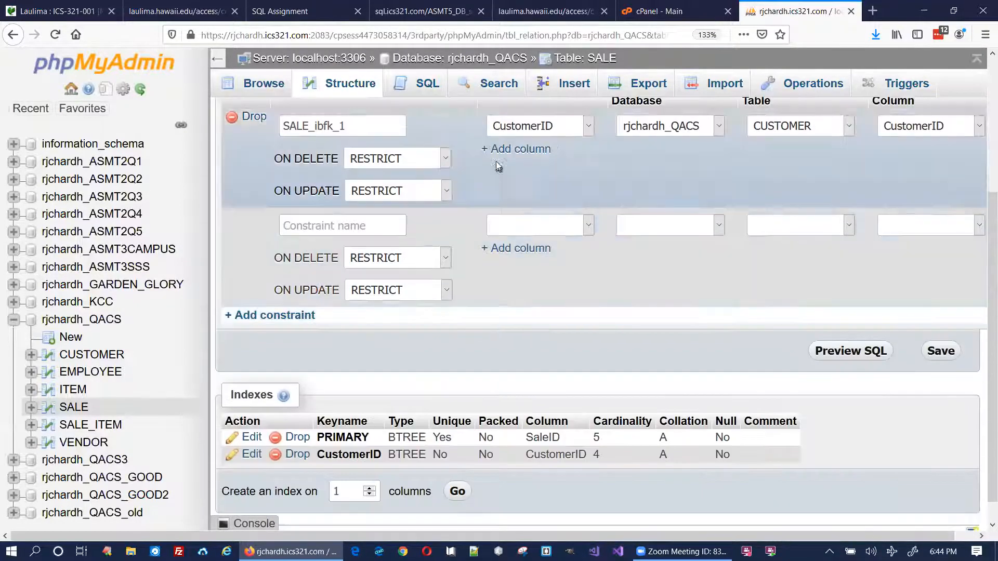
click(575, 229)
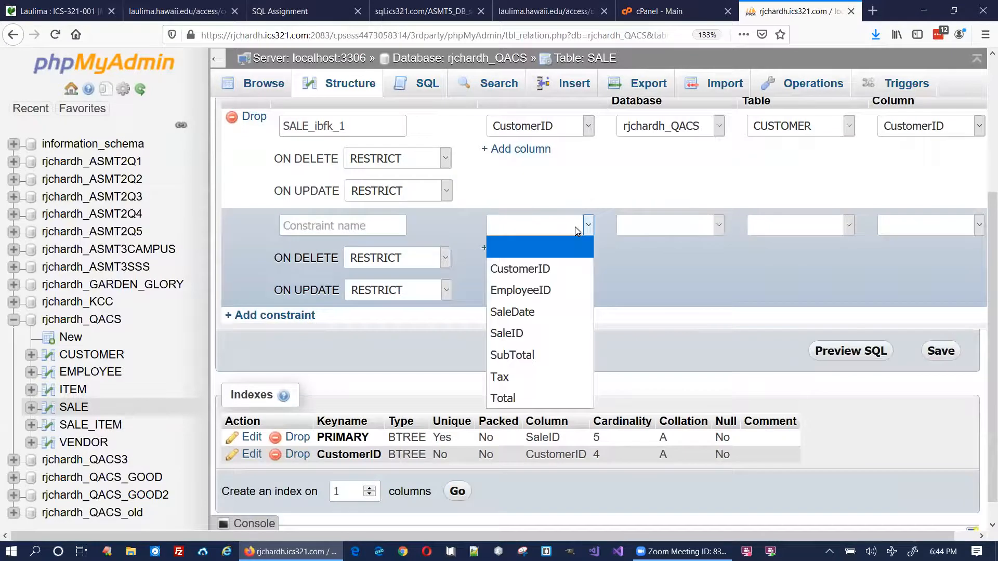
click(567, 285)
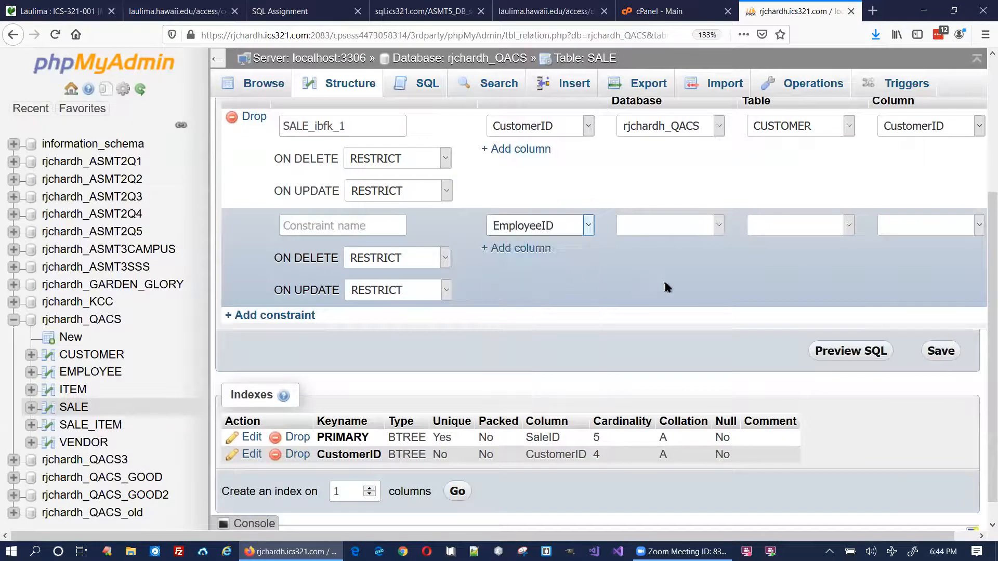
click(708, 230)
click(700, 421)
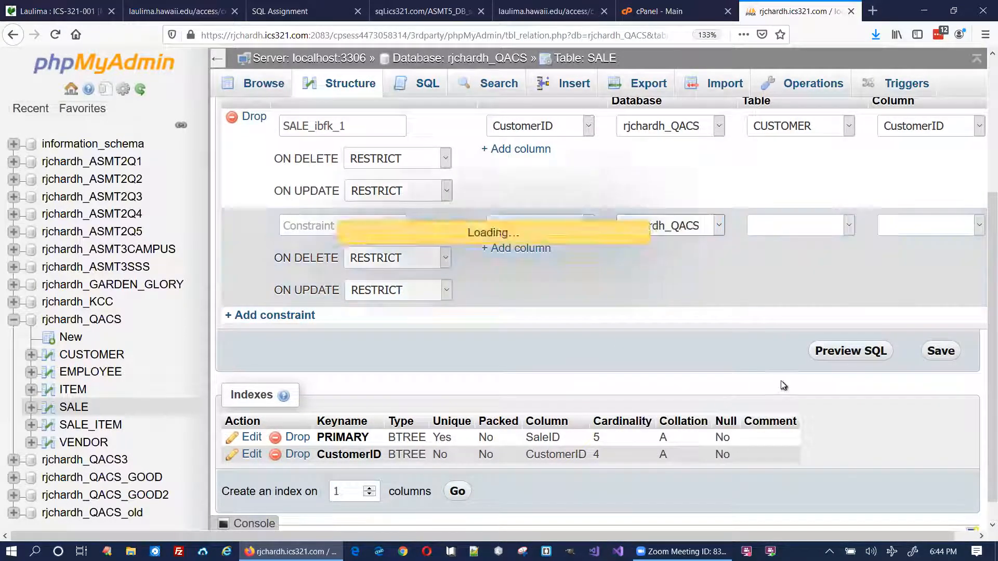
click(842, 233)
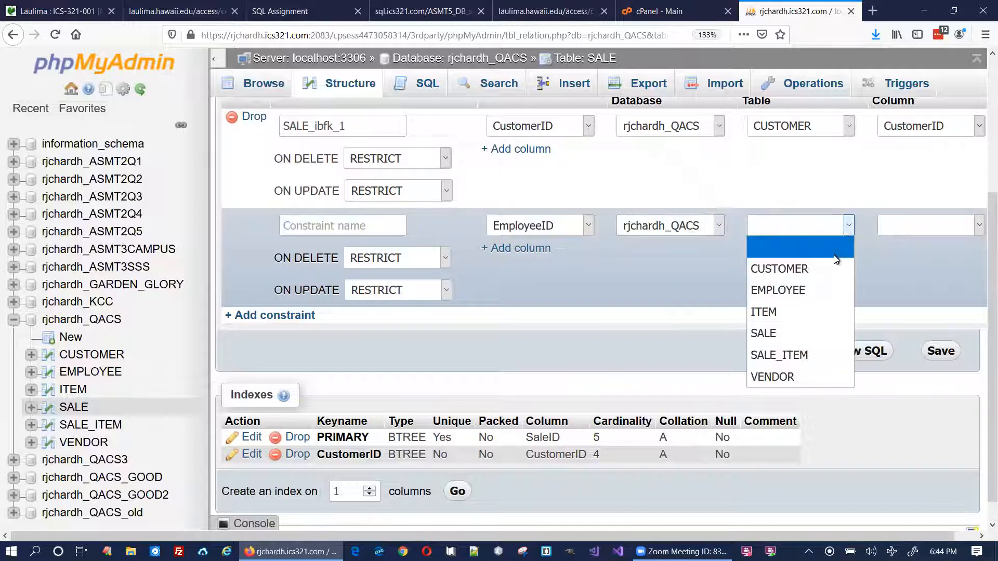
click(830, 285)
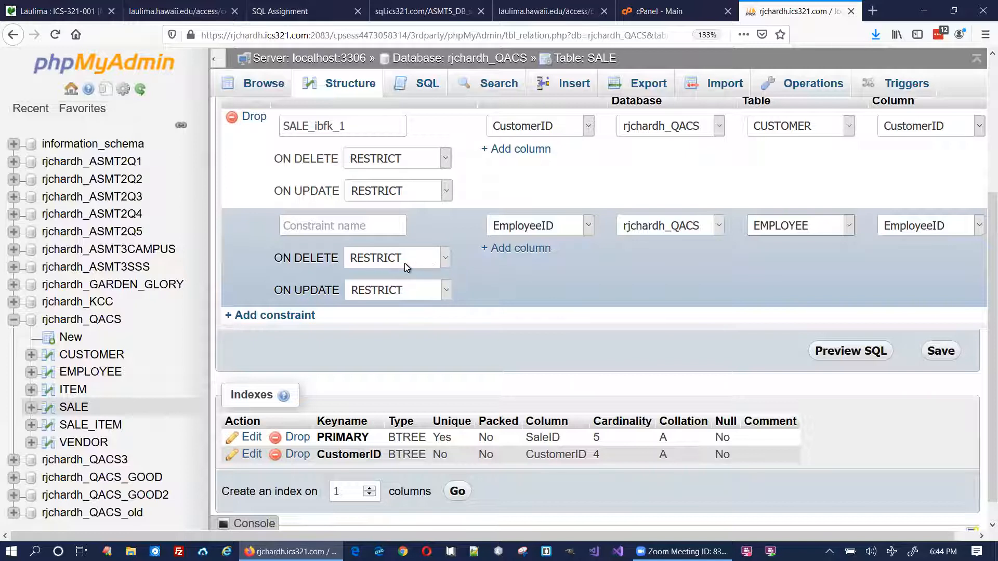
Step: Review the ON DELETE options for SALE's EmployeeID foreign key and save the constraint with RESTRICT
click(444, 260)
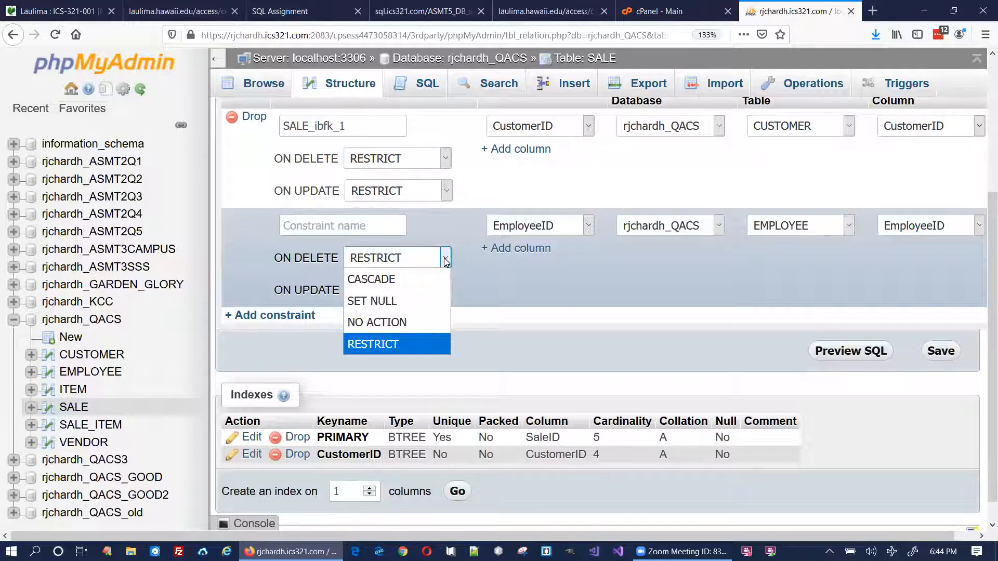
click(445, 262)
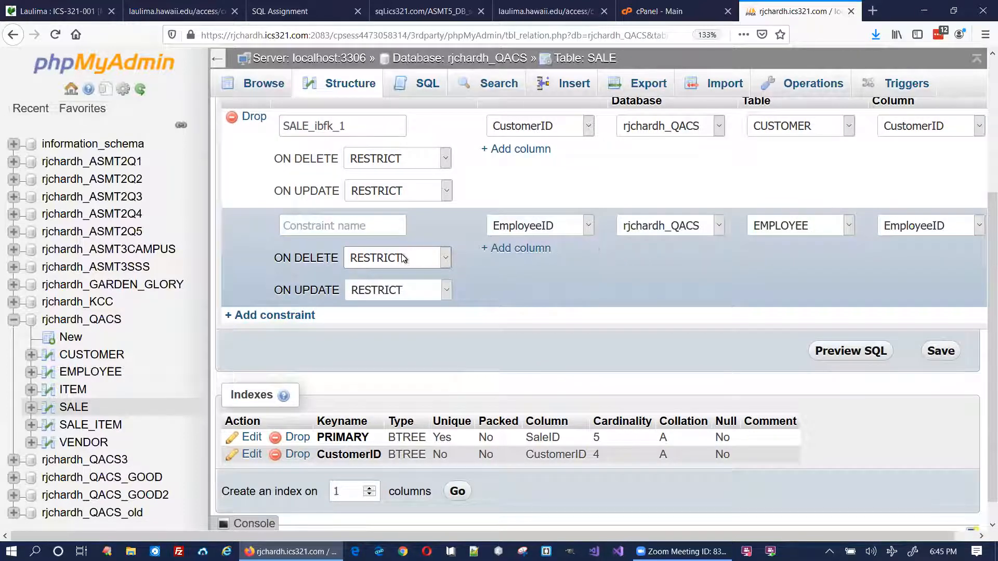
click(445, 259)
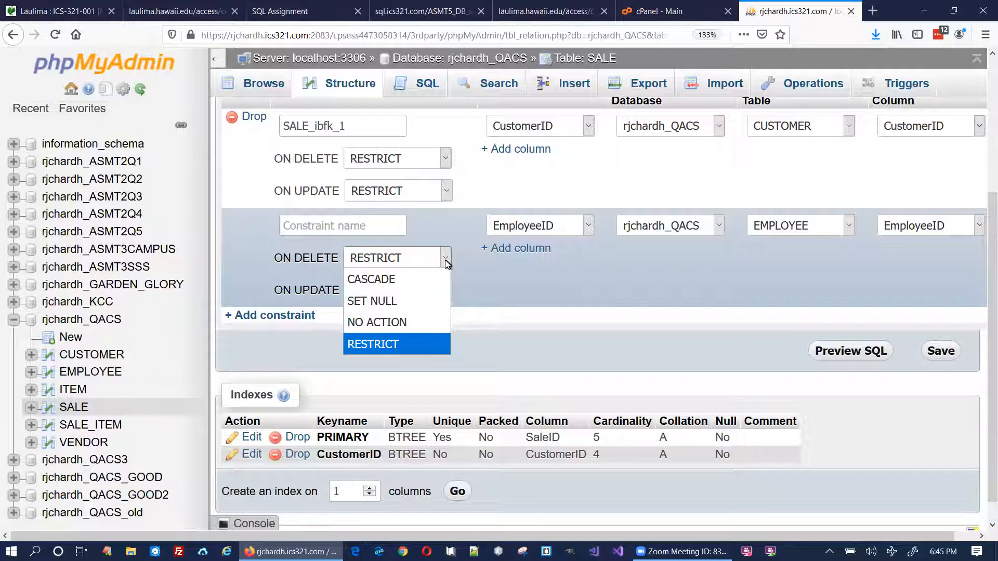
click(446, 263)
click(445, 263)
click(446, 263)
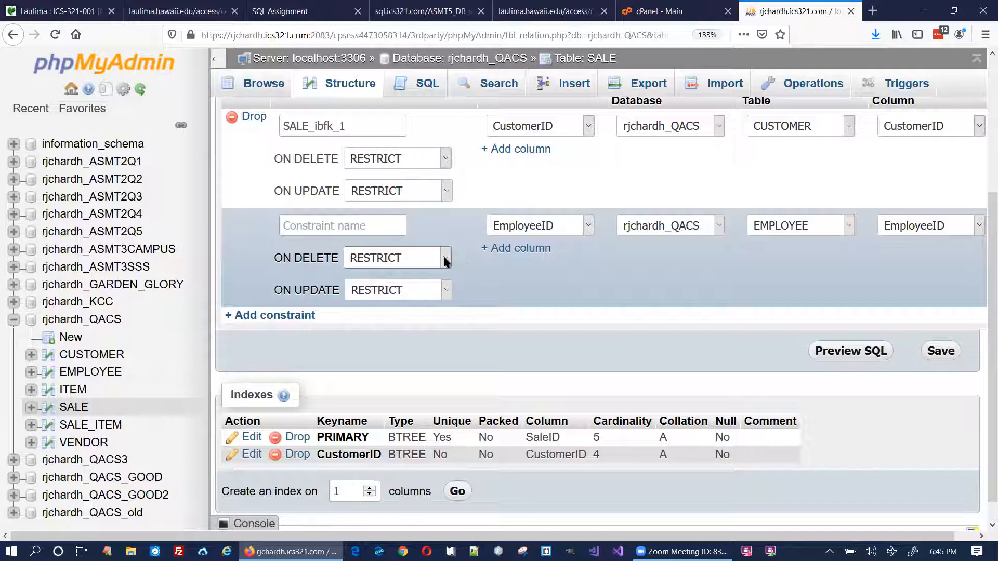
click(941, 351)
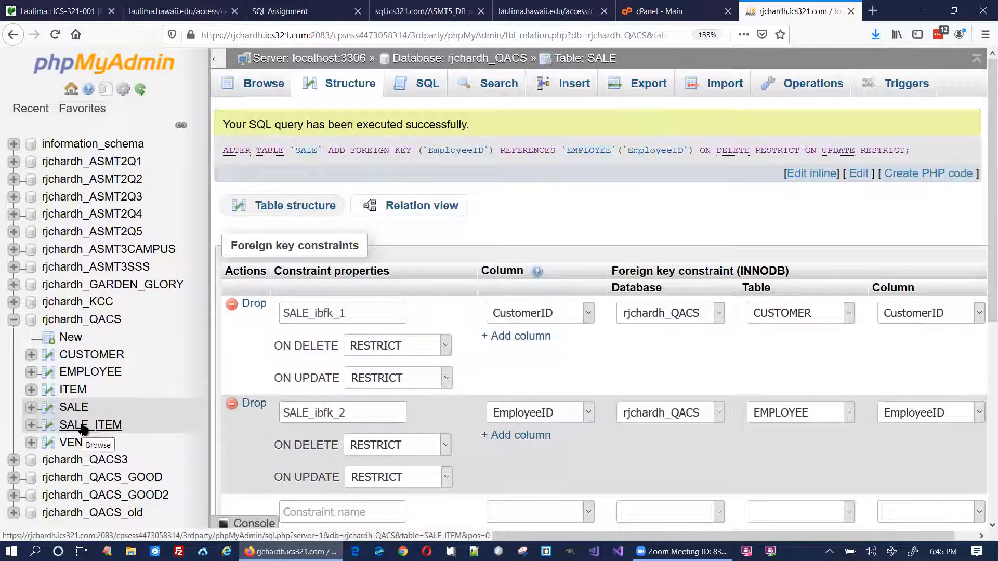
Step: Open the SALE_ITEM table structure and make SaleID and SaleItemID its composite primary key
click(83, 426)
click(49, 426)
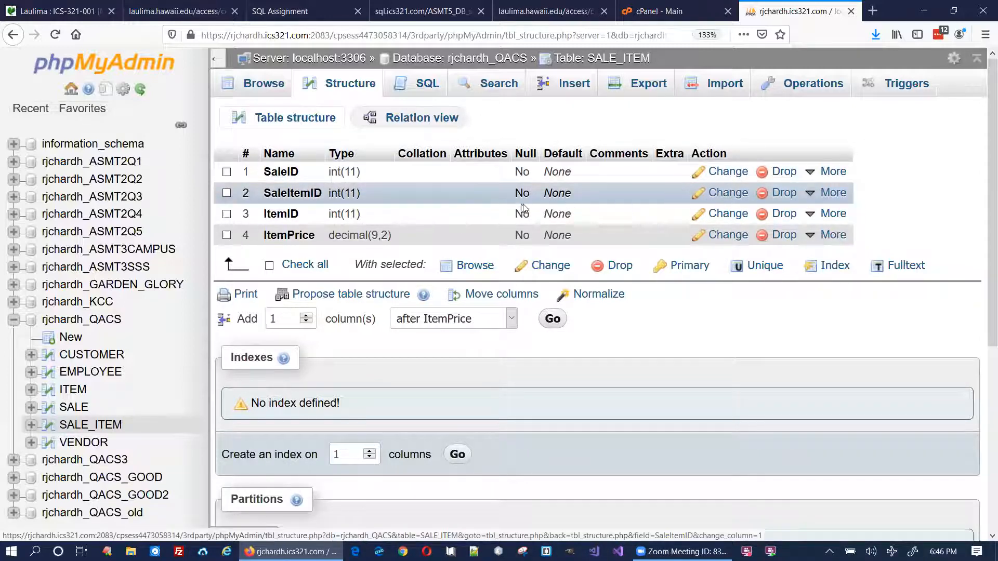
click(226, 173)
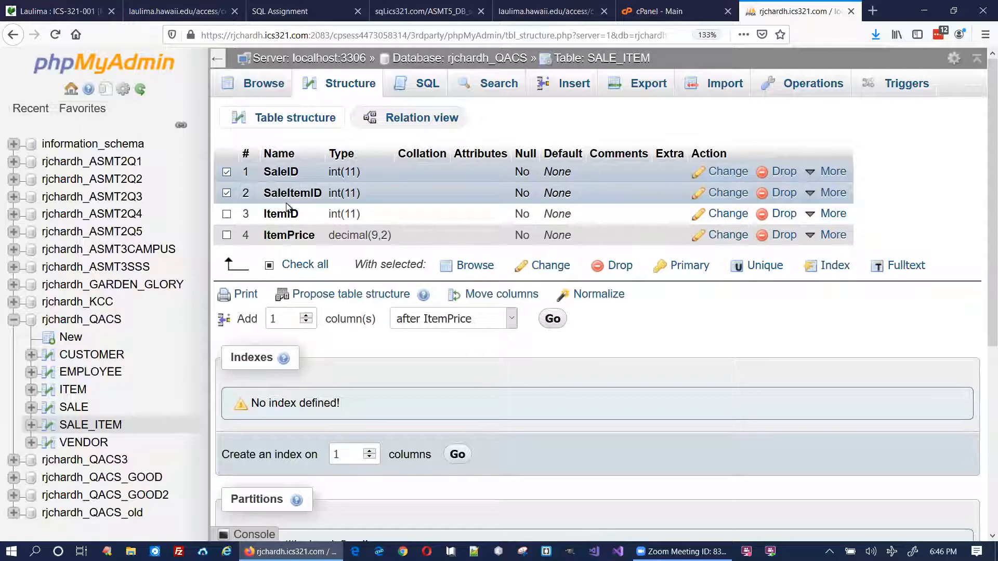
click(690, 267)
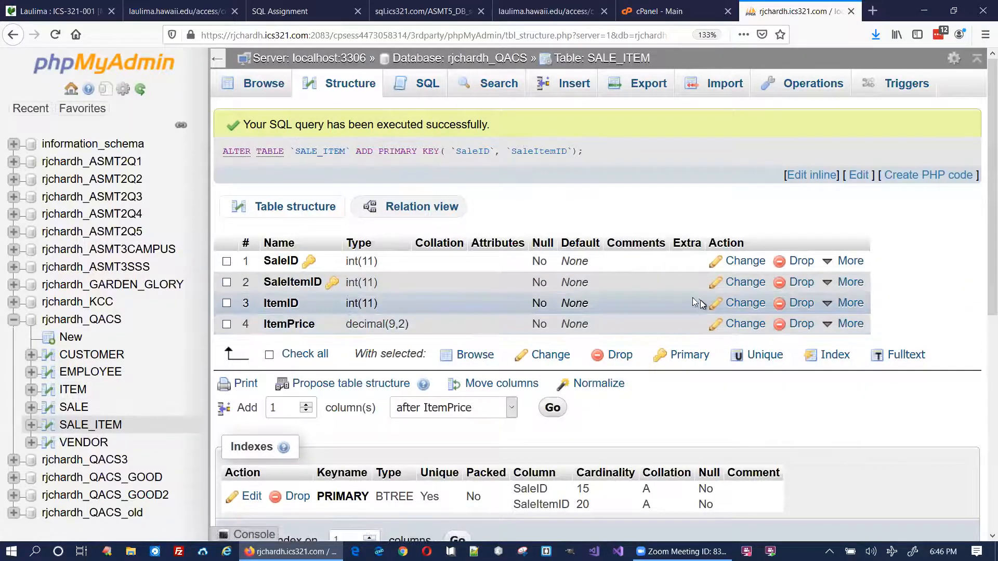
Step: Add and save a foreign key from SALE_ITEM's ItemID to ITEM's ItemID in the QACS database
click(430, 214)
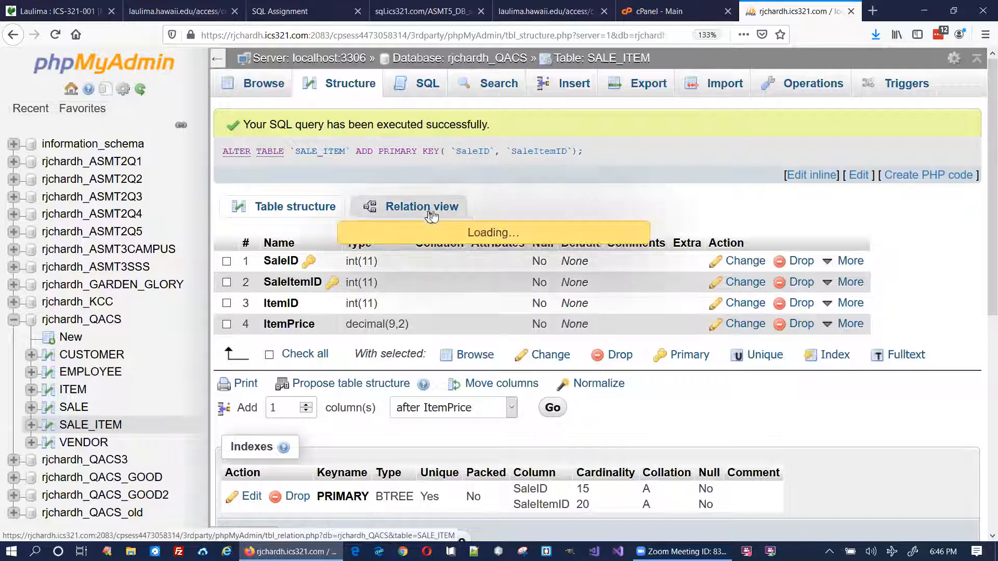
click(577, 234)
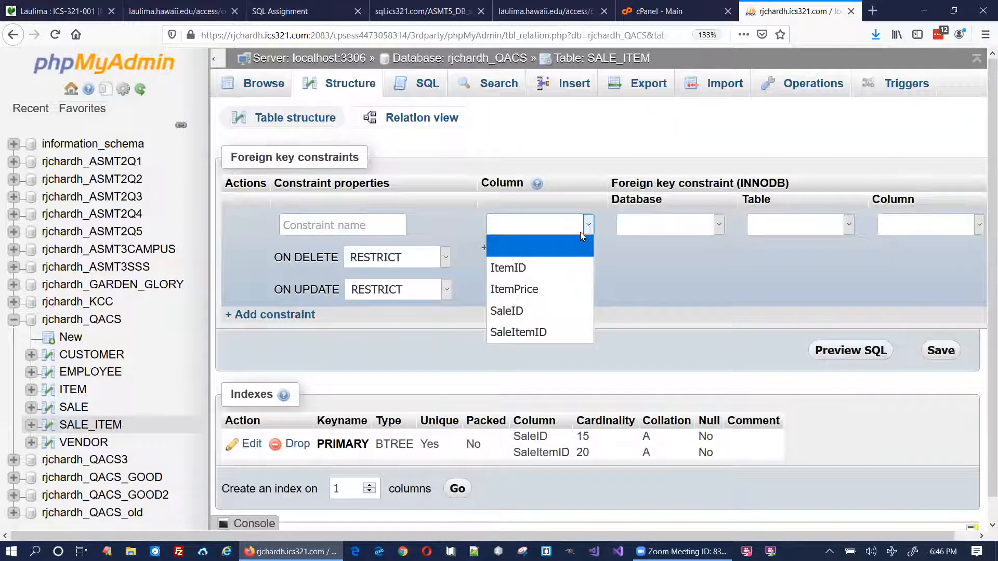
click(569, 273)
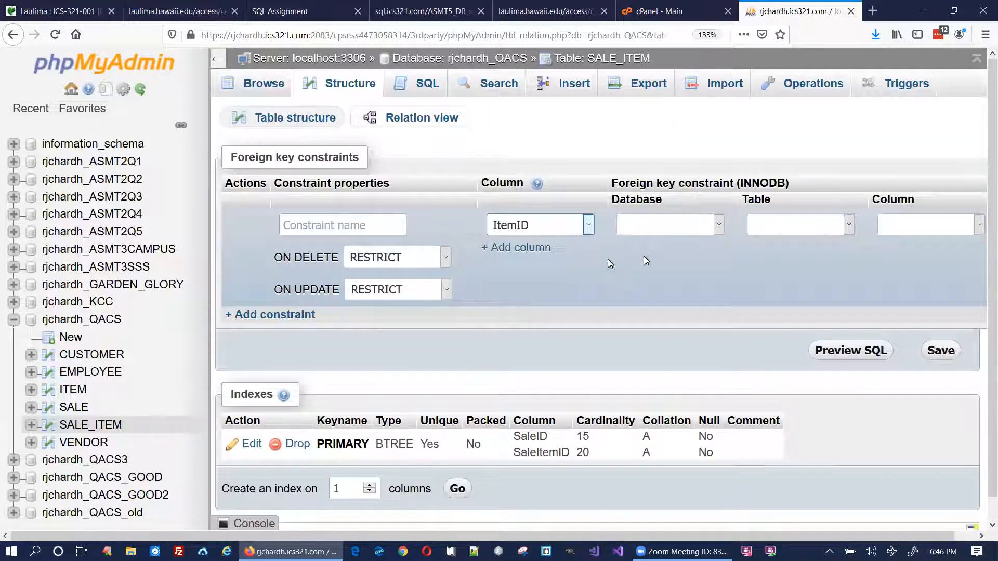
click(720, 225)
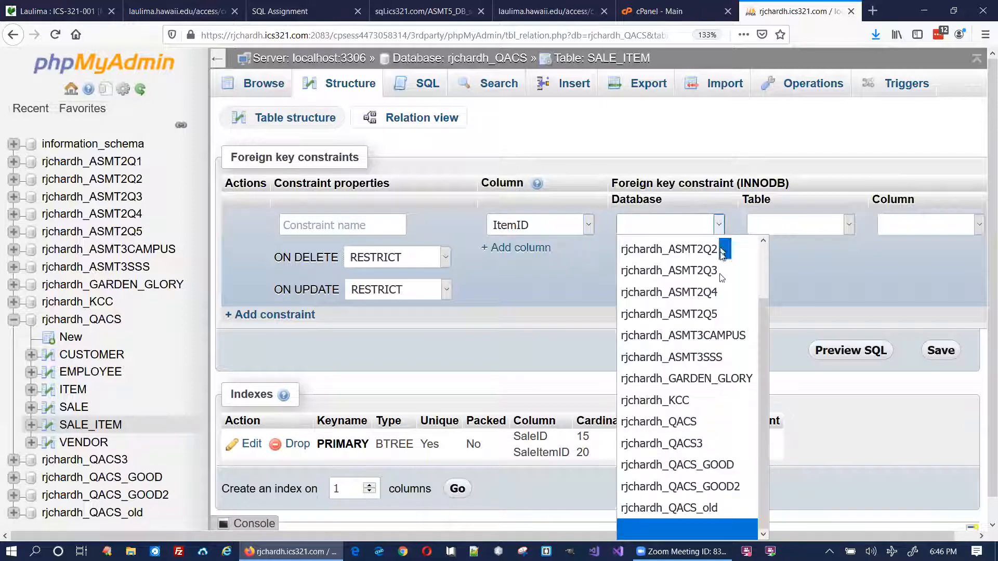
click(716, 422)
click(817, 229)
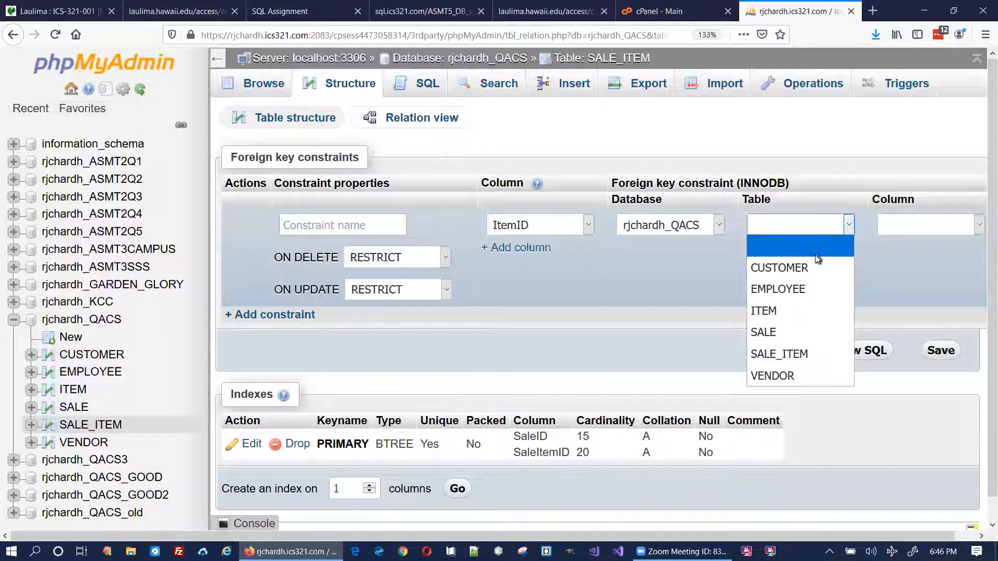
click(808, 317)
click(940, 351)
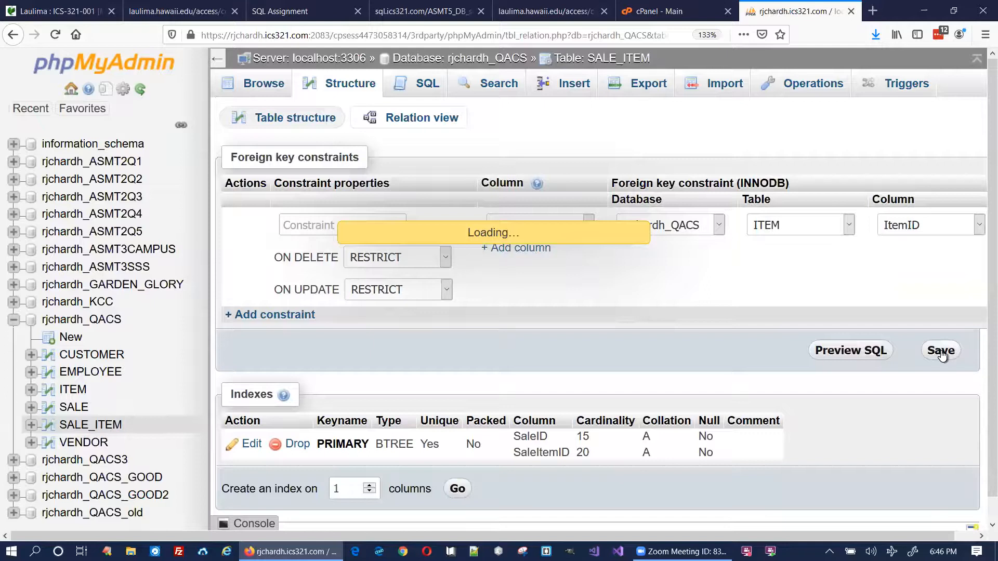
Step: Add and save a foreign key from SALE_ITEM's SaleID to SALE's SaleID in the QACS database, then inspect VENDOR's structure
scroll(675, 327, down, 3)
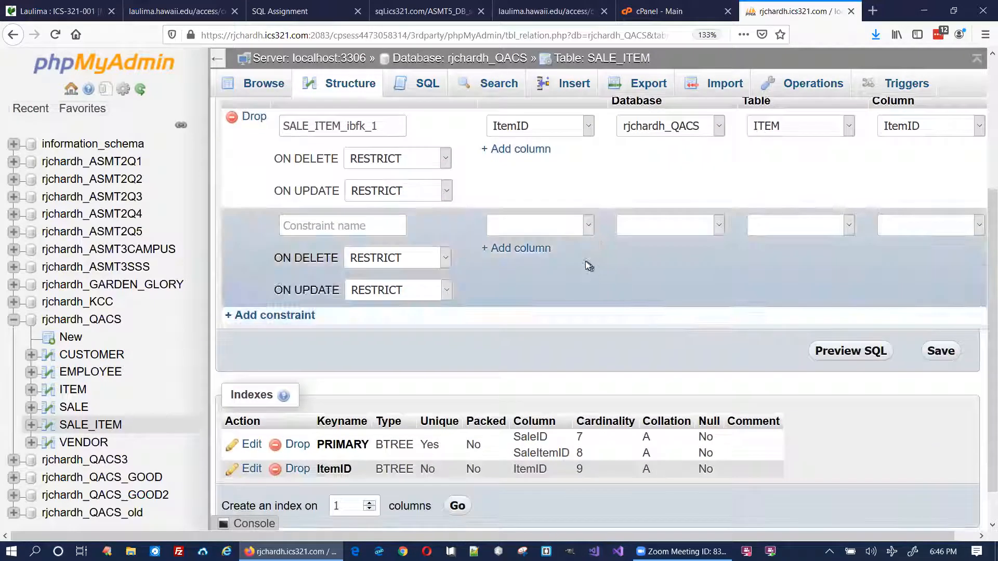
click(588, 225)
click(571, 313)
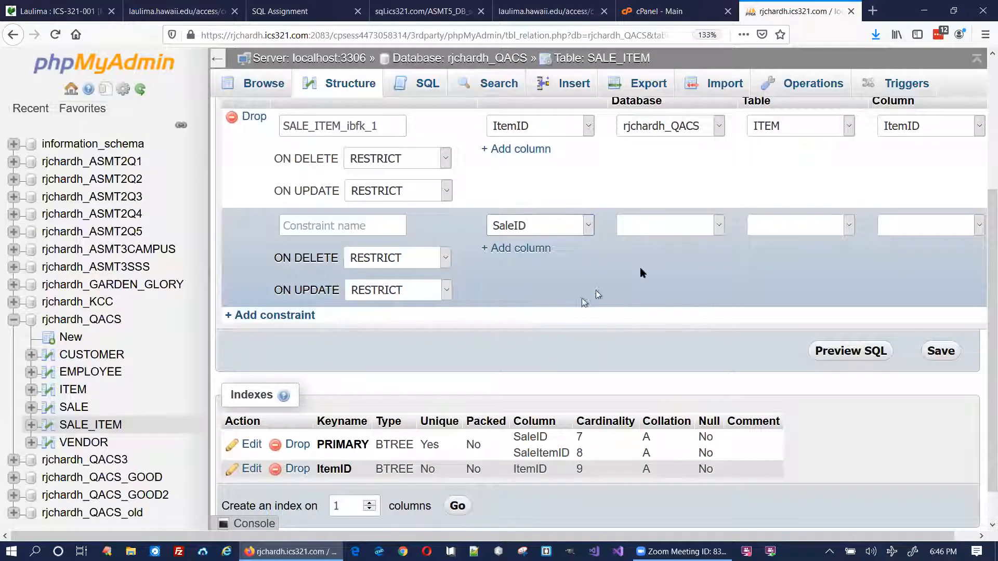
click(687, 228)
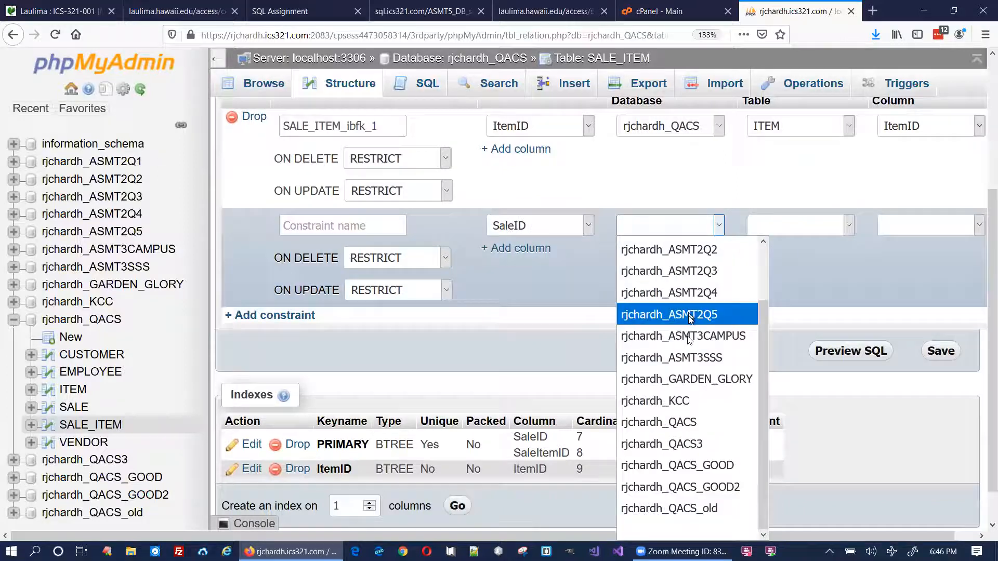
click(689, 415)
click(834, 226)
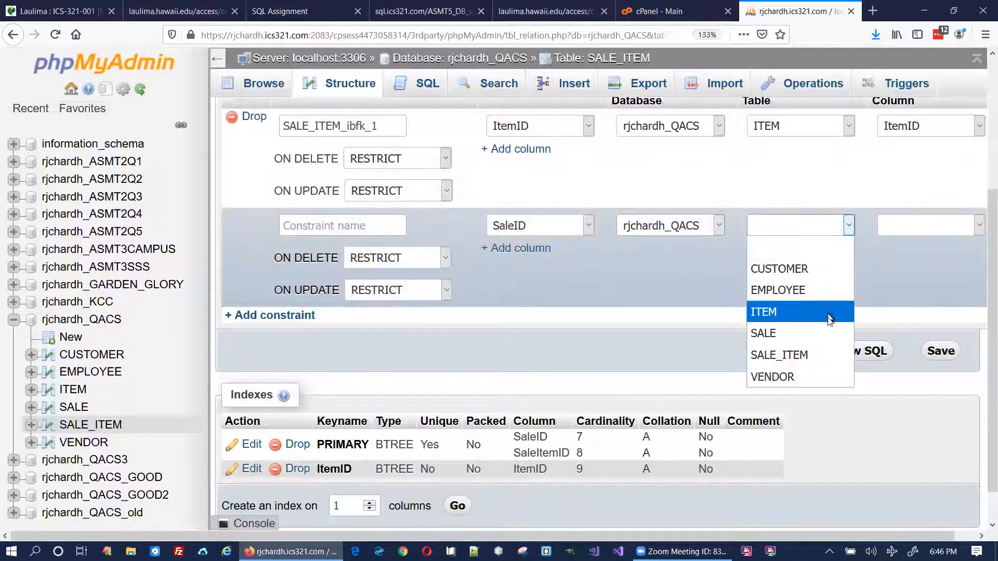
click(827, 333)
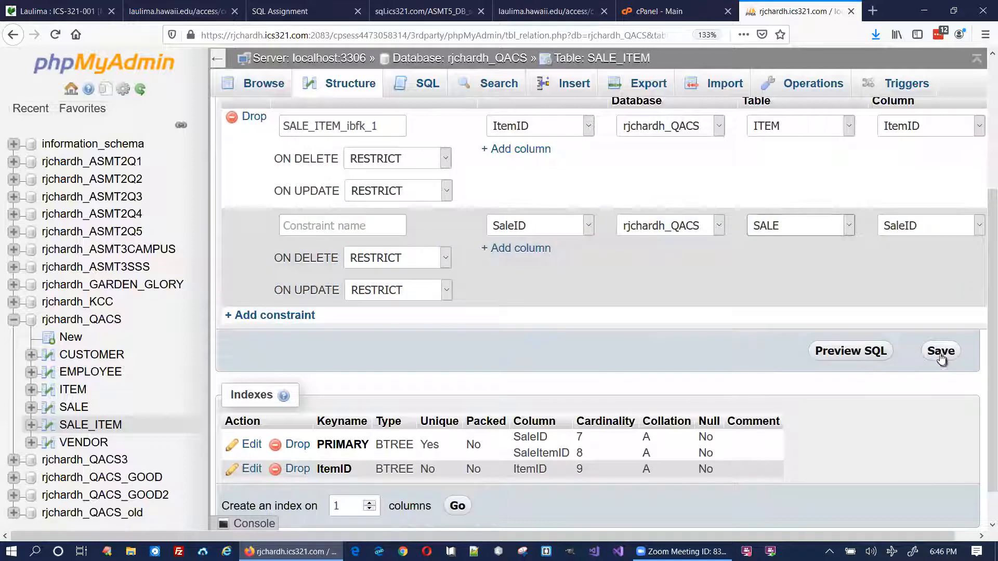
click(941, 355)
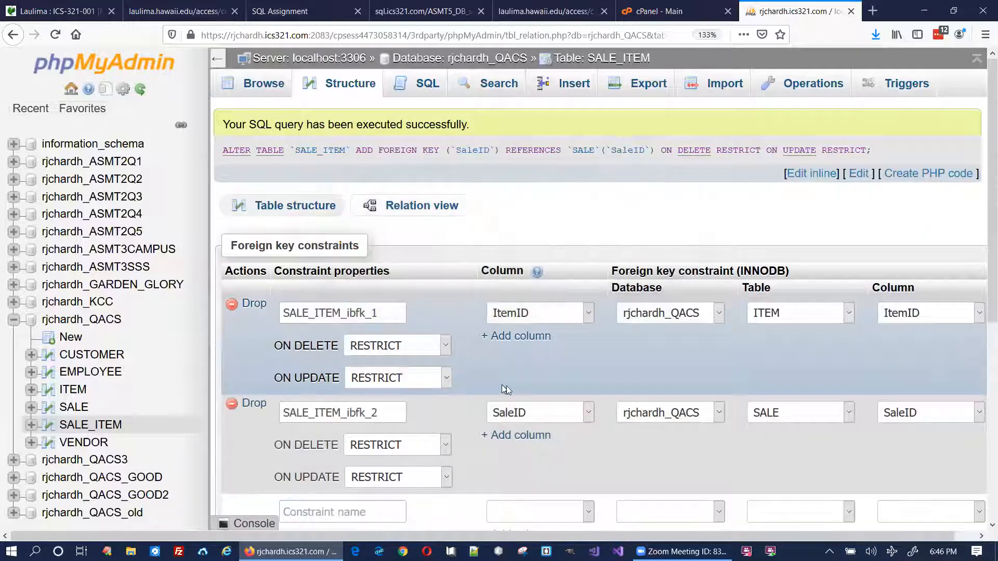
click(51, 445)
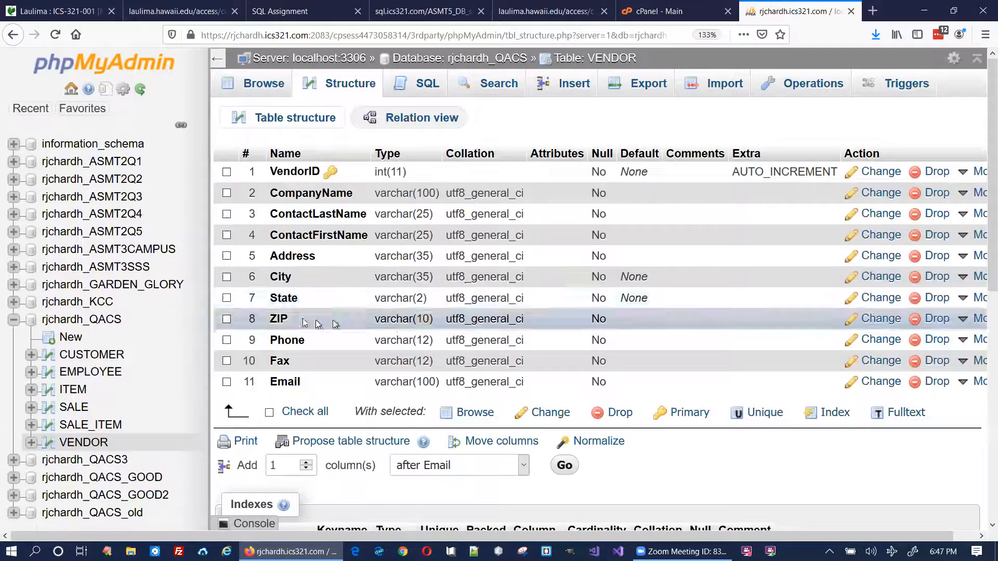
Step: Reload the Assignment 5 scoring page with the form data resent and check the VENDOR, ZIPCODE and foreign-key entries
click(415, 15)
click(56, 37)
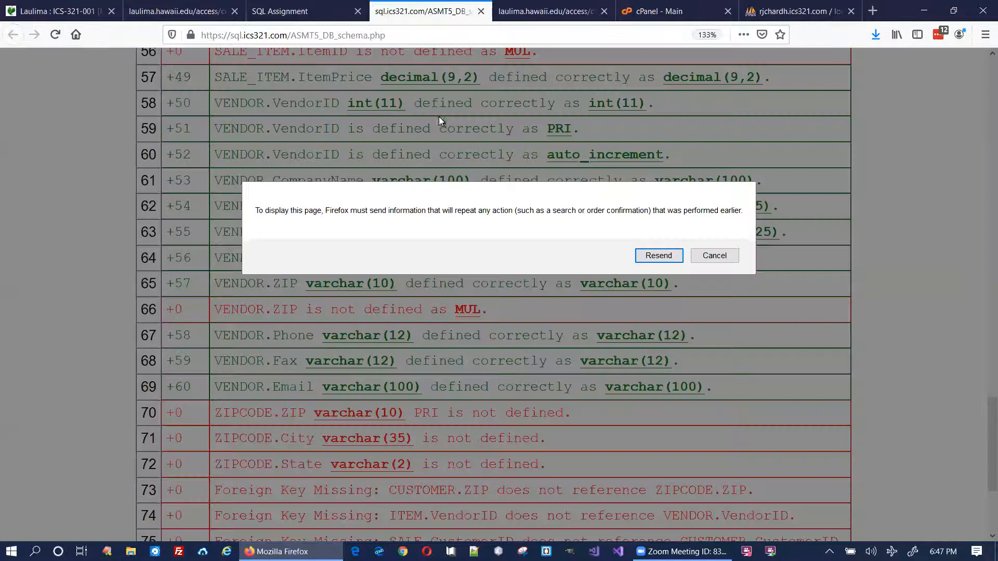
click(650, 256)
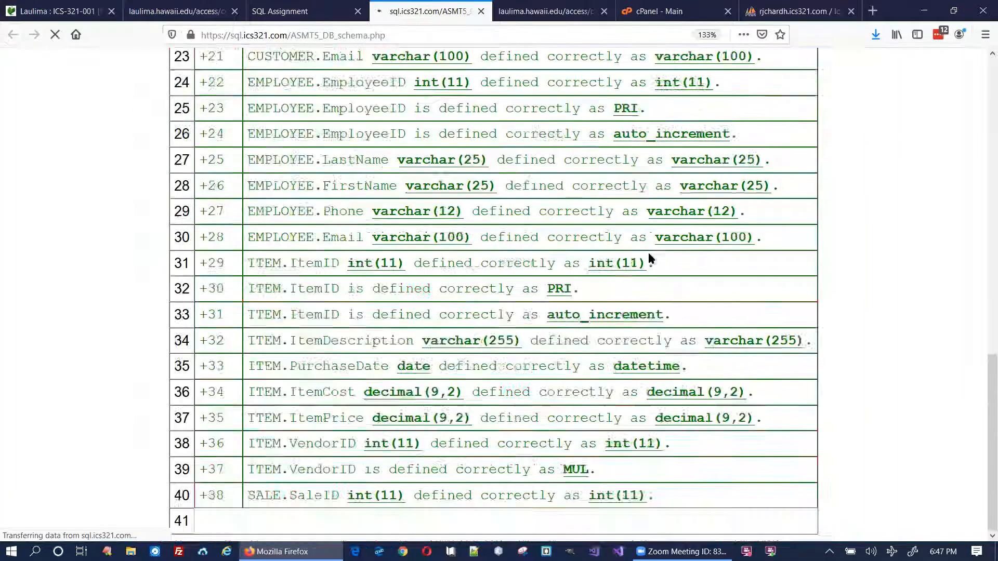
scroll(650, 255, down, 2)
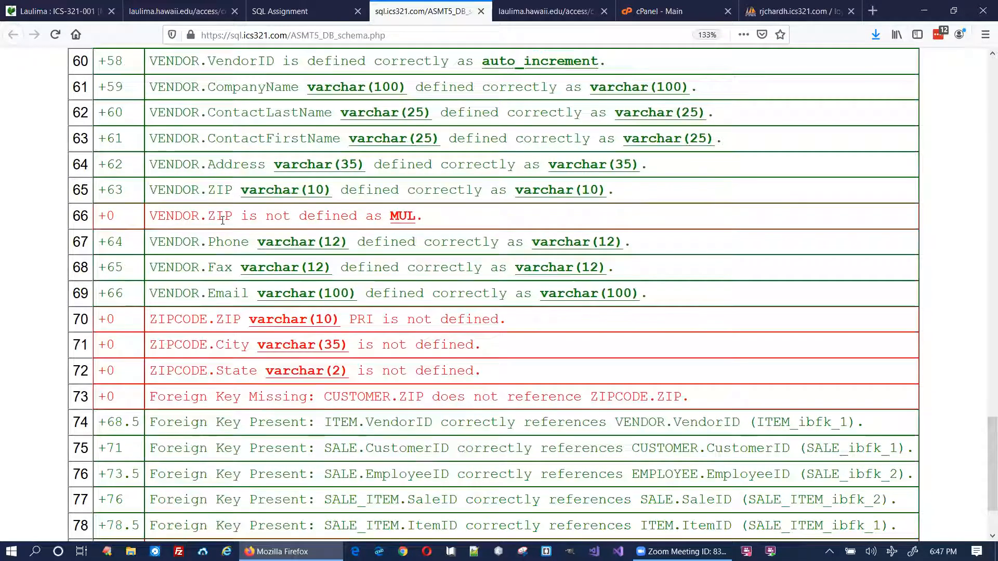
scroll(223, 237, down, 2)
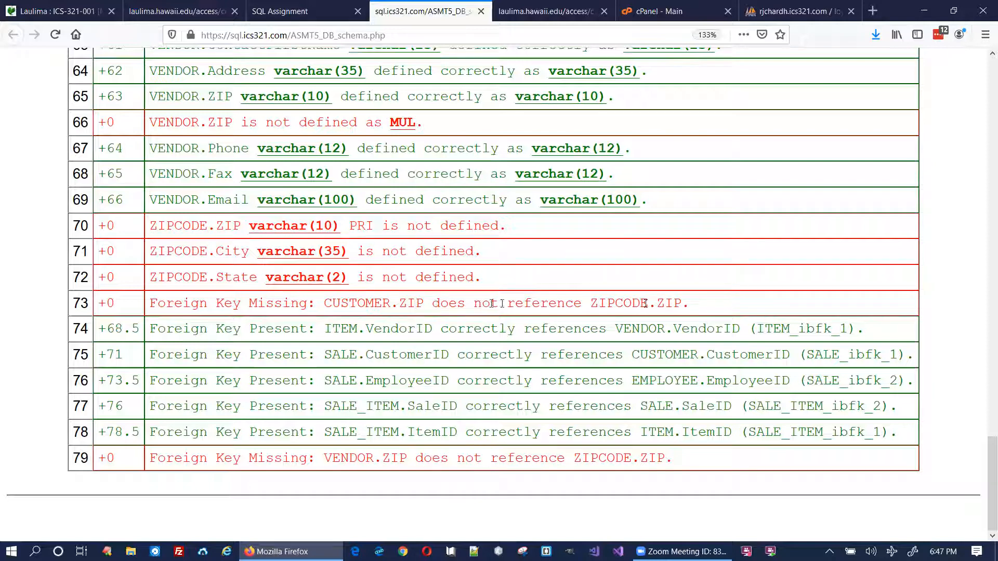
Step: Review the scoring report's ZIPCODE table and CUSTOMER.ZIP entries, then check the points total
scroll(644, 325, up, 20)
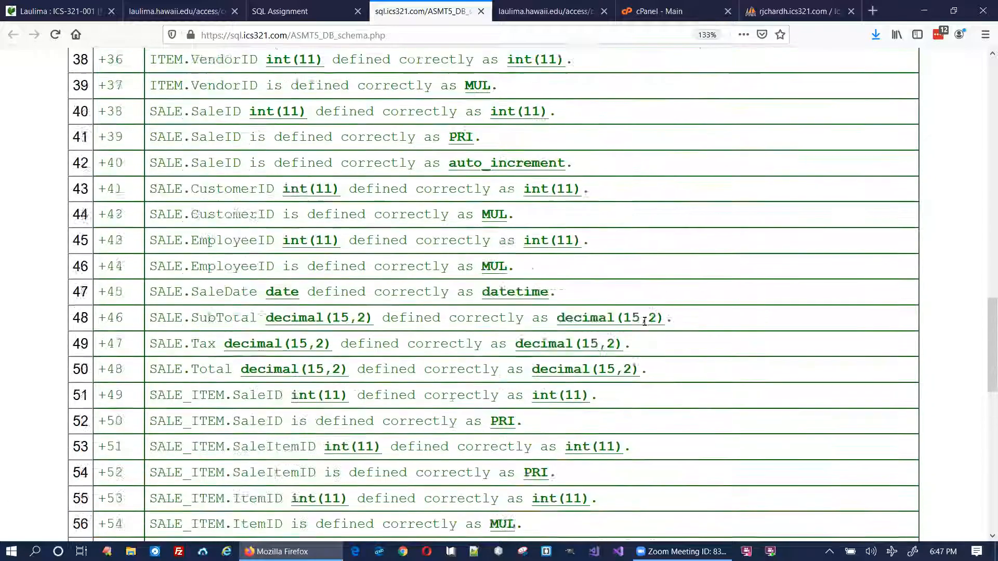
scroll(644, 322, up, 1)
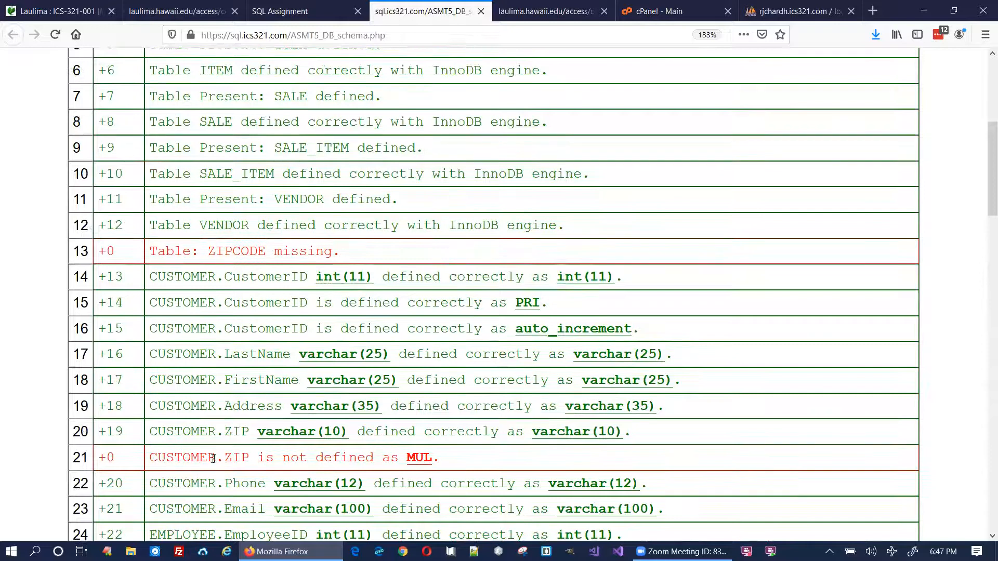
scroll(279, 321, up, 3)
scroll(291, 354, down, 5)
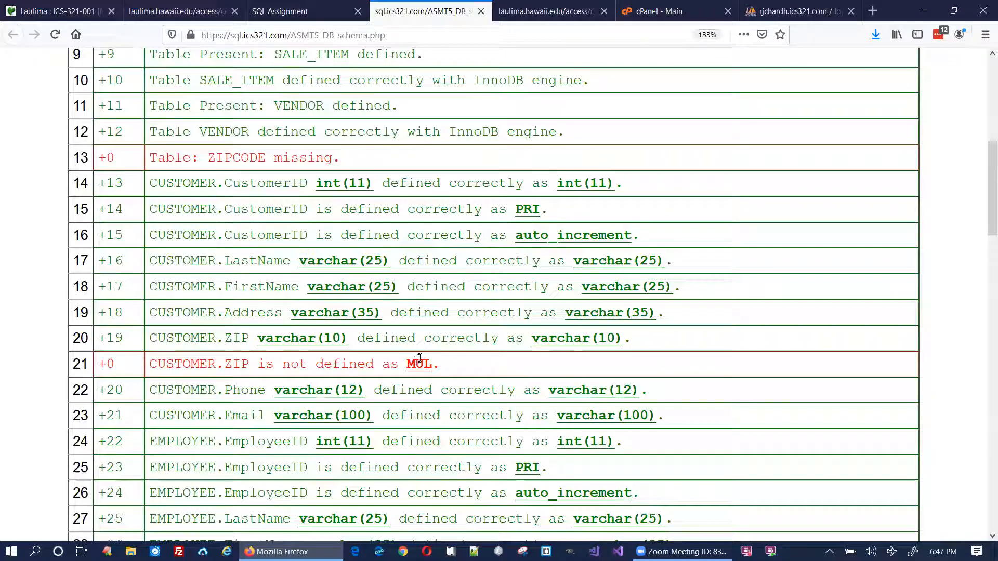
scroll(381, 325, up, 6)
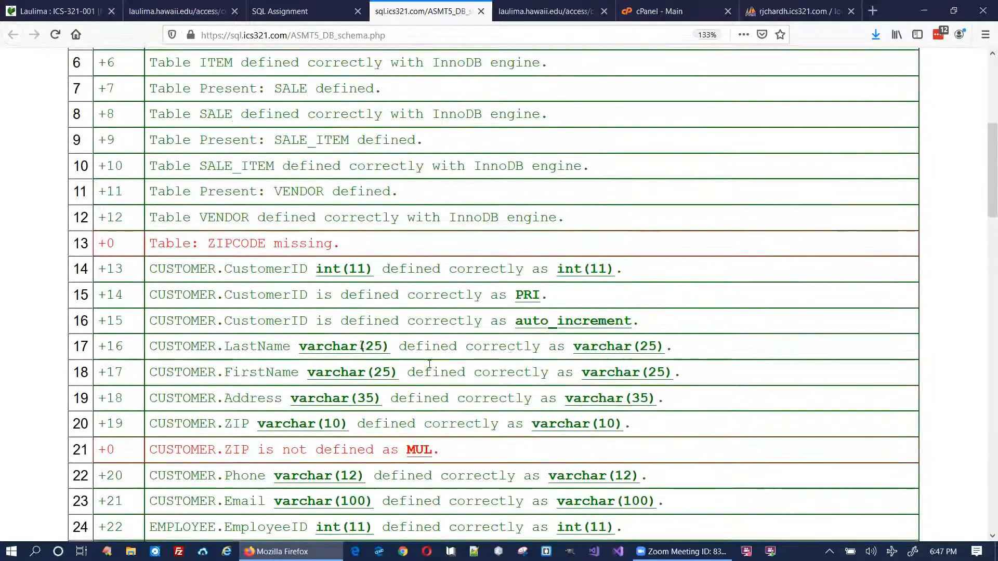
scroll(381, 325, up, 1)
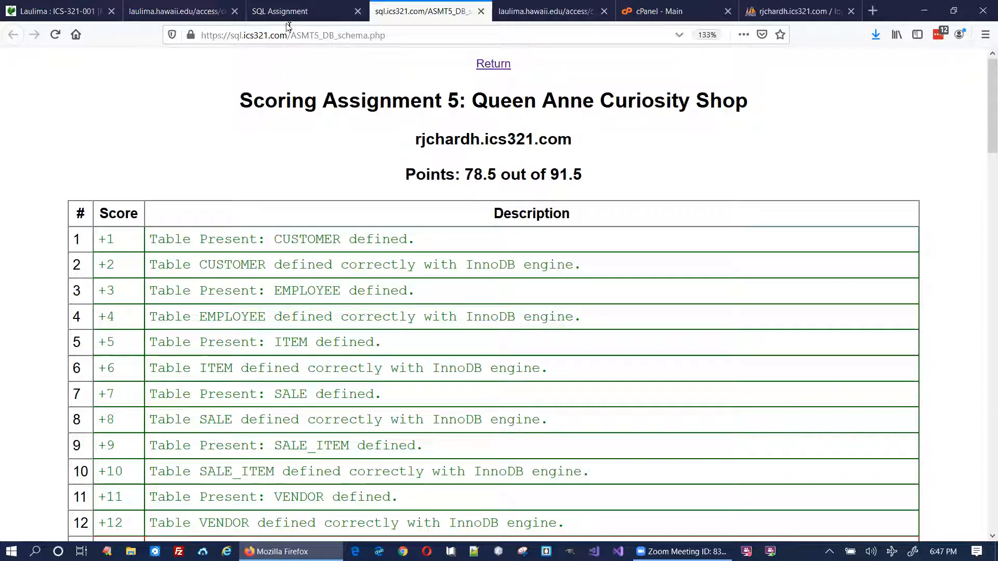
Step: Go to the Laulima assignment page, highlight the part A database instructions, and switch to the Zoom meeting
click(197, 15)
click(275, 13)
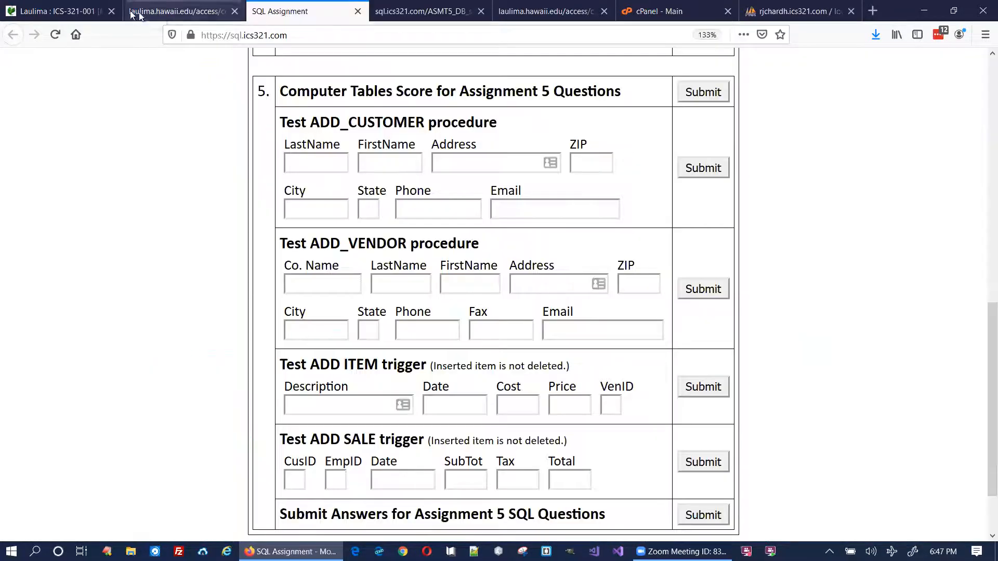
click(93, 11)
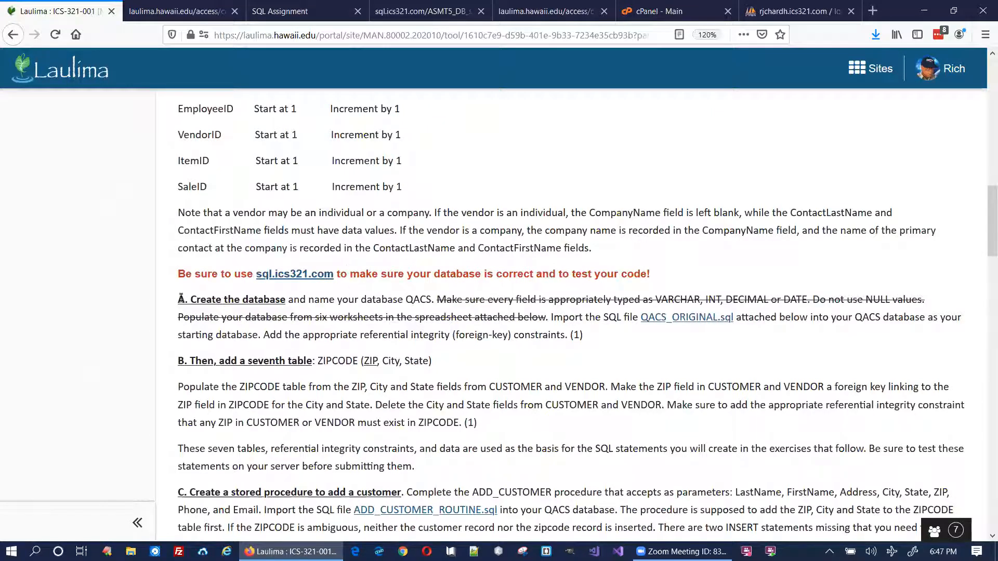
drag(188, 299, 622, 340)
click(622, 340)
click(670, 551)
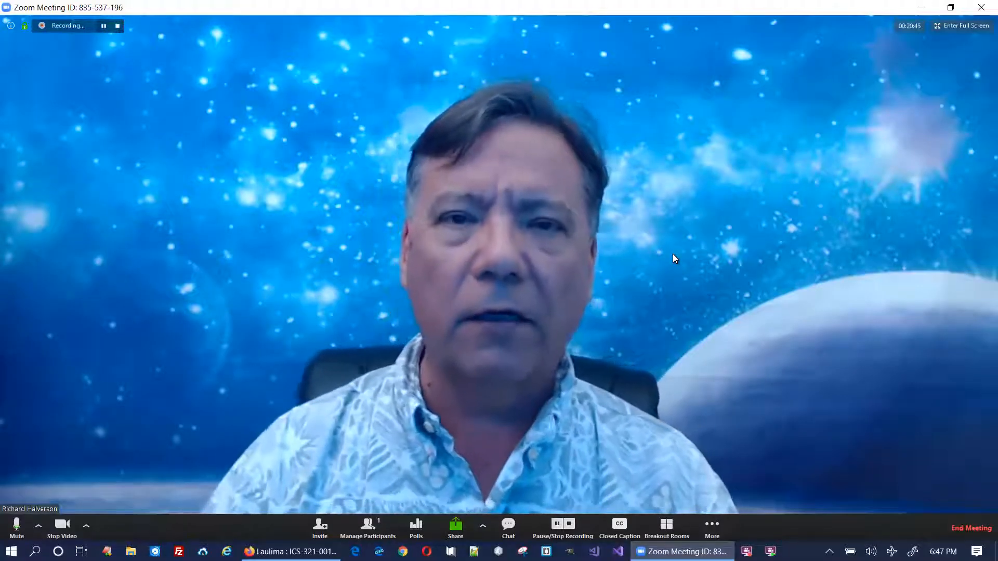